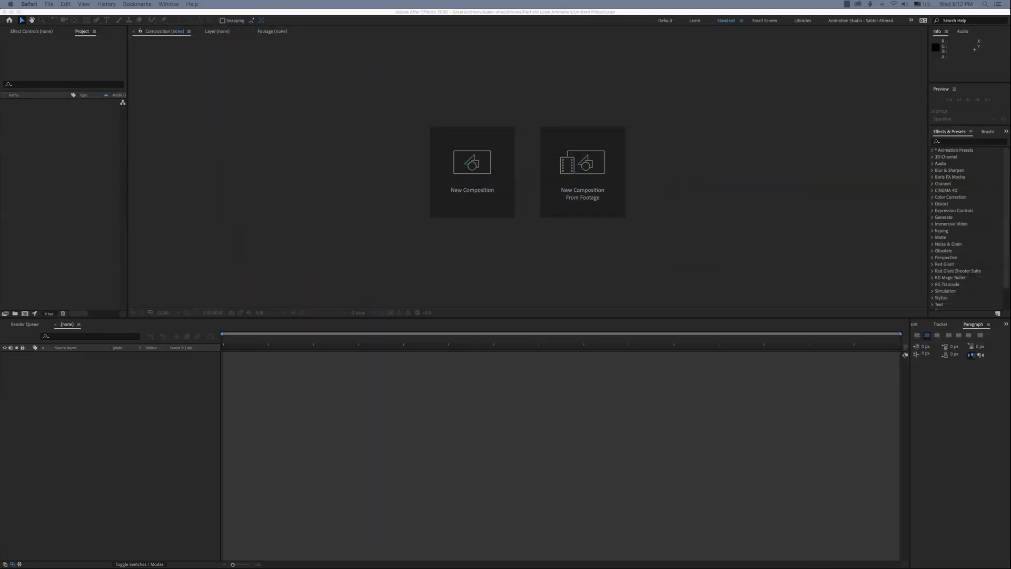
# Create 'Main Composition' at 1920×1080, 39 fps, with a 0:00:15:00 duration
pyautogui.click(454, 464)
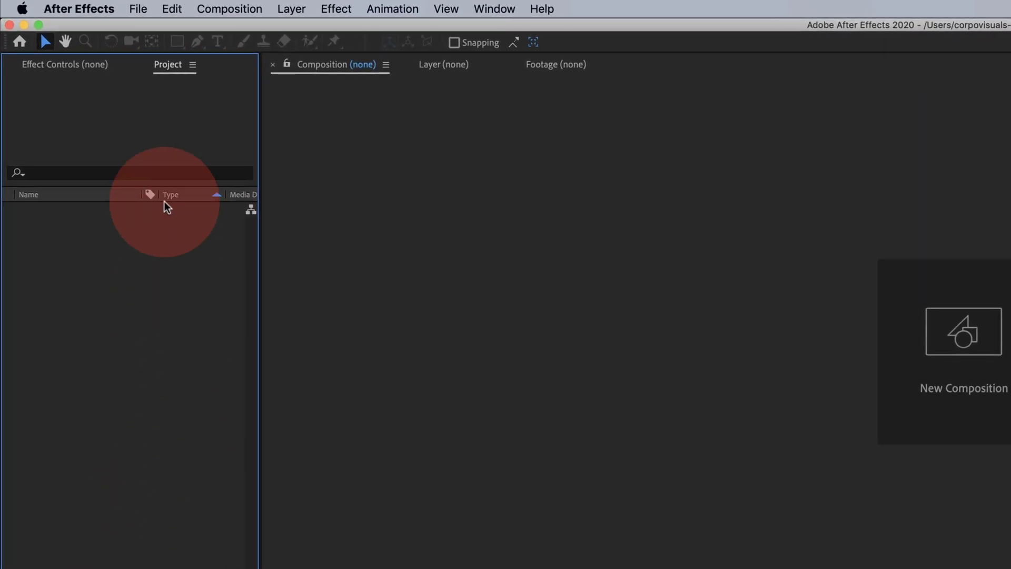
pyautogui.click(228, 8)
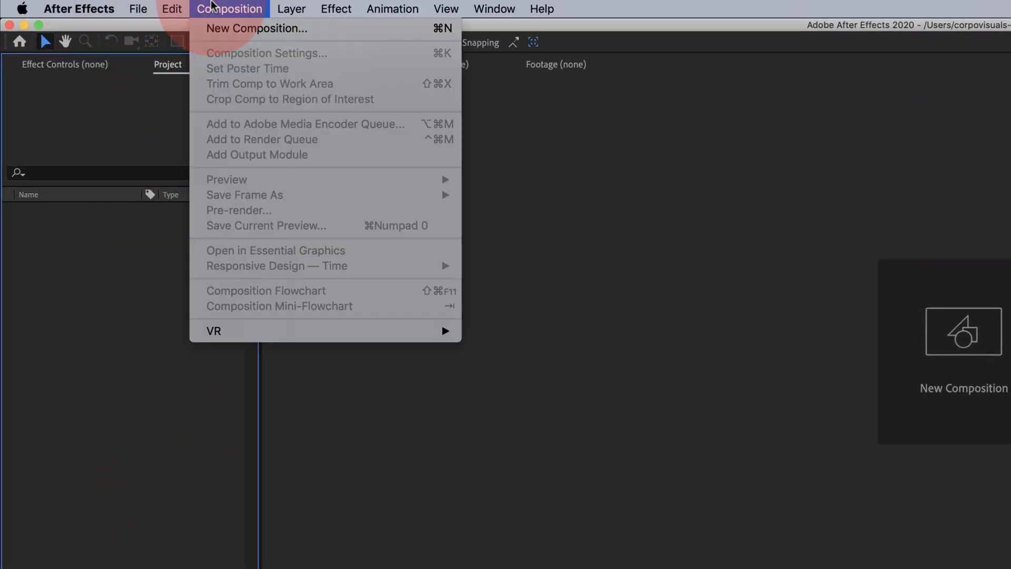
pyautogui.click(254, 27)
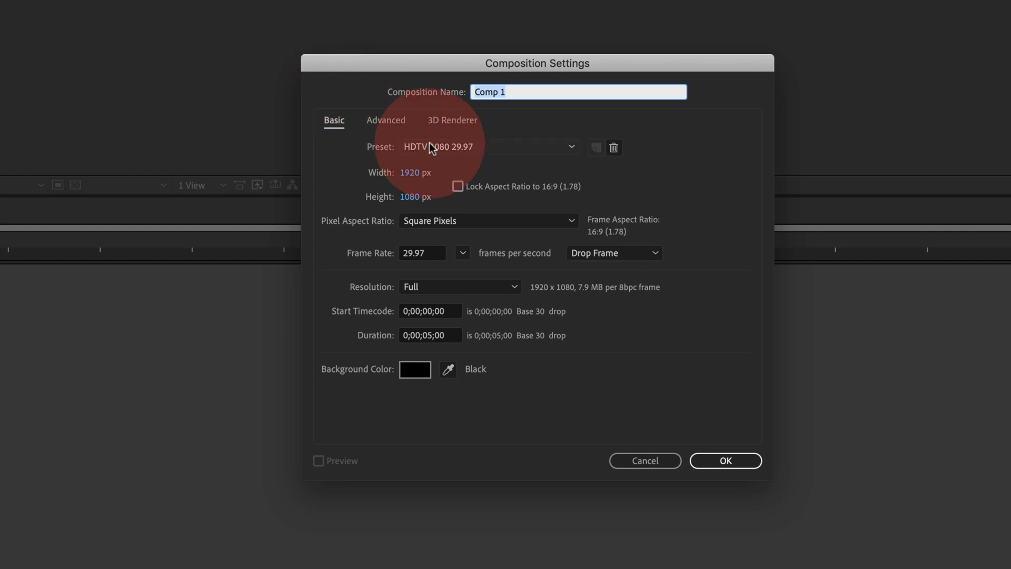
pyautogui.write('Main')
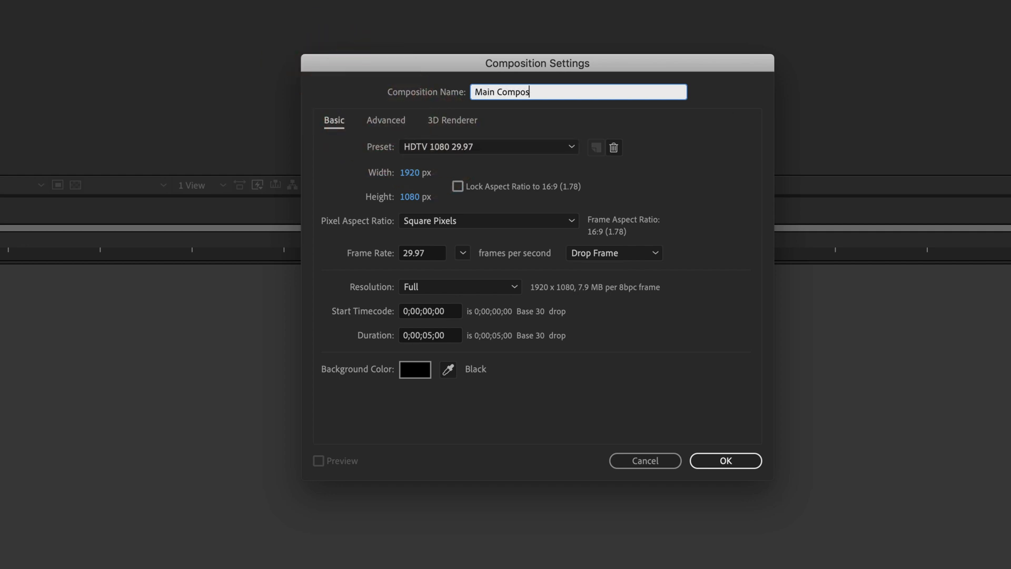
pyautogui.click(420, 337)
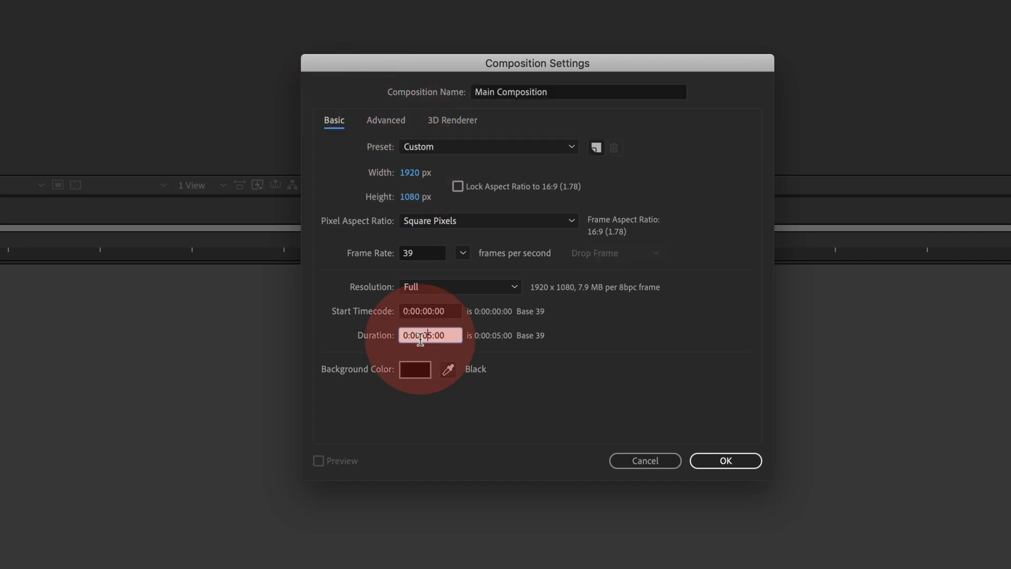
pyautogui.write('1')
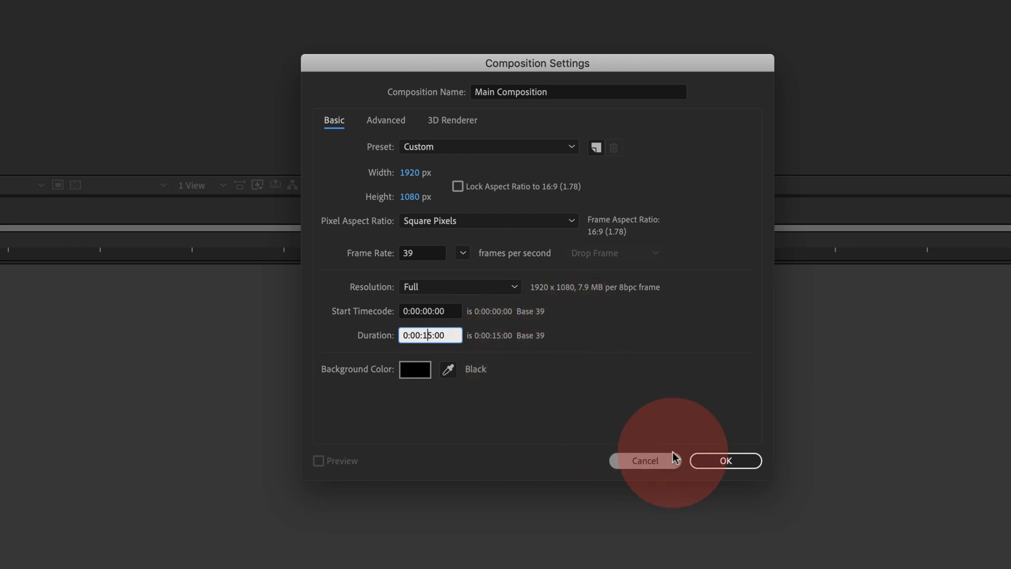
pyautogui.click(710, 460)
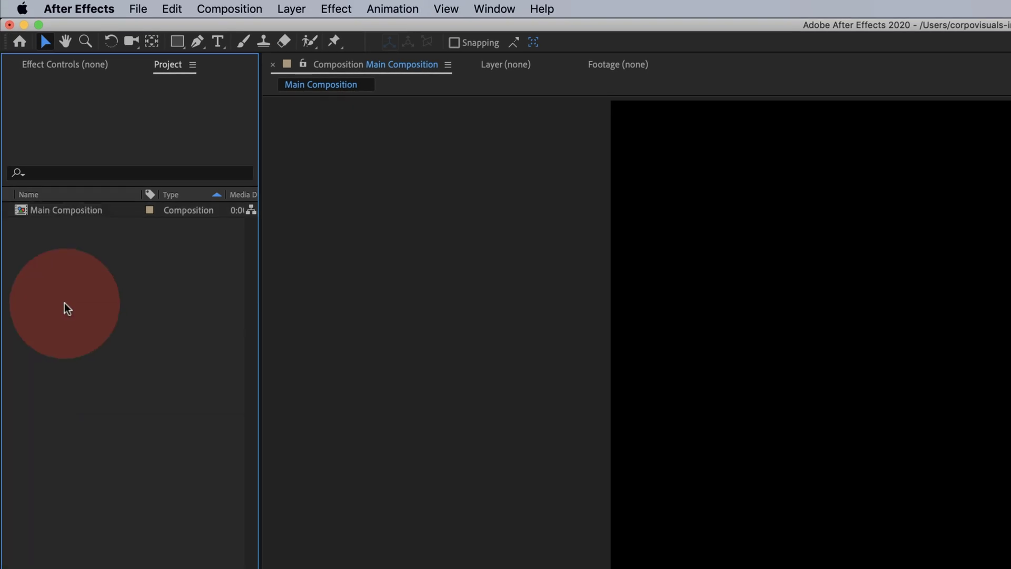
# Import LOGO 01.ai and add it to Main Composition as a layer
pyautogui.rightClick(67, 308)
pyautogui.click(151, 383)
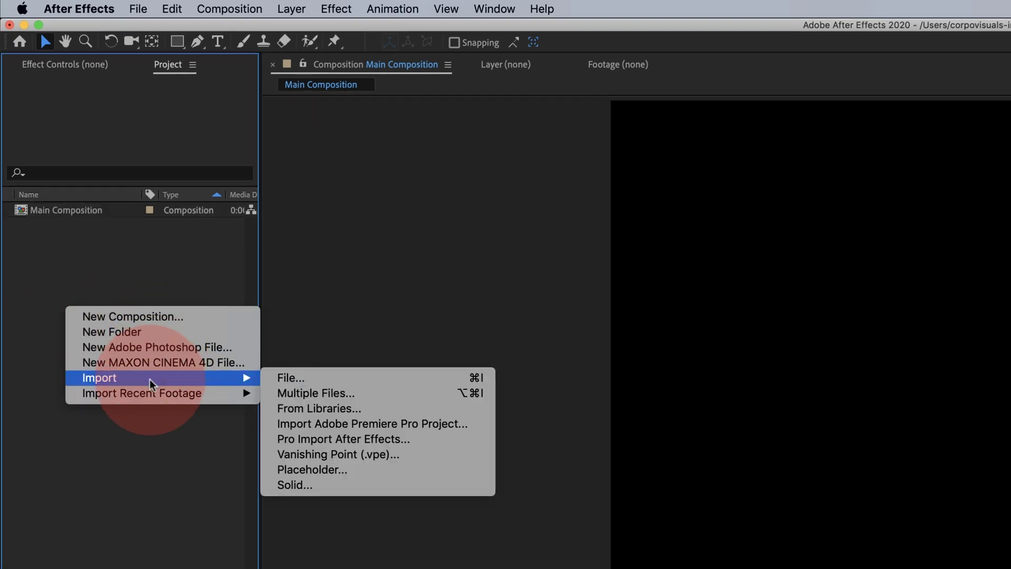
pyautogui.click(298, 378)
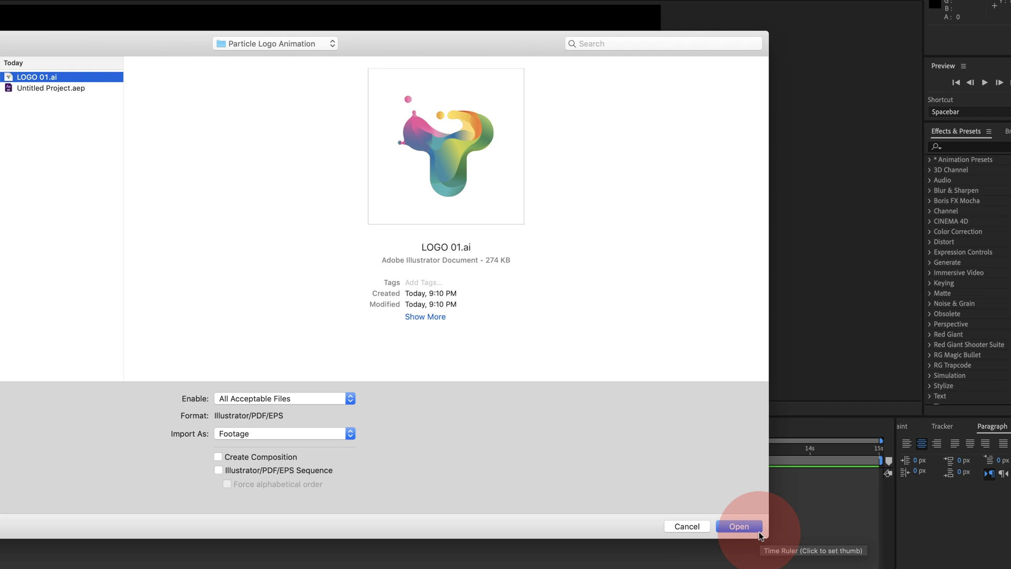
pyautogui.click(759, 531)
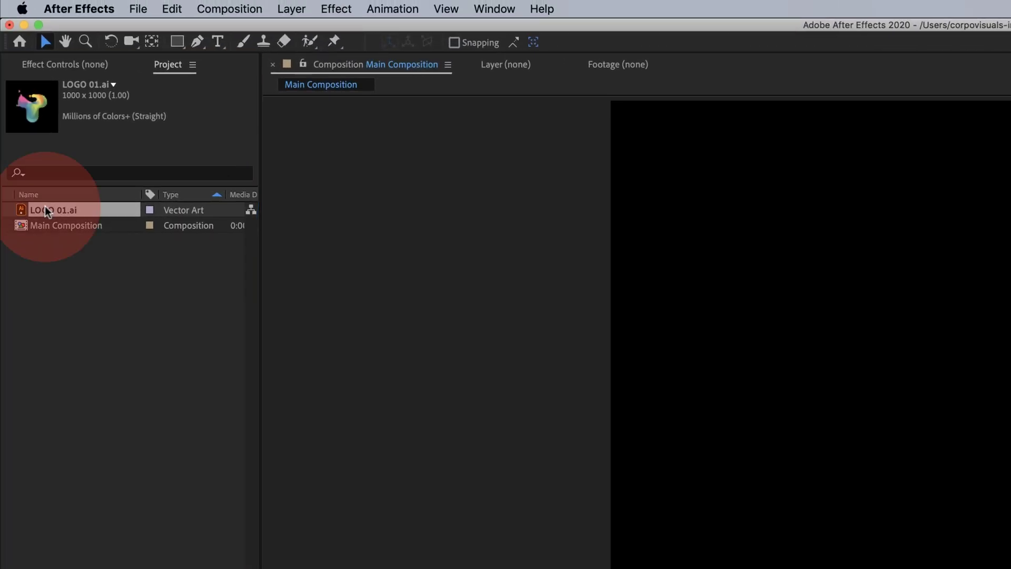
pyautogui.moveTo(34, 205)
pyautogui.mouseDown()
pyautogui.moveTo(122, 255)
pyautogui.moveTo(114, 254)
pyautogui.mouseUp()
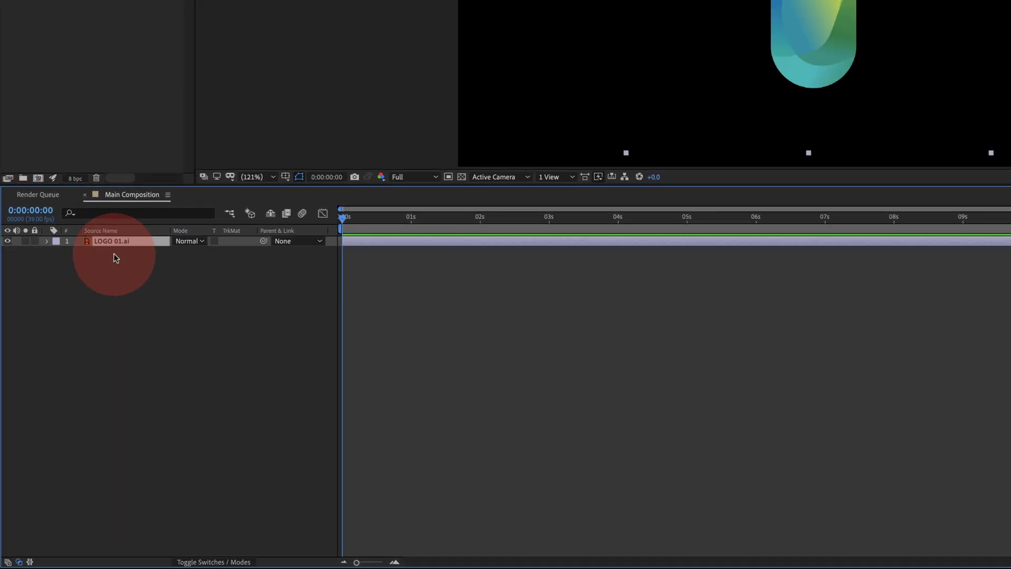
# Add a solid named Background and place it beneath the LOGO 01.ai layer
pyautogui.click(156, 275)
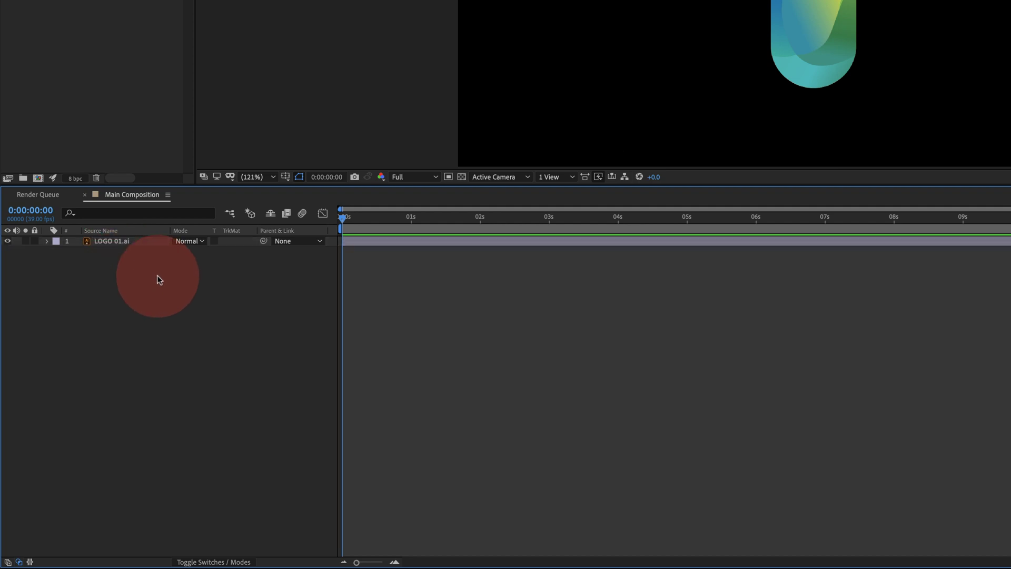
pyautogui.rightClick(128, 337)
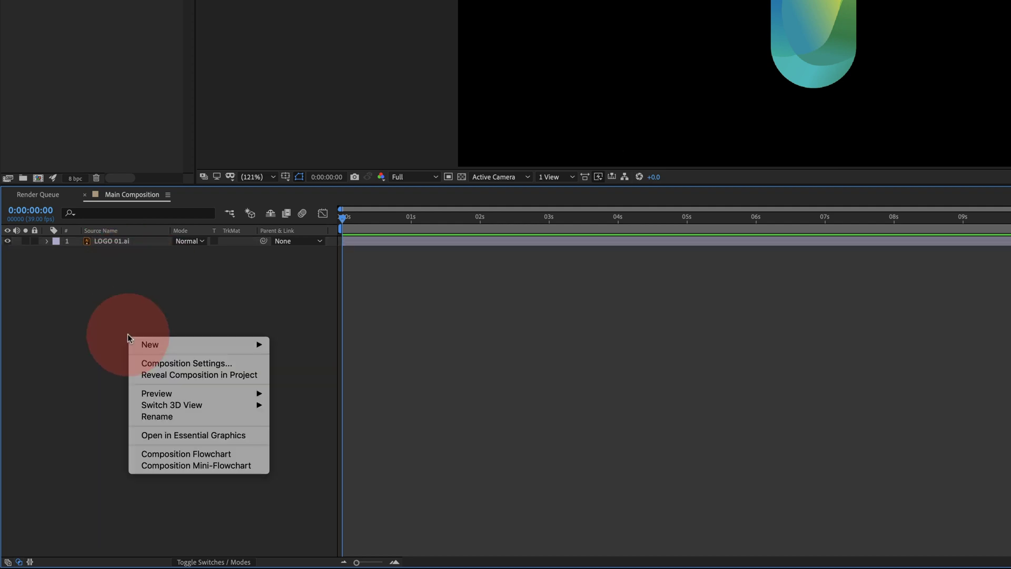
pyautogui.click(217, 344)
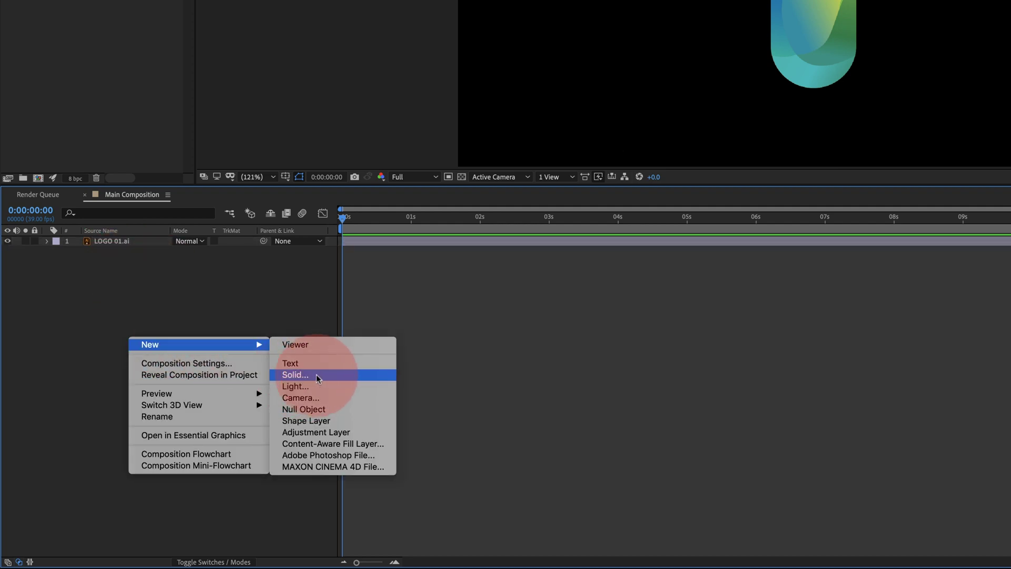
pyautogui.click(316, 374)
pyautogui.write('B')
pyautogui.write('ackgro')
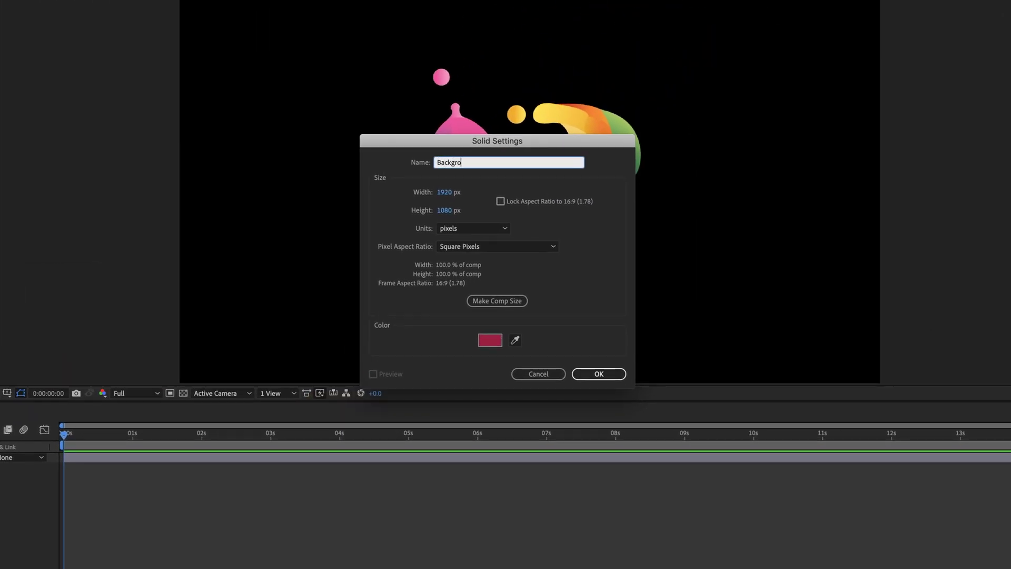
pyautogui.write('und')
pyautogui.press('Return')
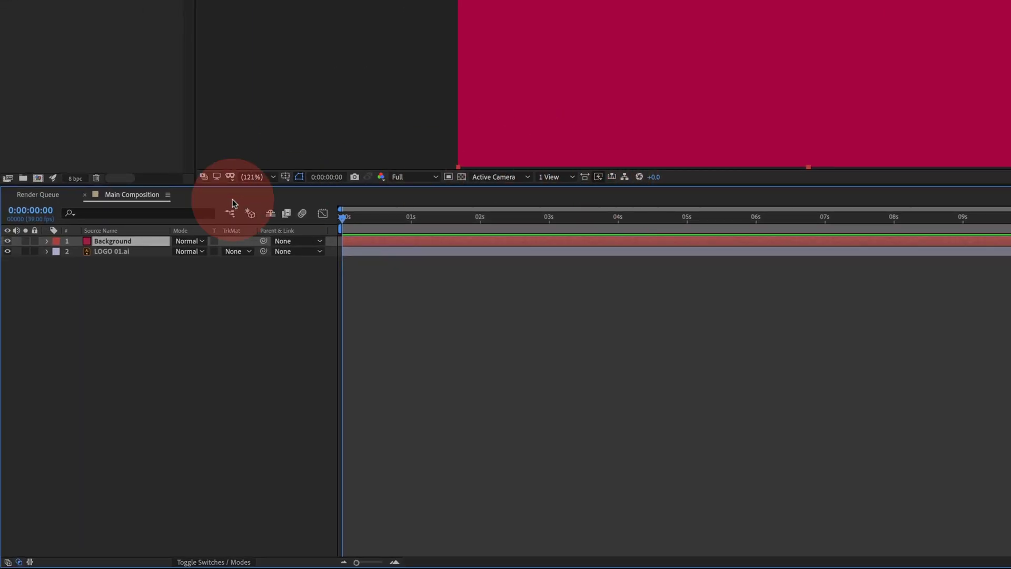
pyautogui.moveTo(122, 241); pyautogui.dragTo(134, 269)
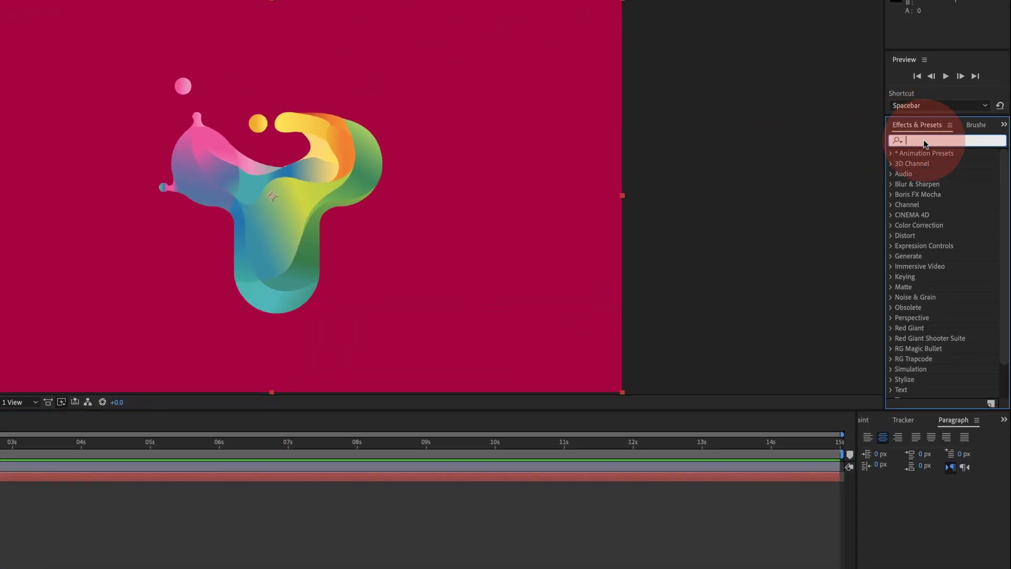
# Apply a radial Gradient Ramp to Background, starting behind the logo and ending at the bottom-right corner
pyautogui.write('ramp')
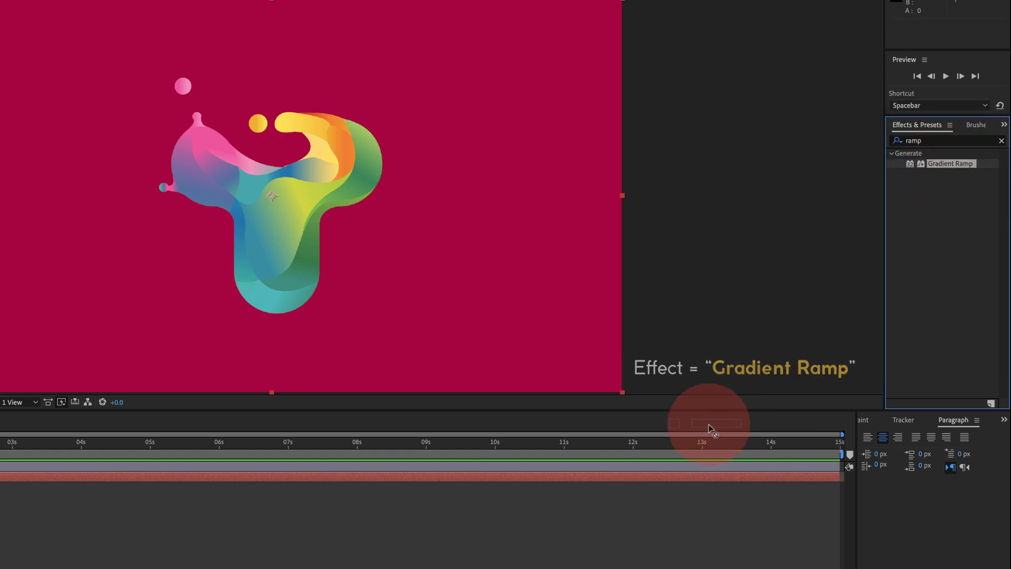
pyautogui.moveTo(709, 424); pyautogui.dragTo(561, 476)
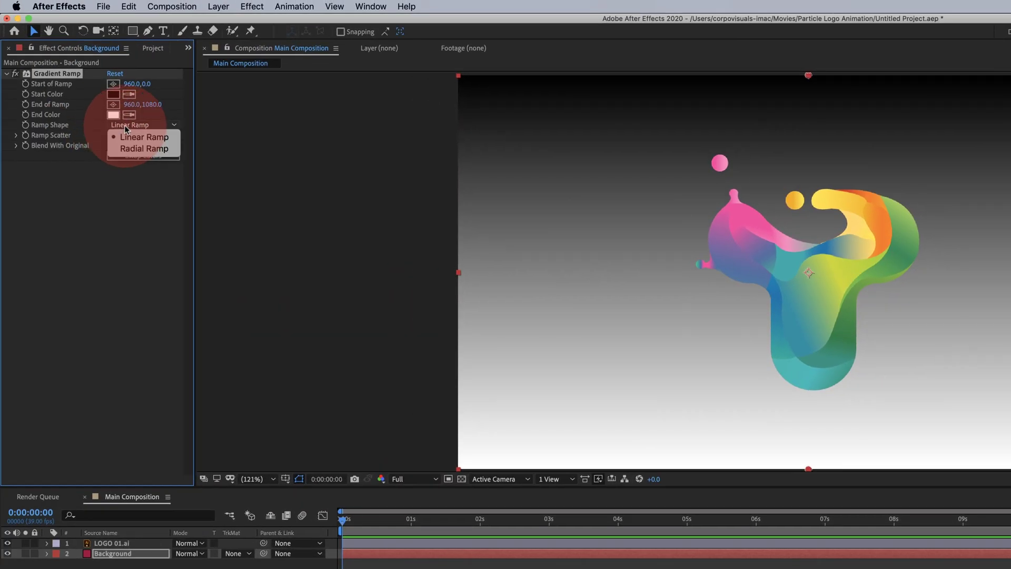
pyautogui.click(147, 149)
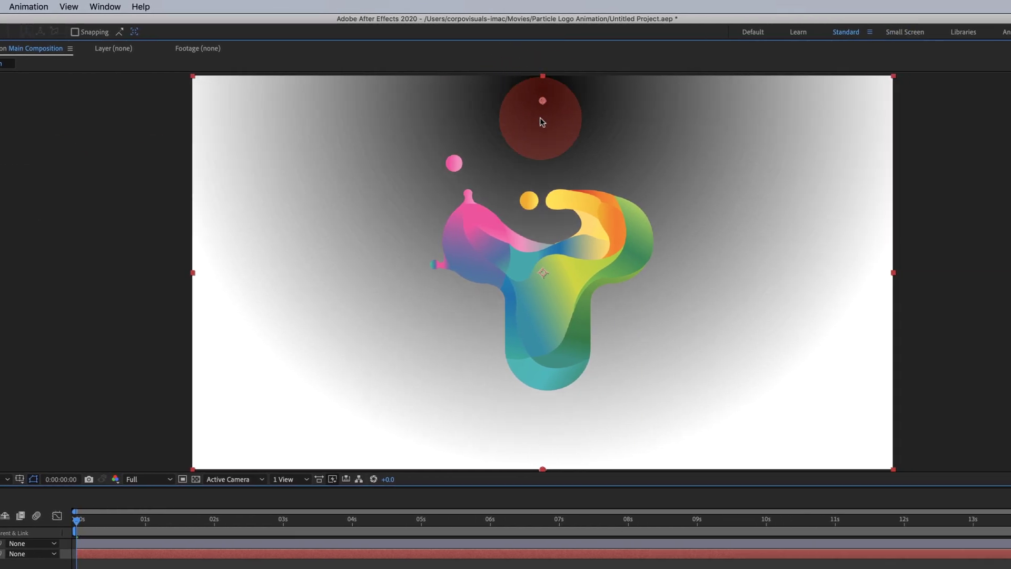
pyautogui.moveTo(708, 79); pyautogui.dragTo(711, 278)
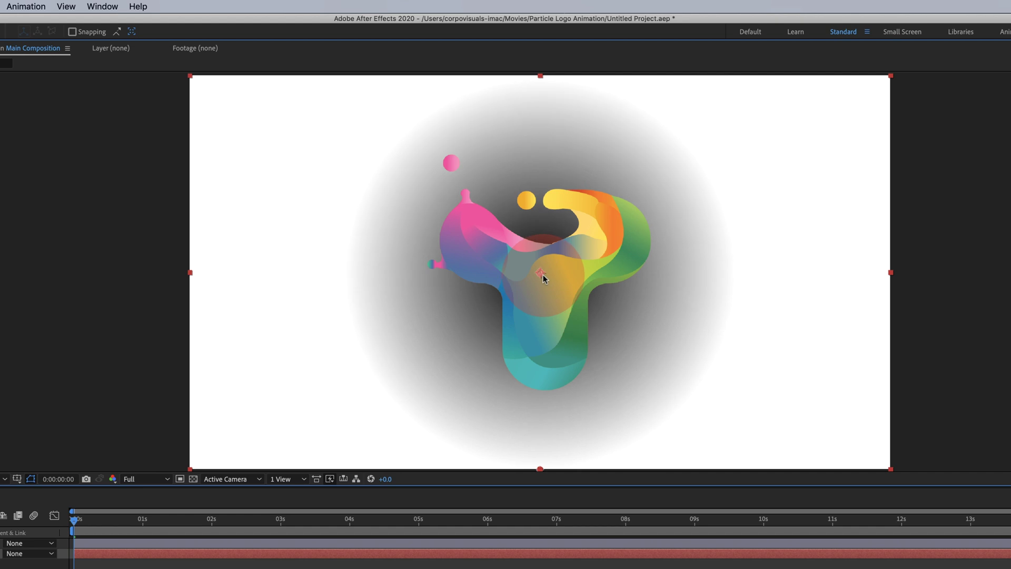
pyautogui.click(544, 470)
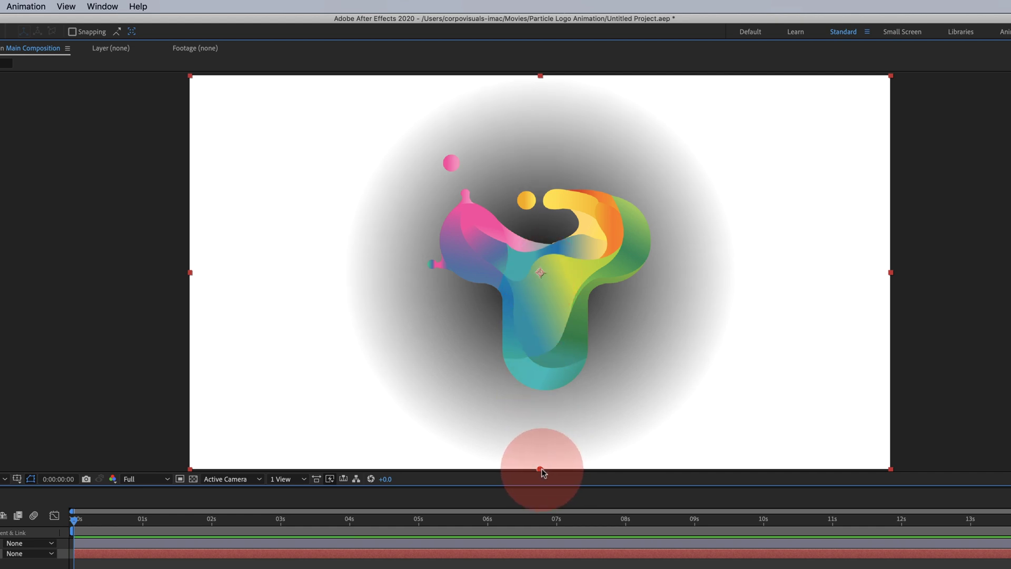
pyautogui.moveTo(542, 472); pyautogui.dragTo(892, 471)
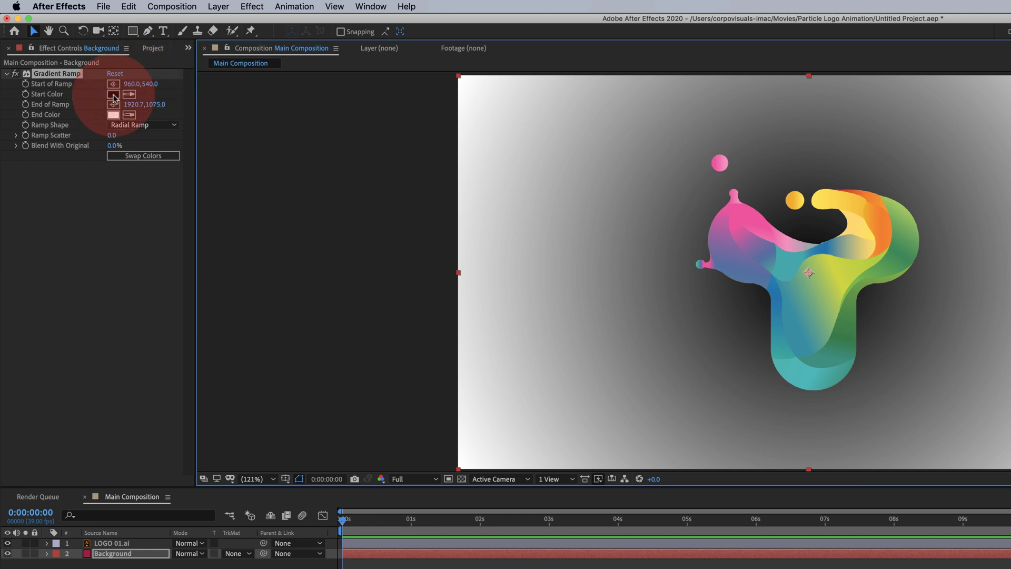
# Set the gradient's start colour to blue-grey and its end colour to dark navy 0D1219
pyautogui.click(114, 95)
pyautogui.click(474, 339)
pyautogui.click(388, 384)
pyautogui.click(565, 300)
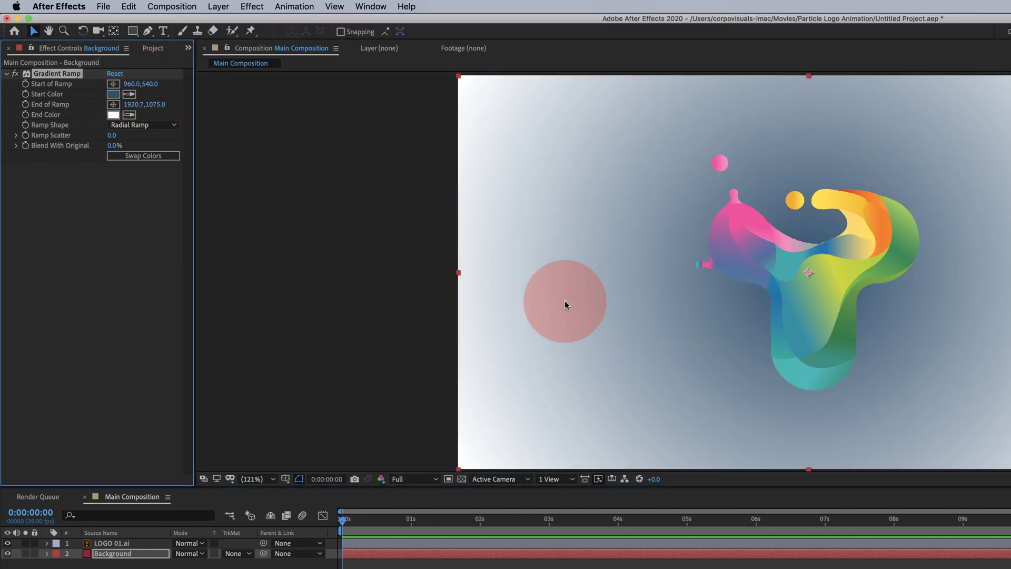
pyautogui.click(113, 115)
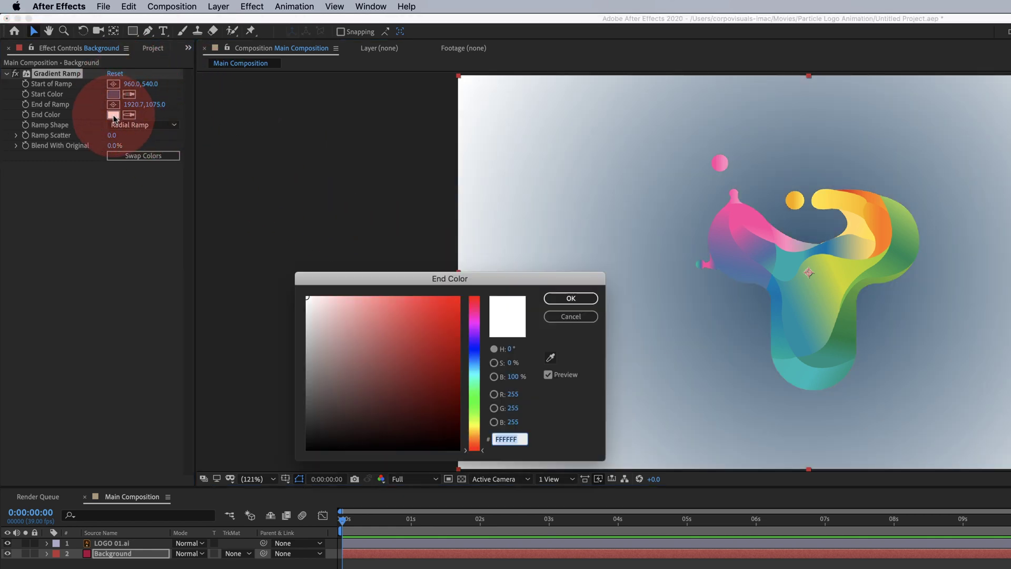
pyautogui.click(474, 358)
pyautogui.click(369, 425)
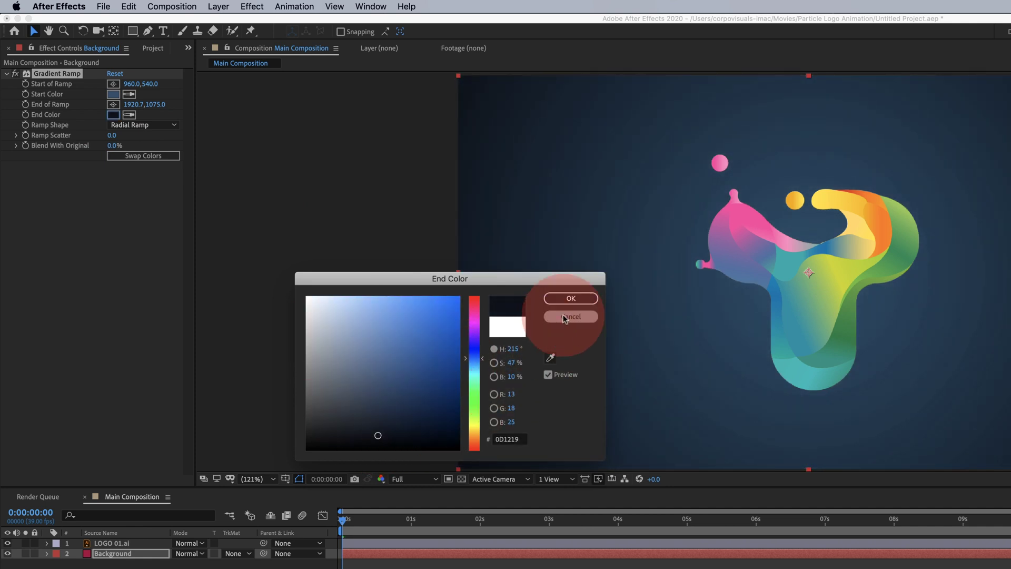
pyautogui.click(570, 298)
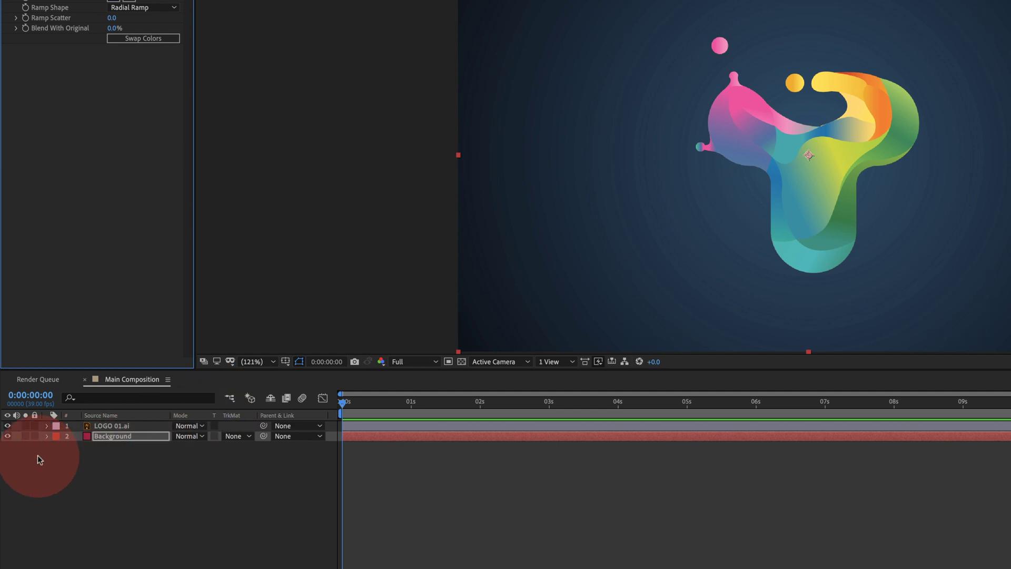
# Lock the Background layer and scale the LOGO 01.ai layer down to 70%
pyautogui.click(34, 436)
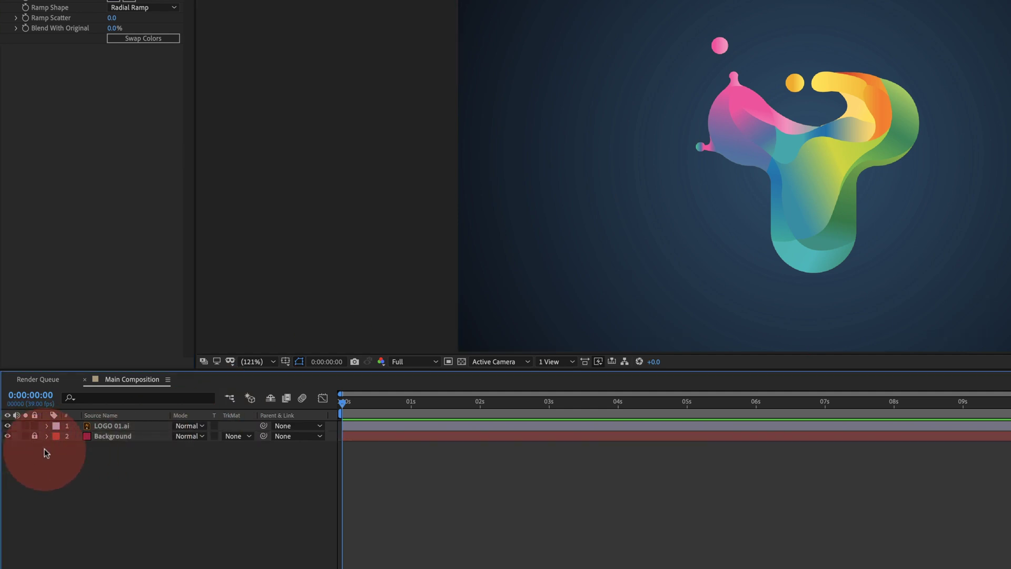
pyautogui.click(110, 427)
pyautogui.press('s')
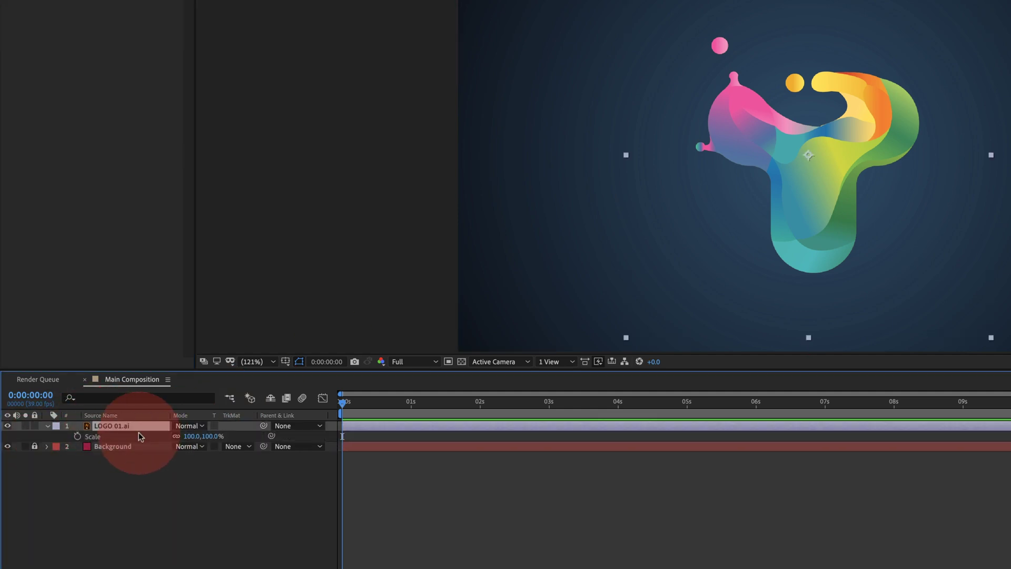
pyautogui.moveTo(194, 436); pyautogui.dragTo(178, 437)
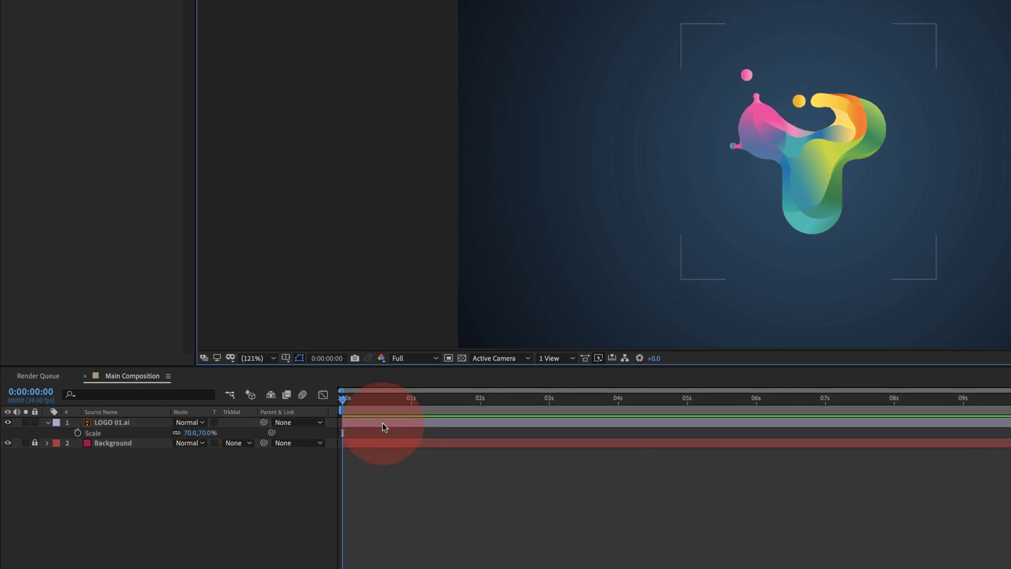
# Pre-compose the logo layer as 'LOGO', moving all attributes into the new composition
pyautogui.rightClick(371, 248)
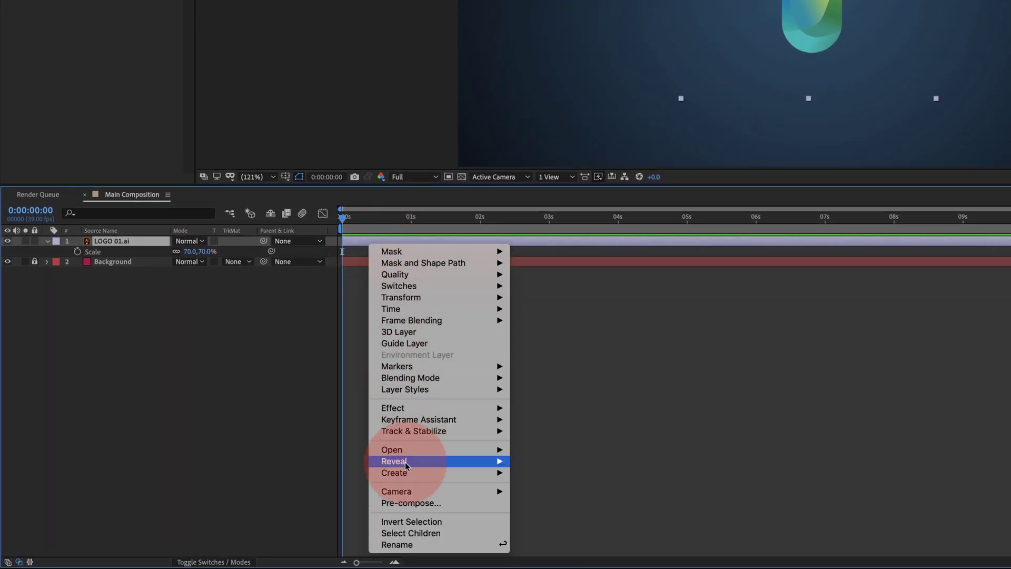
pyautogui.click(440, 503)
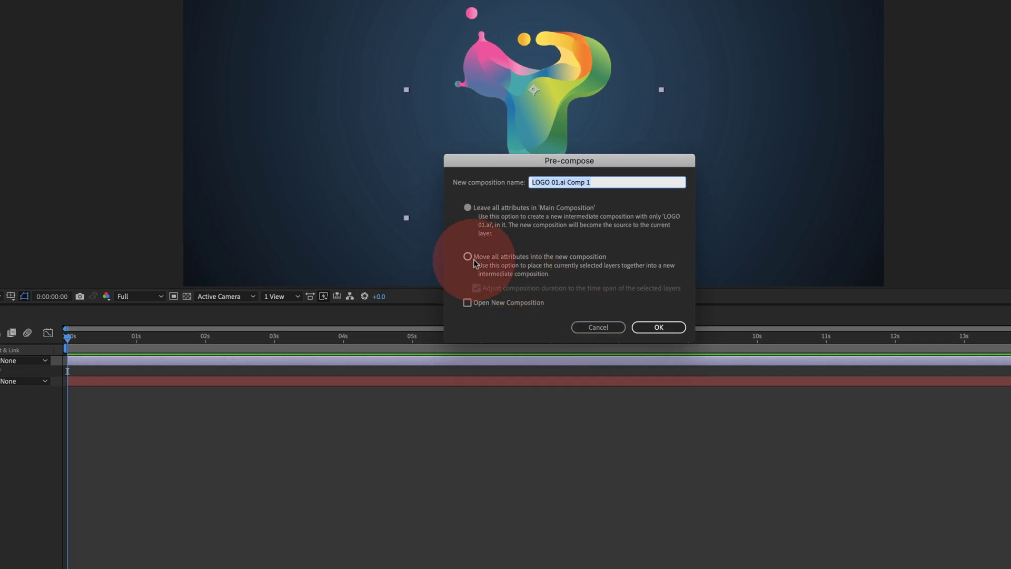
pyautogui.click(468, 257)
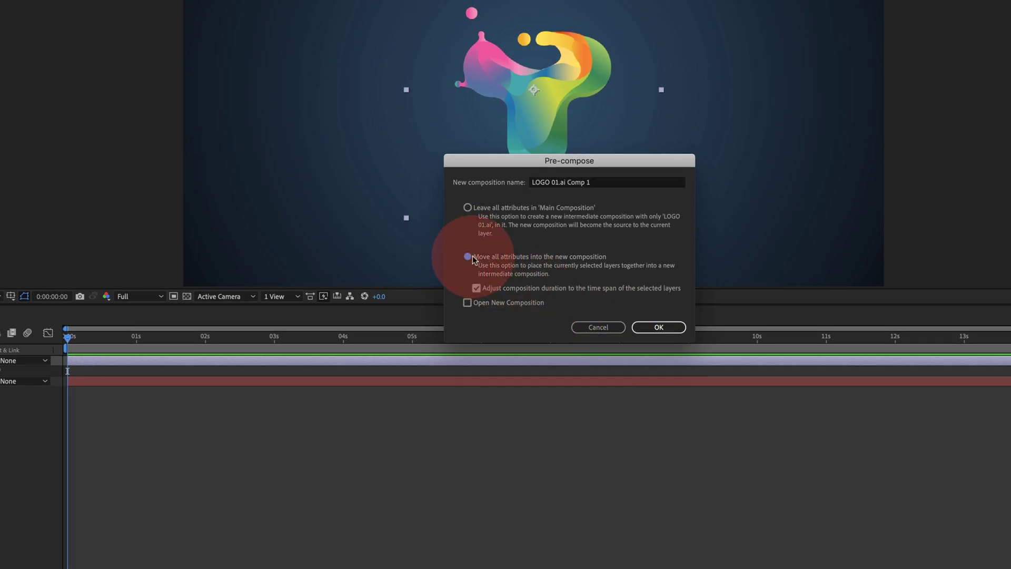
pyautogui.click(598, 182)
pyautogui.write('LOGO')
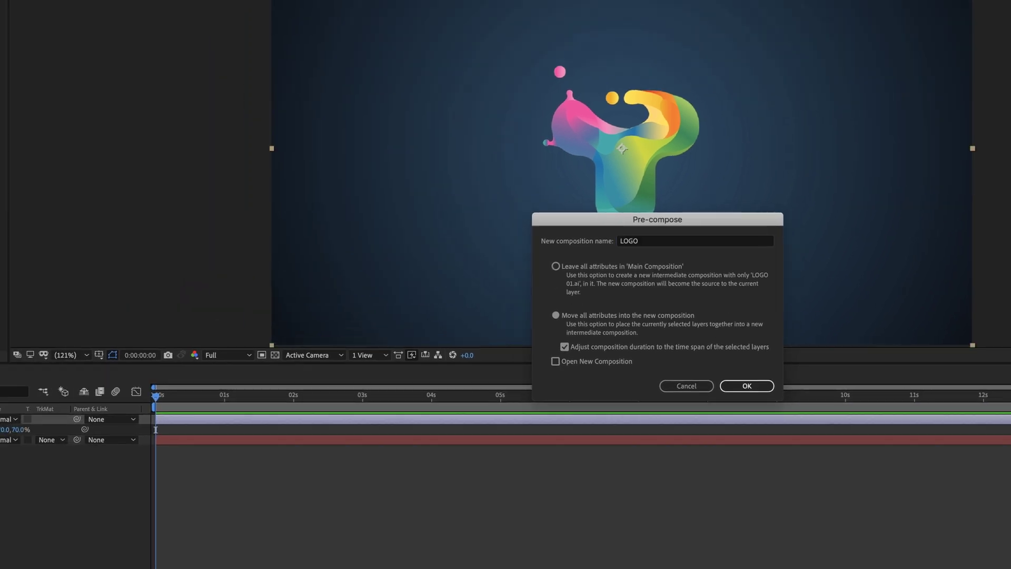
pyautogui.press('Return')
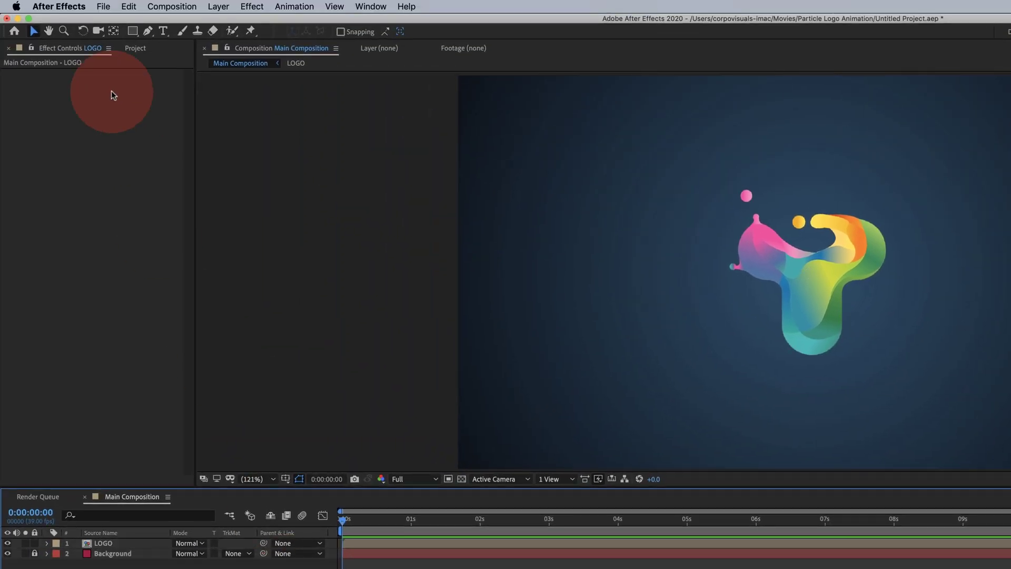
# Draw an ellipse with white FFFFFF fill and no stroke over the logo
pyautogui.click(132, 31)
pyautogui.click(183, 57)
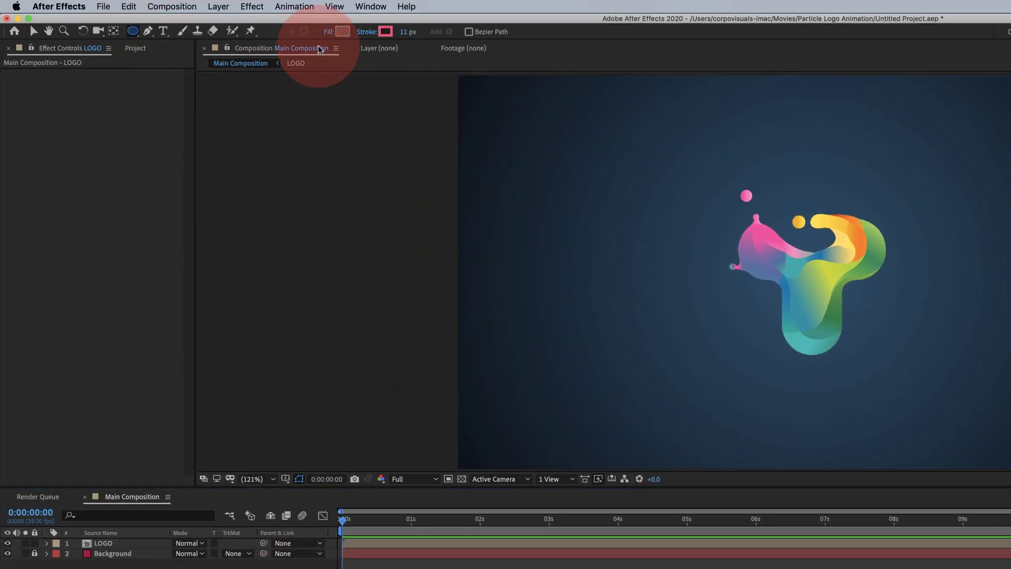
pyautogui.click(367, 32)
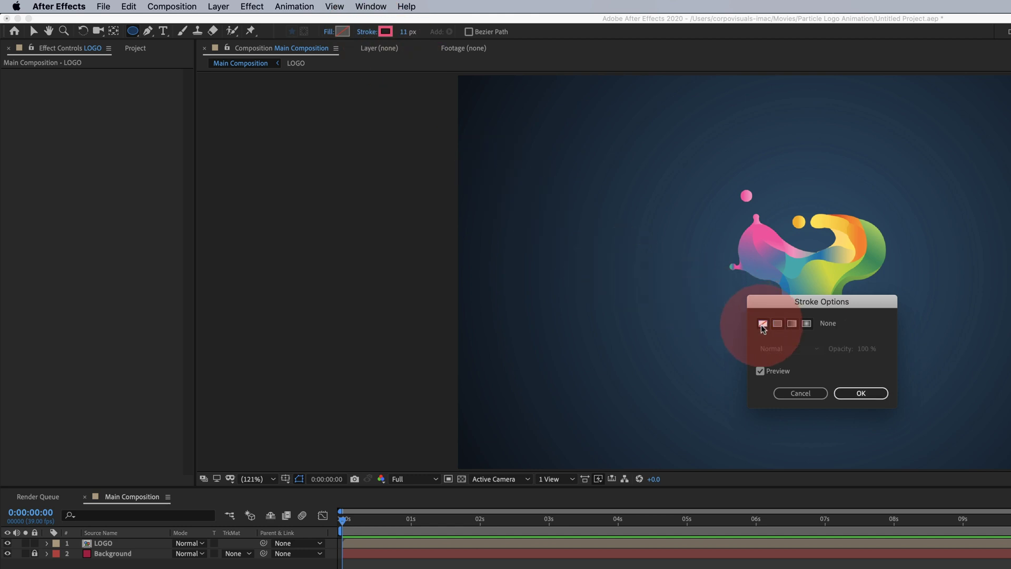
pyautogui.click(860, 393)
pyautogui.click(343, 33)
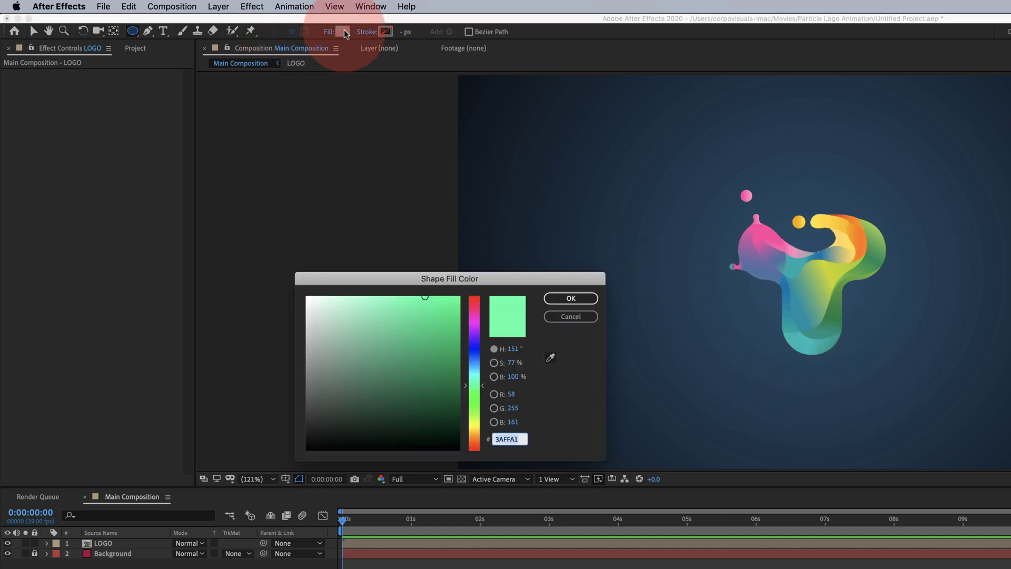
pyautogui.click(307, 297)
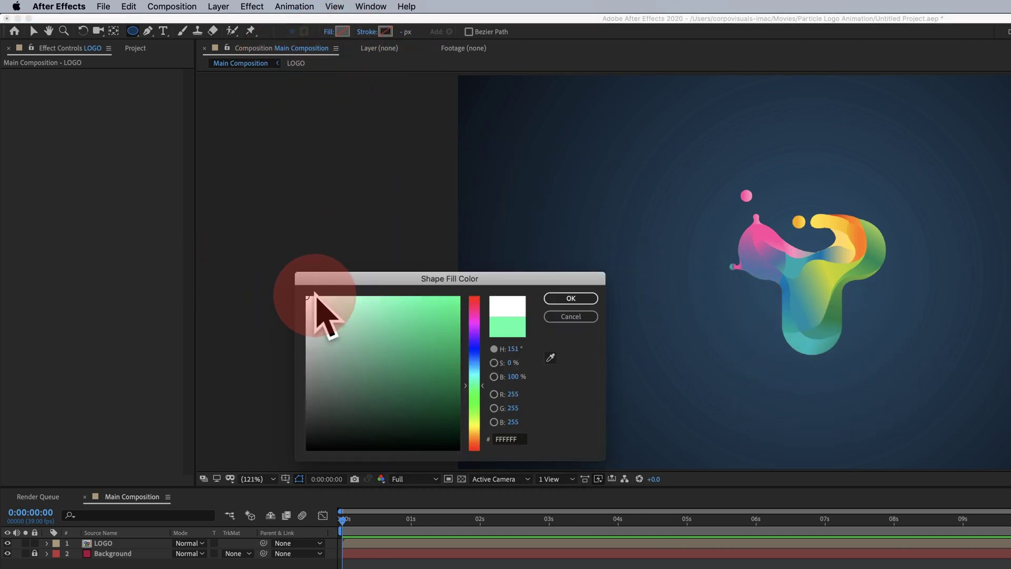
pyautogui.click(571, 298)
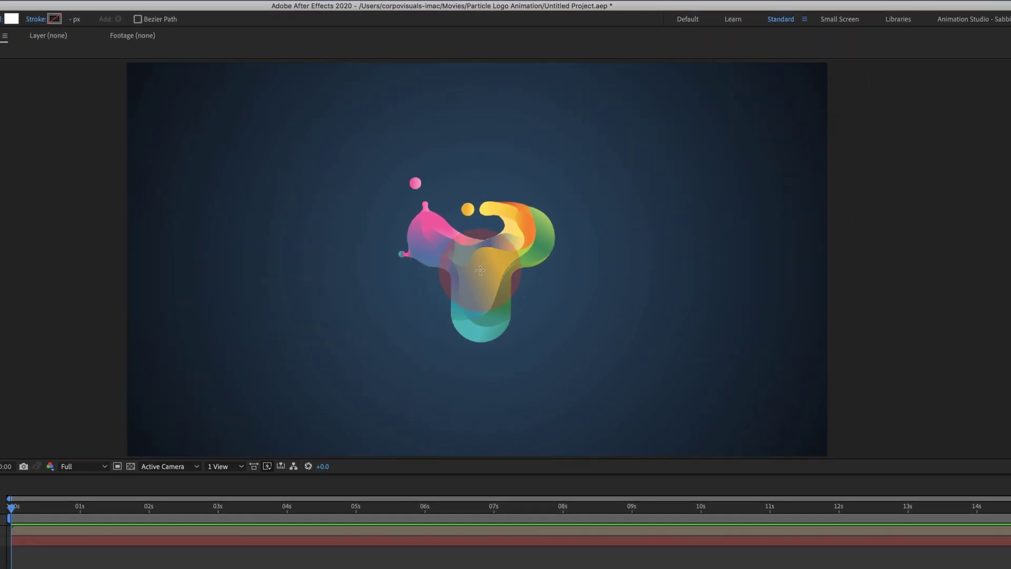
pyautogui.moveTo(479, 270)
pyautogui.mouseDown()
pyautogui.moveTo(557, 333)
pyautogui.moveTo(602, 347)
pyautogui.mouseUp()
# Apply Turbulent Displace to Shape Layer 1 with Amount 60, Size 66 and Complexity 10
pyautogui.write('ramp')
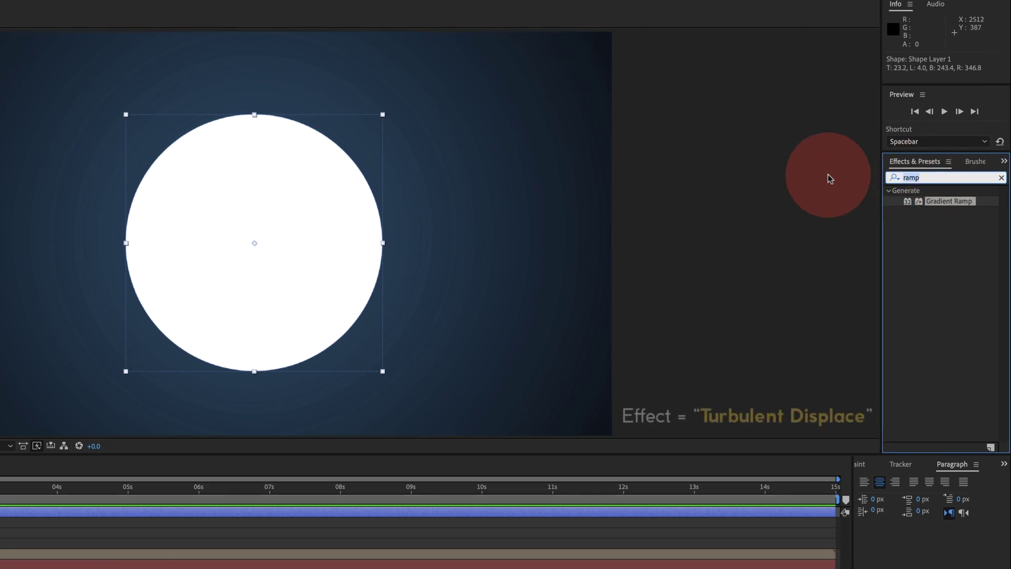
pyautogui.write('turbule')
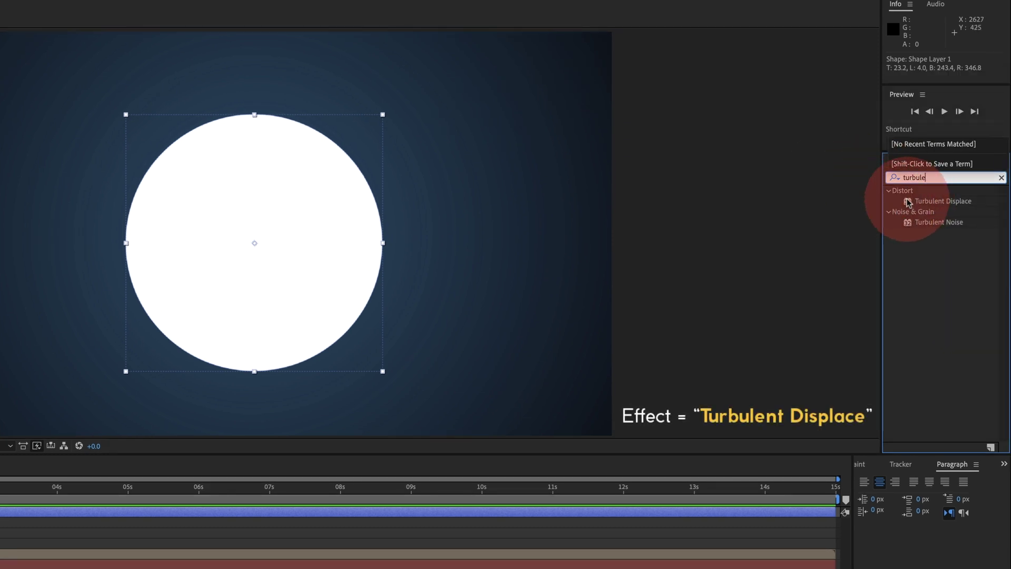
pyautogui.moveTo(908, 202); pyautogui.dragTo(235, 508)
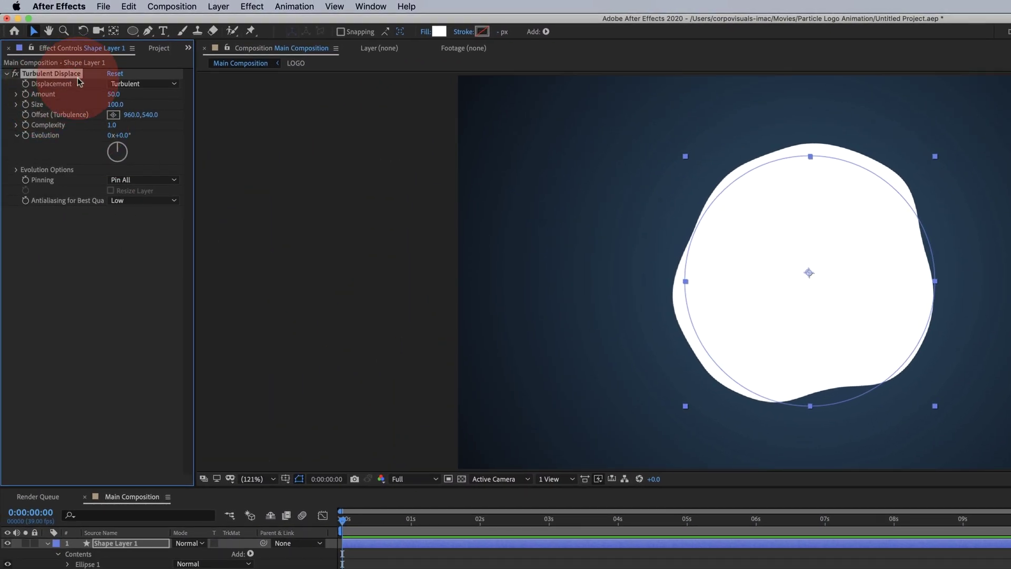
pyautogui.click(110, 95)
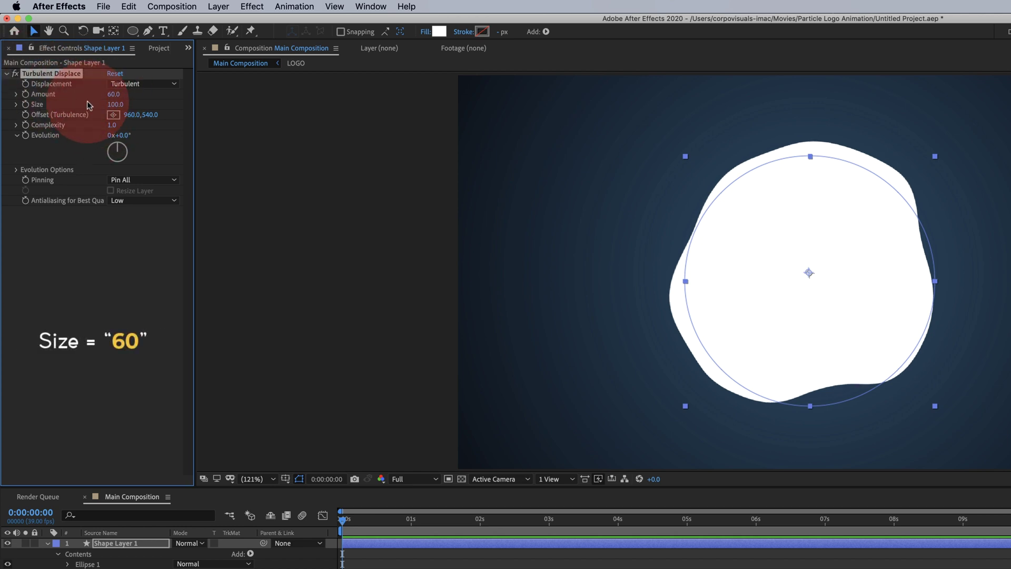
pyautogui.moveTo(112, 106)
pyautogui.mouseDown()
pyautogui.moveTo(79, 111)
pyautogui.moveTo(170, 130)
pyautogui.moveTo(99, 118)
pyautogui.mouseUp()
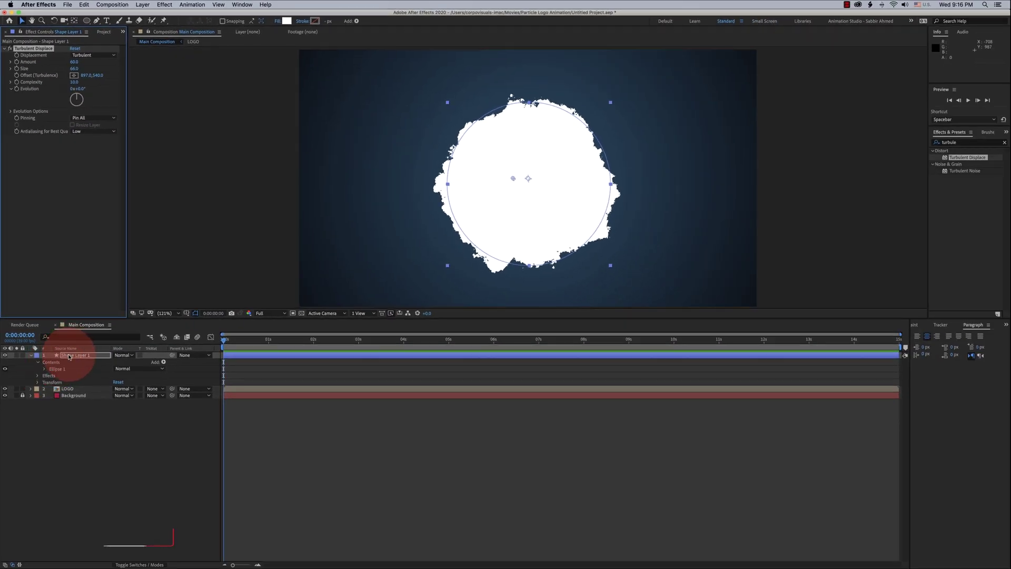
# Keyframe Shape Layer 1's Scale from 0% at the start to 154% at 10 seconds
pyautogui.click(68, 357)
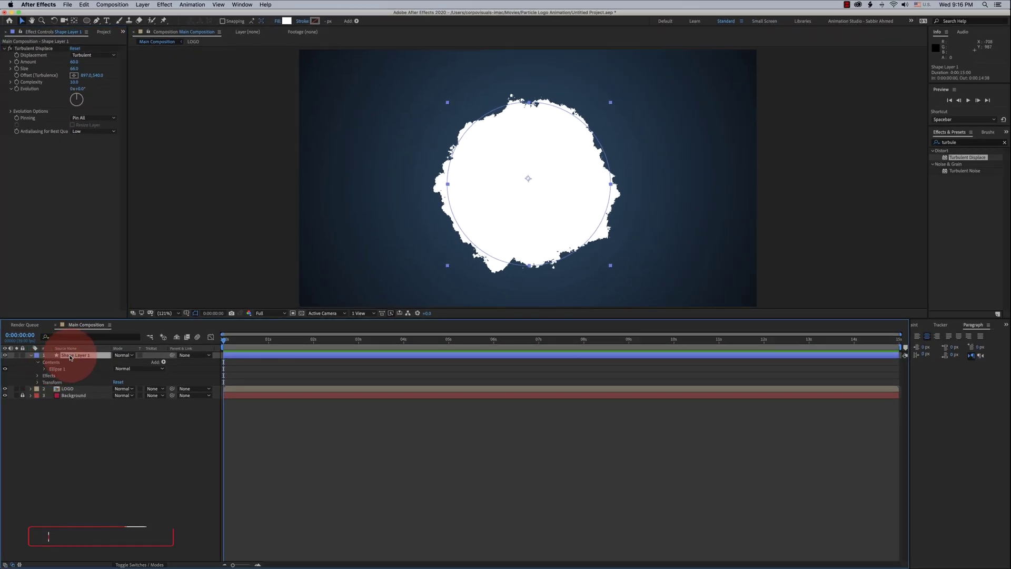
pyautogui.press('s')
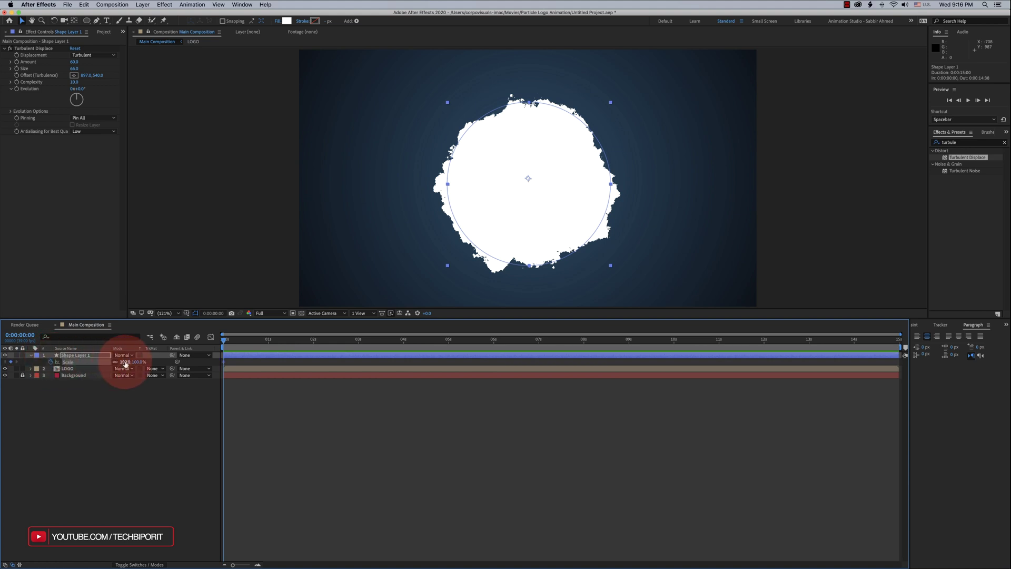
pyautogui.click(121, 362)
pyautogui.write('0')
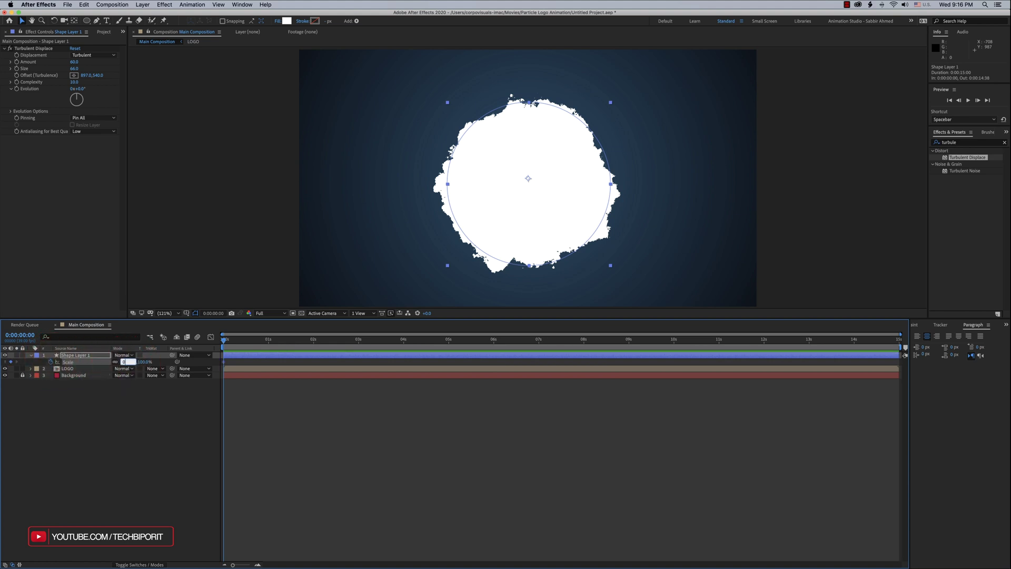
pyautogui.press('Return')
pyautogui.click(495, 341)
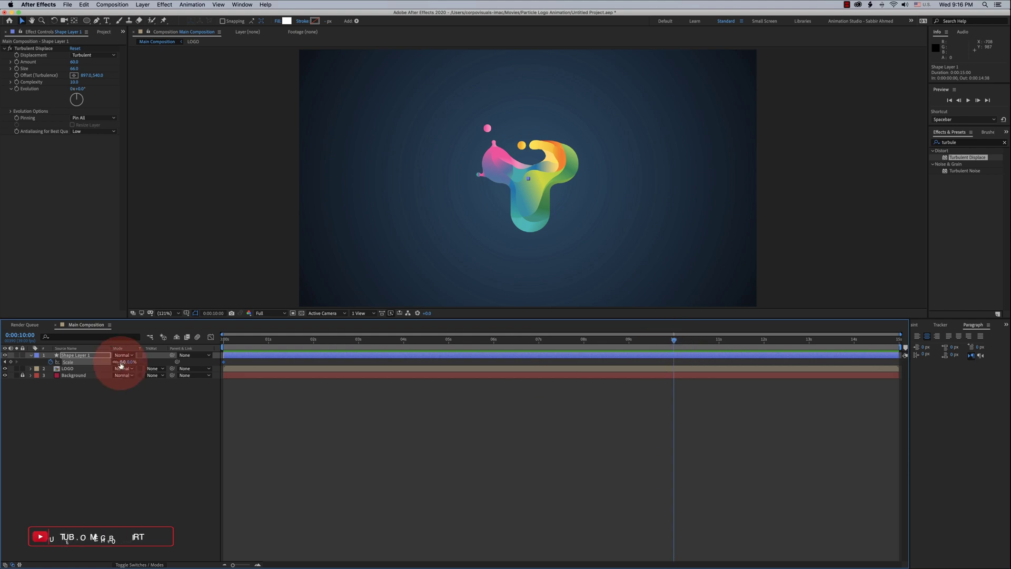
pyautogui.moveTo(121, 364); pyautogui.dragTo(179, 362)
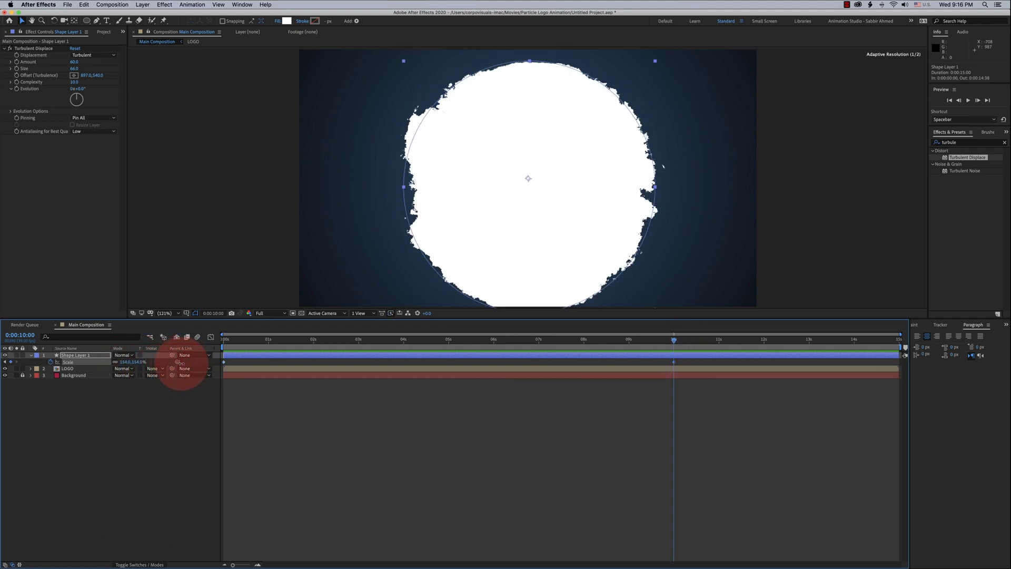
# Pre-compose the circle's Shape Layer 1 into a composition named Transition 1
pyautogui.press('Home')
pyautogui.rightClick(237, 356)
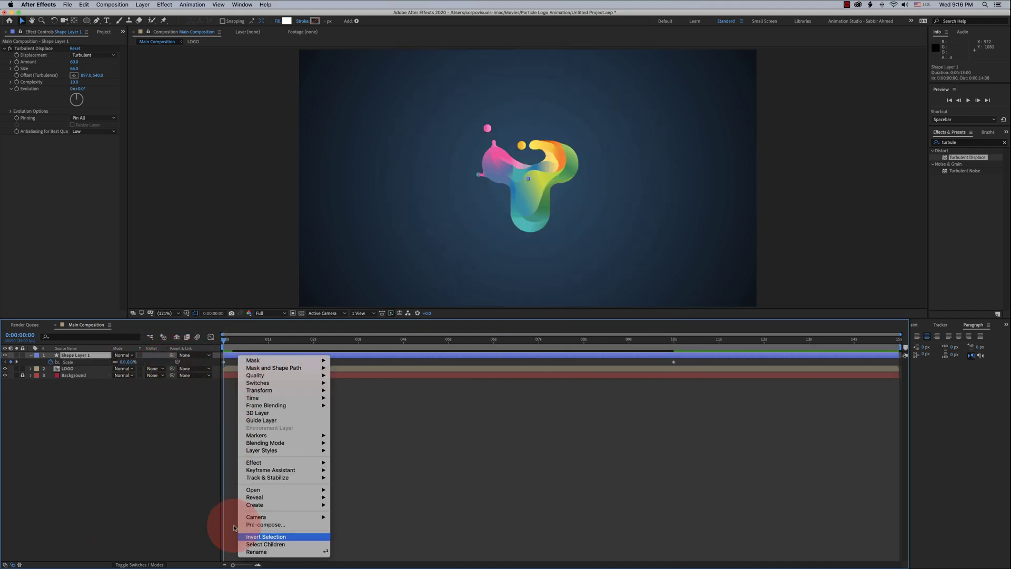
pyautogui.click(267, 525)
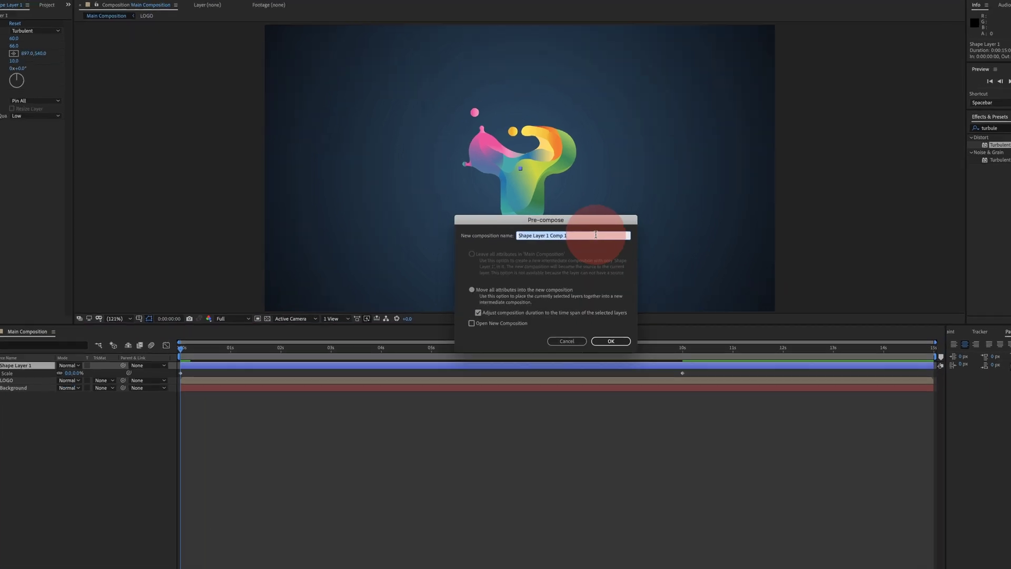
pyautogui.write('Transition')
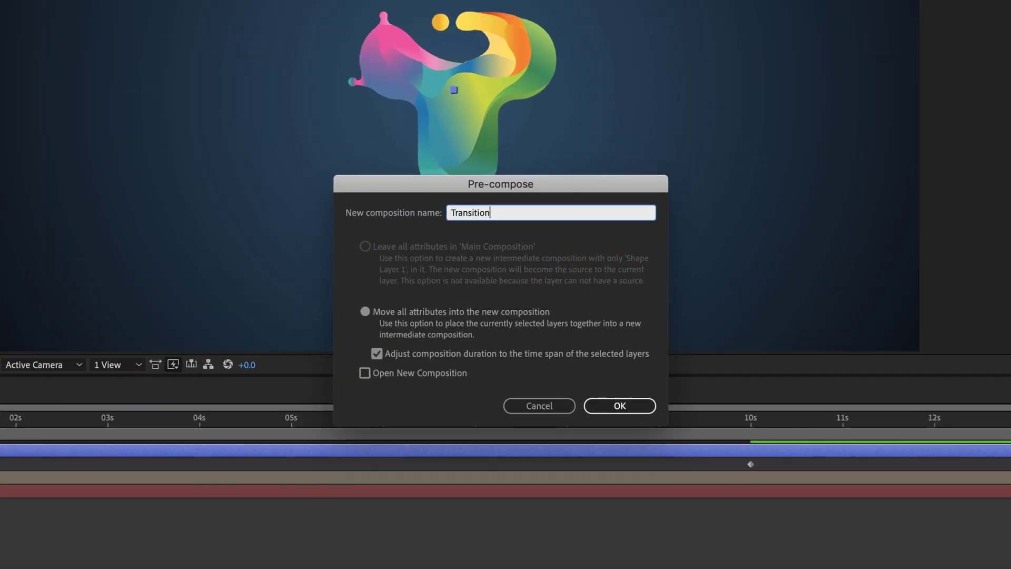
pyautogui.click(622, 404)
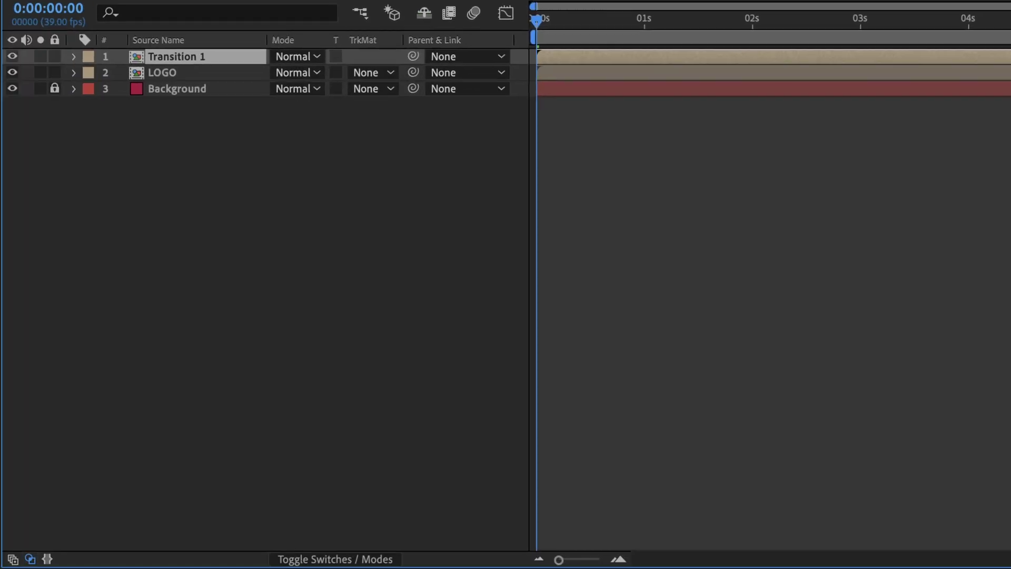
# Set the LOGO layer's track matte to Alpha Matte 'Transition 1'
pyautogui.click(387, 78)
pyautogui.click(369, 75)
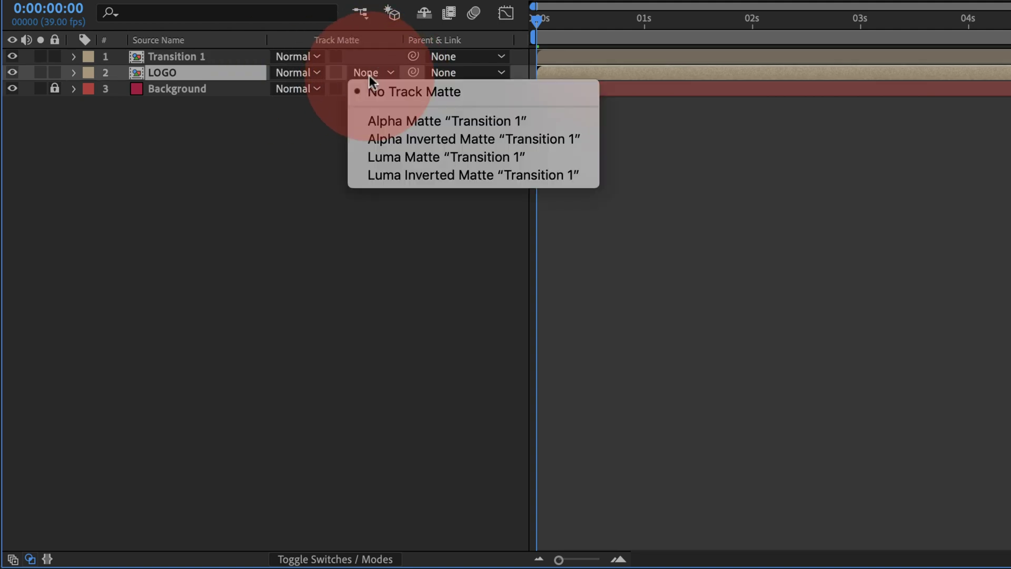
pyautogui.click(408, 120)
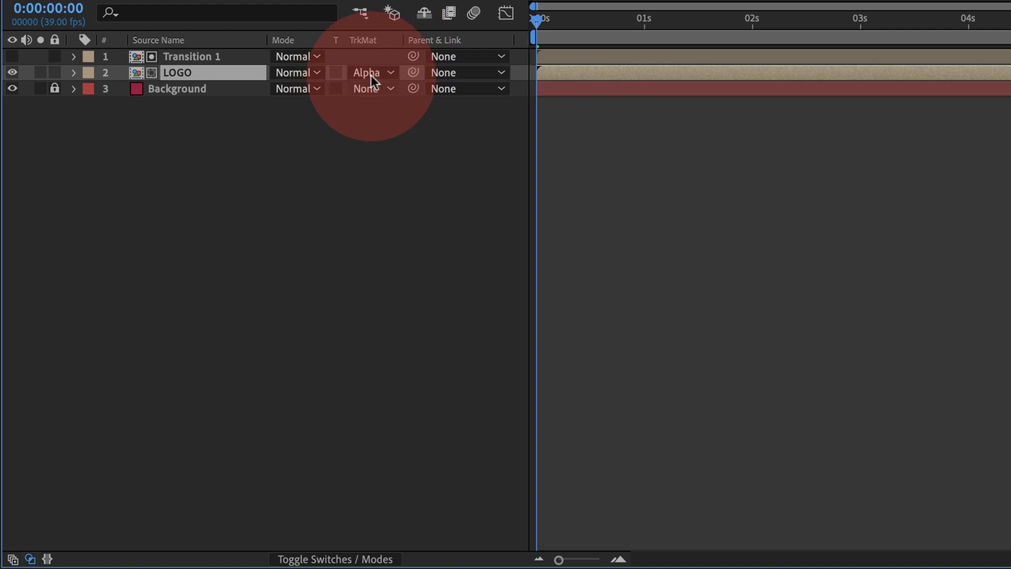
pyautogui.click(312, 559)
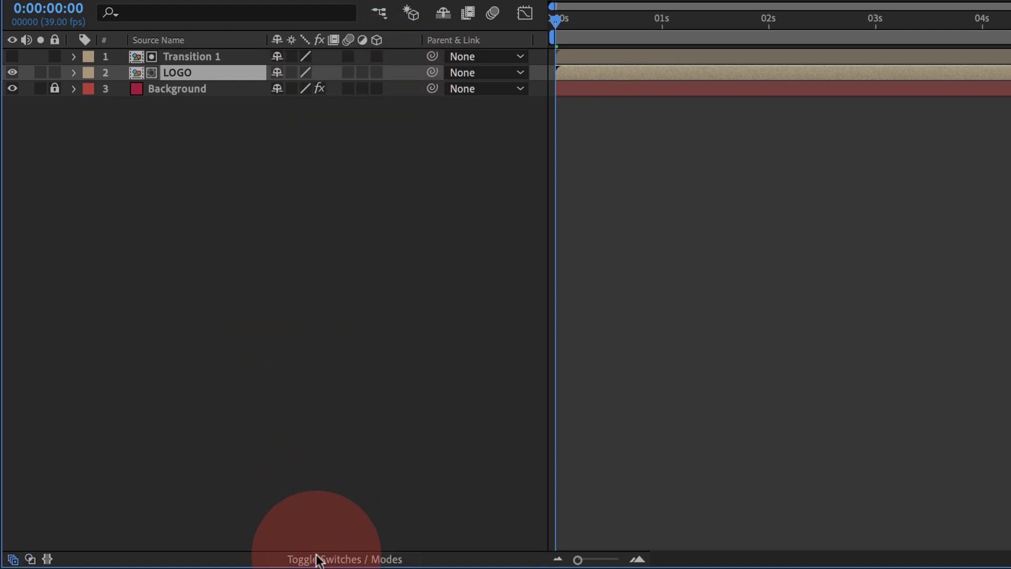
pyautogui.click(317, 558)
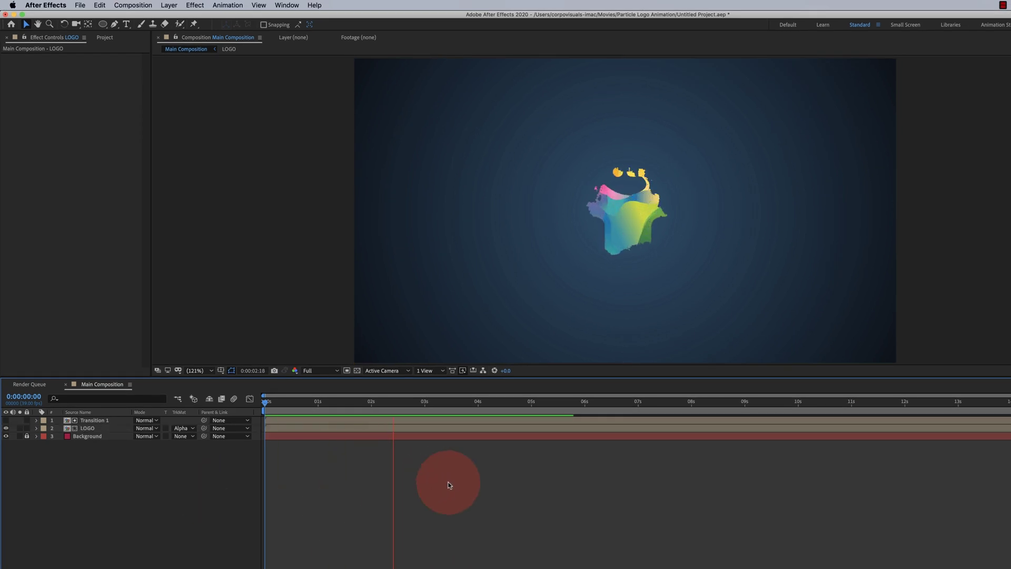
# Stop the preview and open the Transition 1 composition for editing
pyautogui.click(441, 403)
pyautogui.click(433, 421)
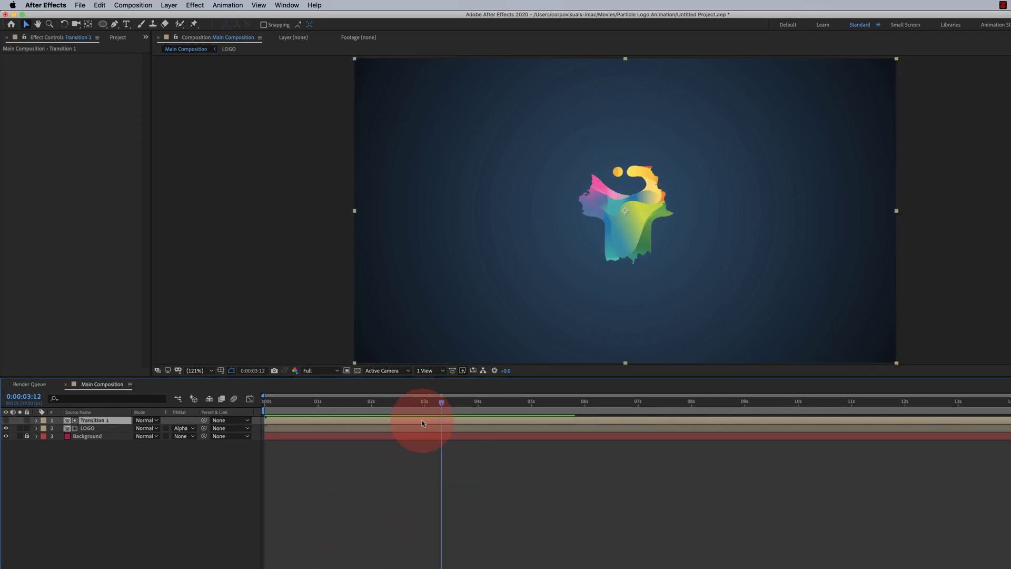
pyautogui.moveTo(422, 423); pyautogui.dragTo(431, 434)
pyautogui.moveTo(298, 432); pyautogui.dragTo(329, 454)
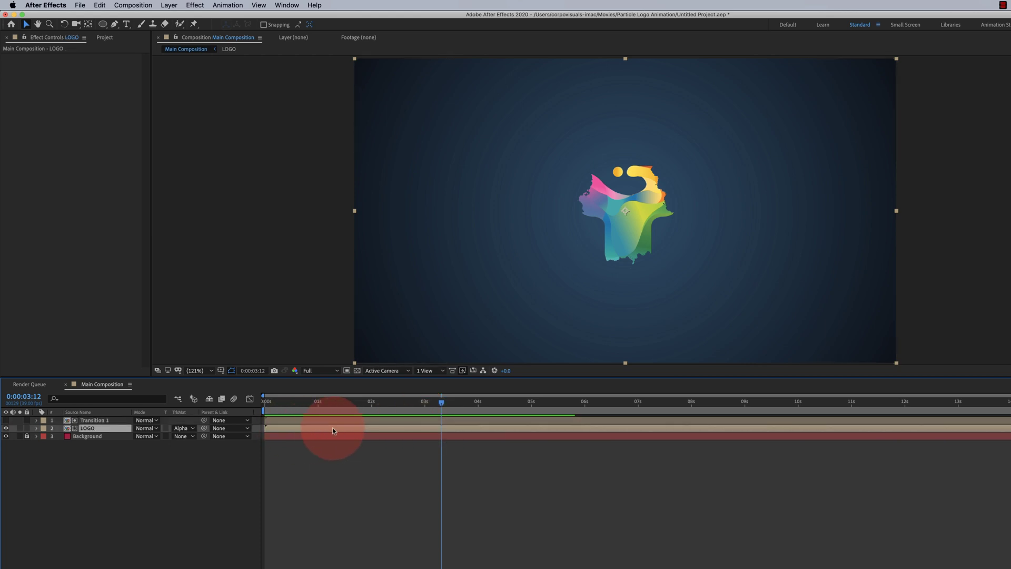
pyautogui.doubleClick(361, 421)
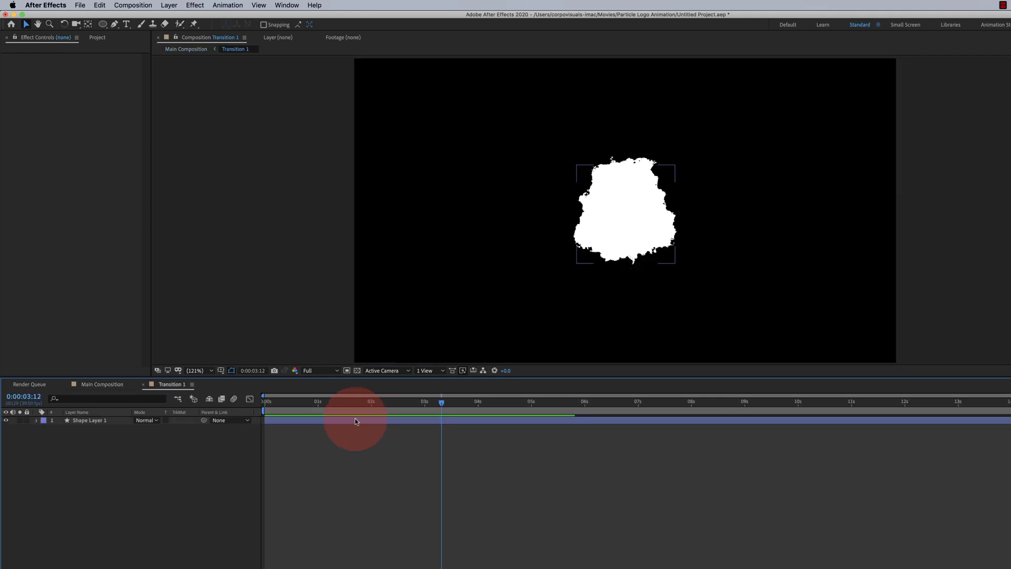
# Apply Easy Ease to Shape Layer 1's two Scale keyframes, then close Transition 1
pyautogui.click(355, 419)
pyautogui.press('u')
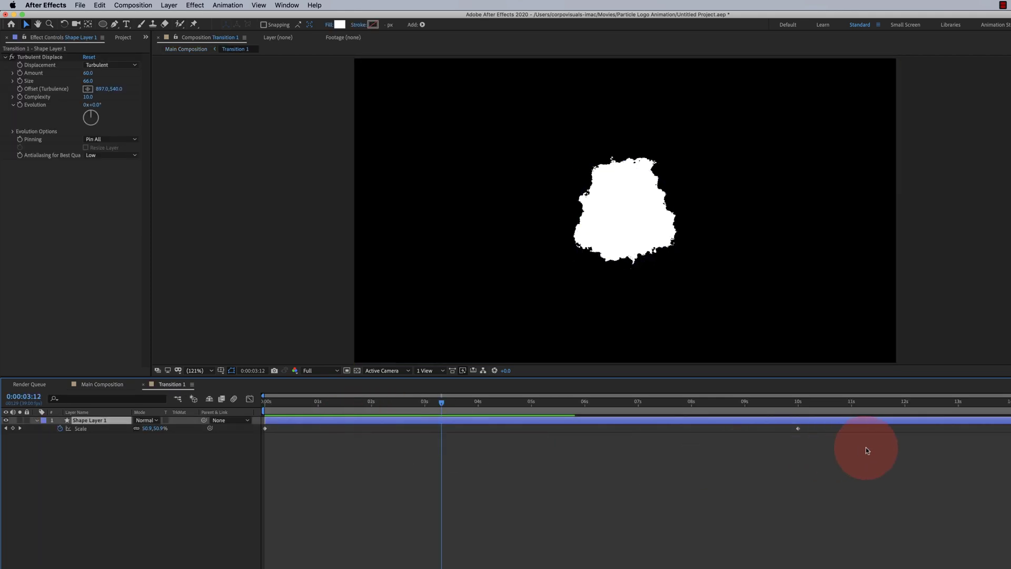
pyautogui.moveTo(867, 450); pyautogui.dragTo(263, 416)
pyautogui.rightClick(265, 428)
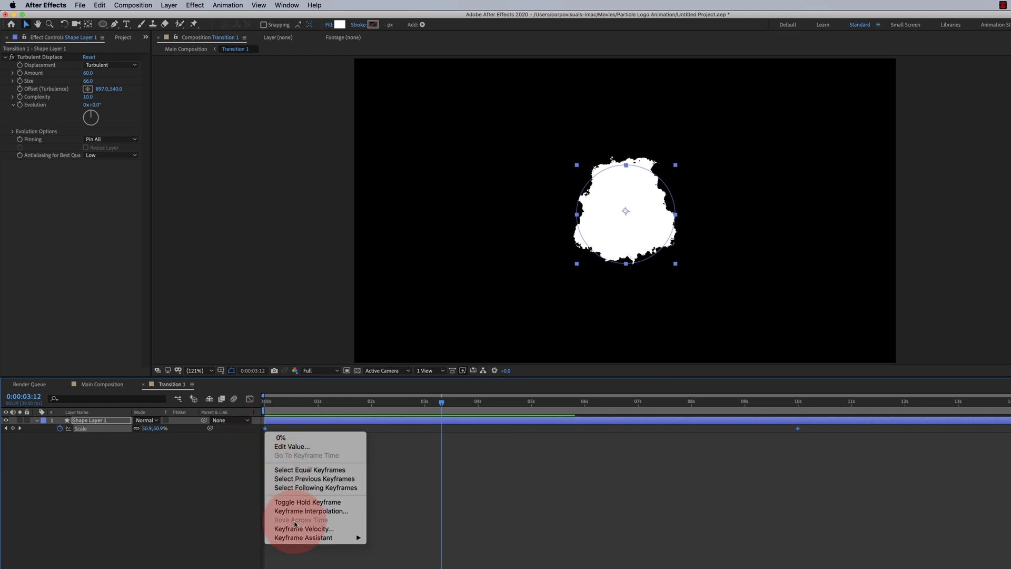
pyautogui.moveTo(337, 537)
pyautogui.click(416, 561)
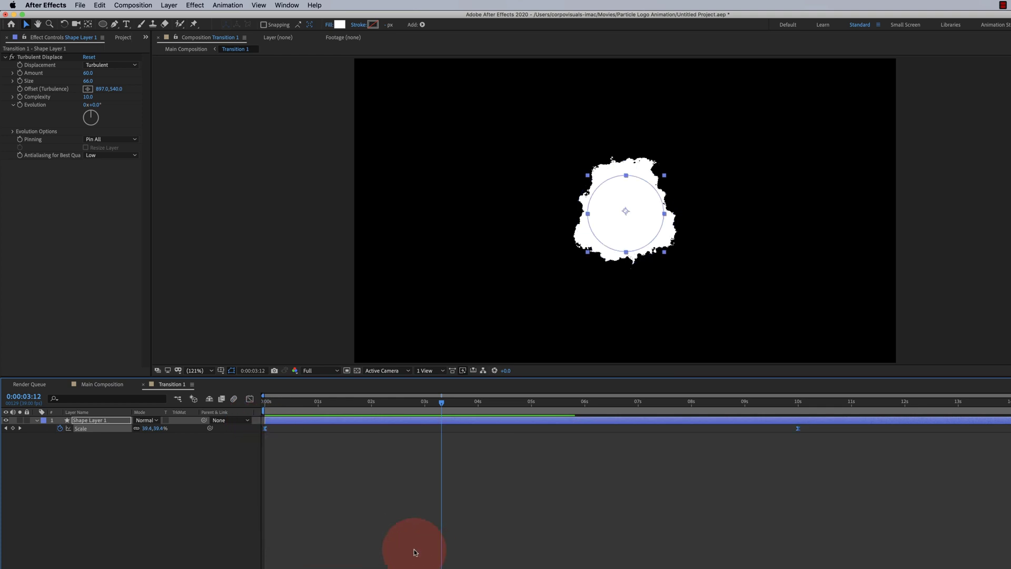
pyautogui.click(145, 385)
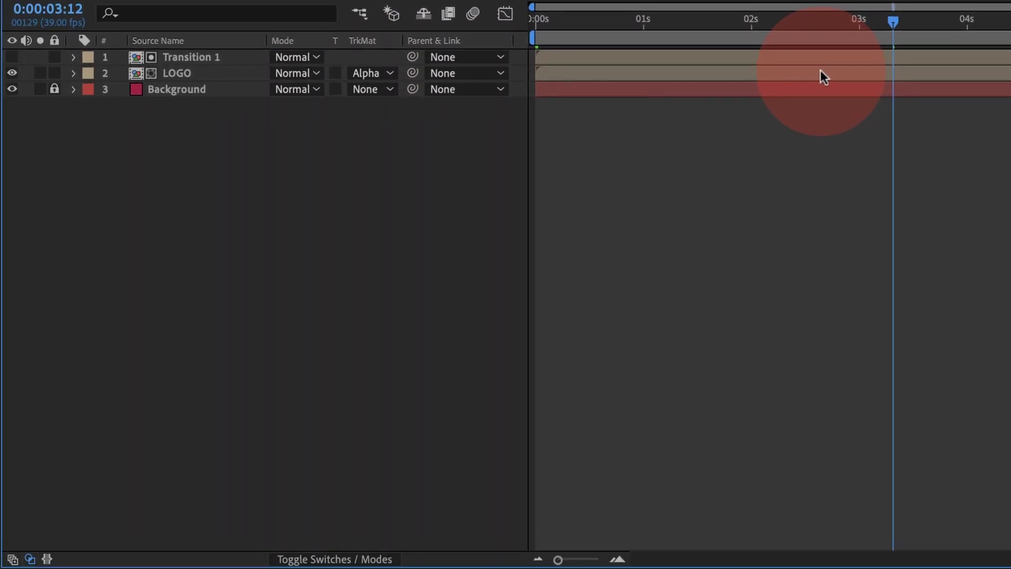
# Pre-compose the selected Transition 1 and LOGO layers together as 'LOGO COMP 01'
pyautogui.moveTo(214, 118); pyautogui.dragTo(211, 55)
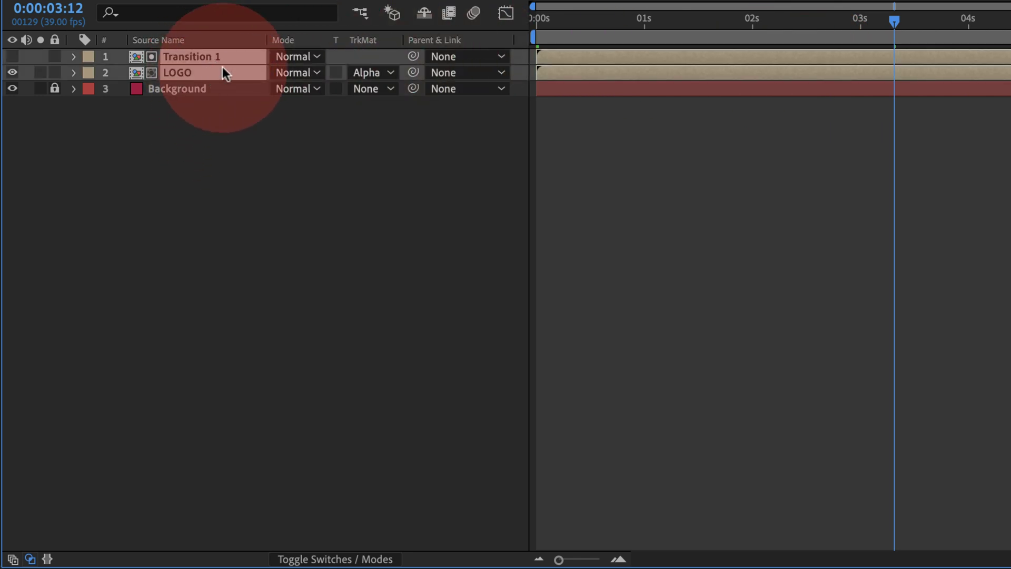
pyautogui.rightClick(207, 67)
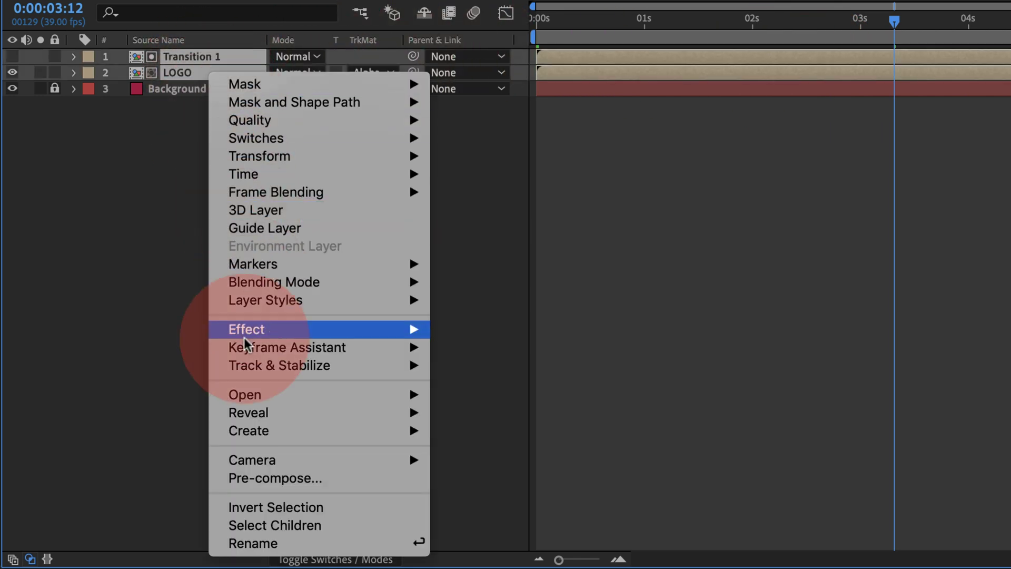
pyautogui.click(300, 478)
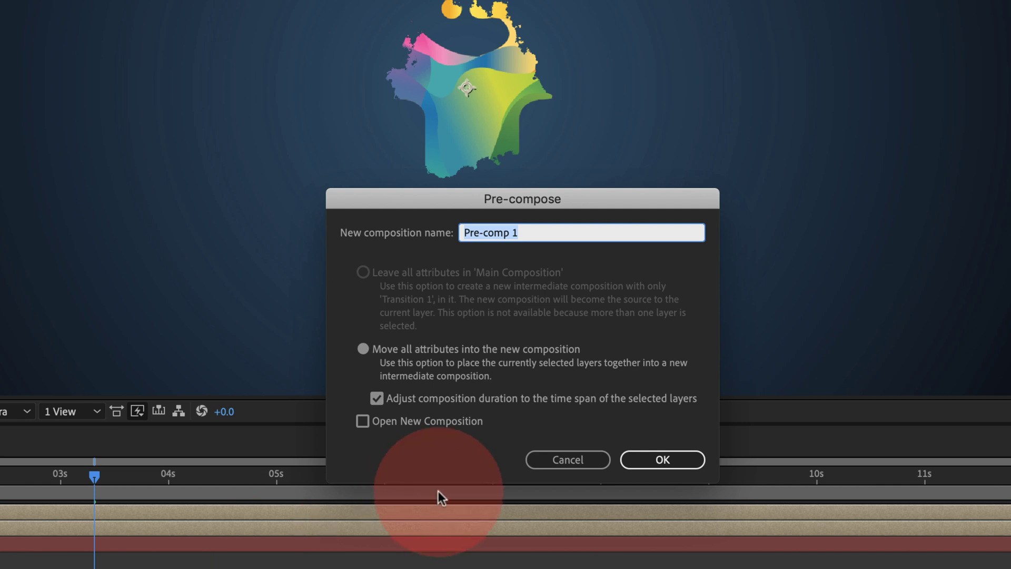
pyautogui.write('LOGO COMP 01')
pyautogui.click(659, 458)
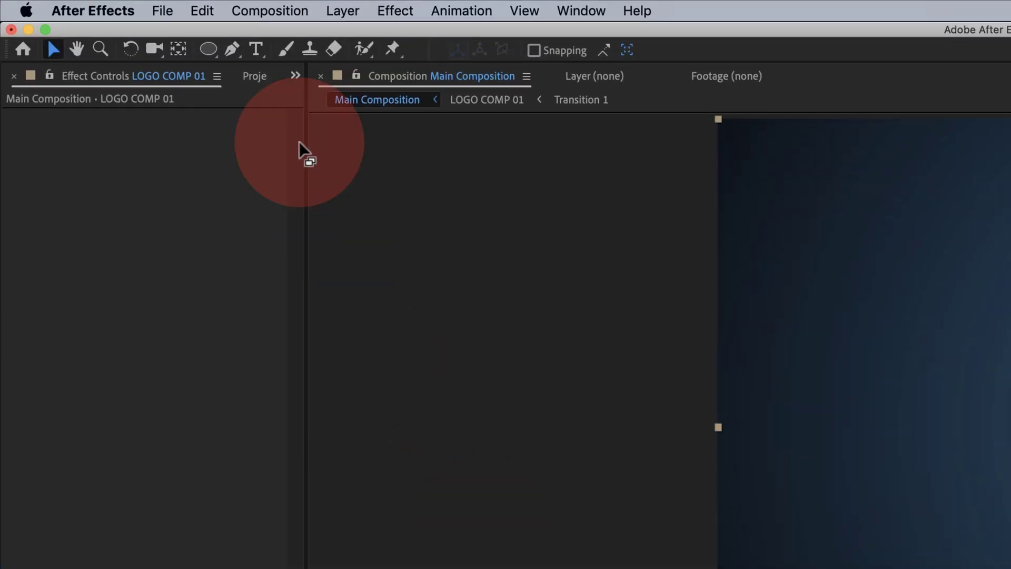
# Duplicate the LOGO COMP 01 layer and shift the lower copy slightly earlier
pyautogui.click(202, 11)
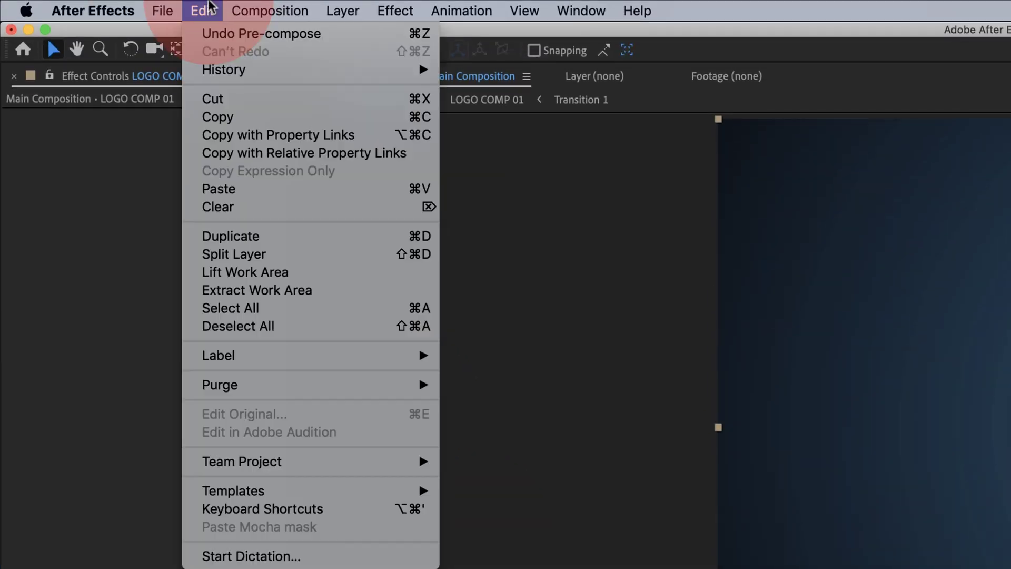
pyautogui.click(289, 238)
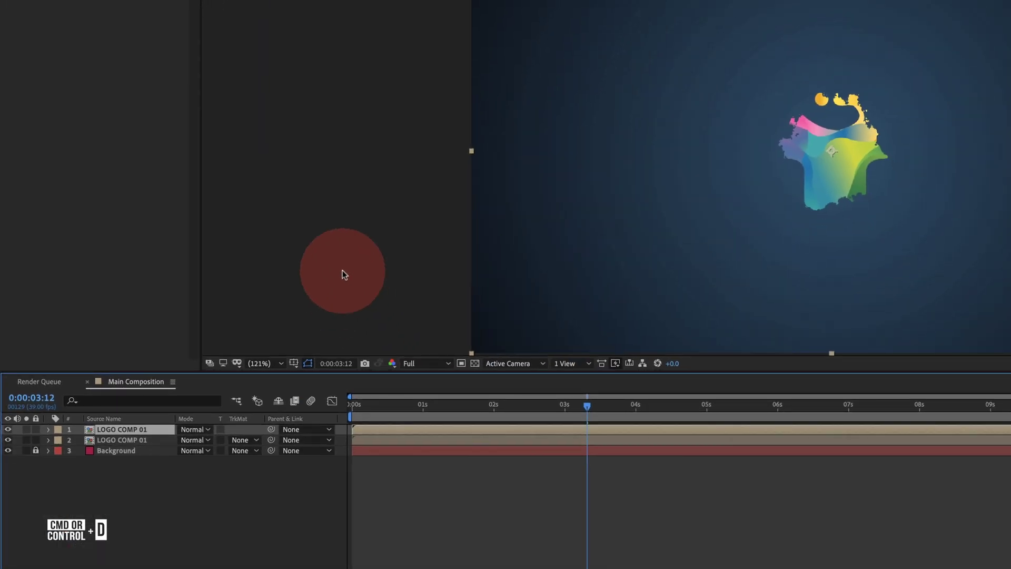
pyautogui.click(391, 440)
pyautogui.moveTo(389, 441); pyautogui.dragTo(377, 445)
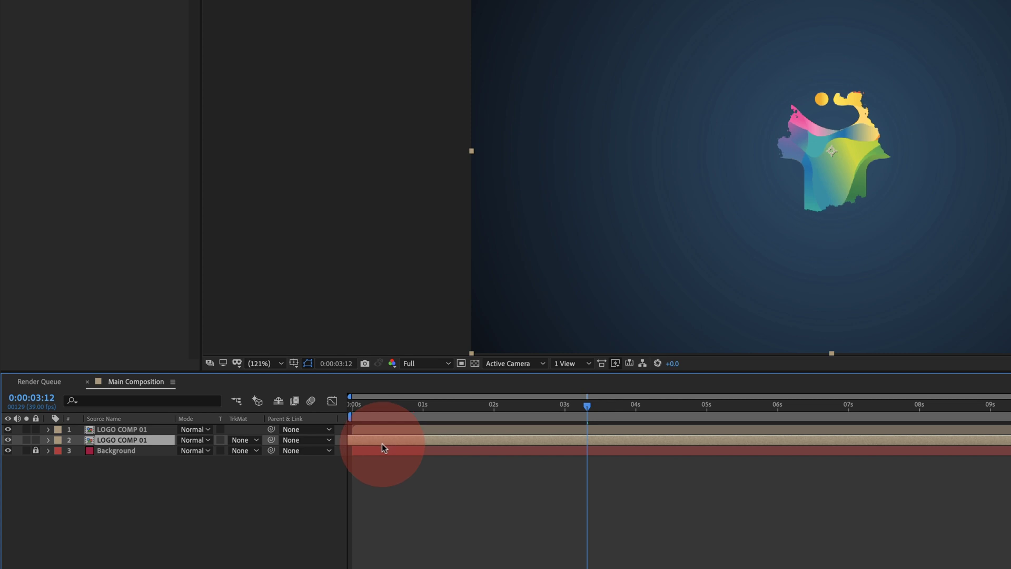
# Set the lower copy's track matte to Alpha Inverted Matte and enable Fast Previews
pyautogui.click(241, 440)
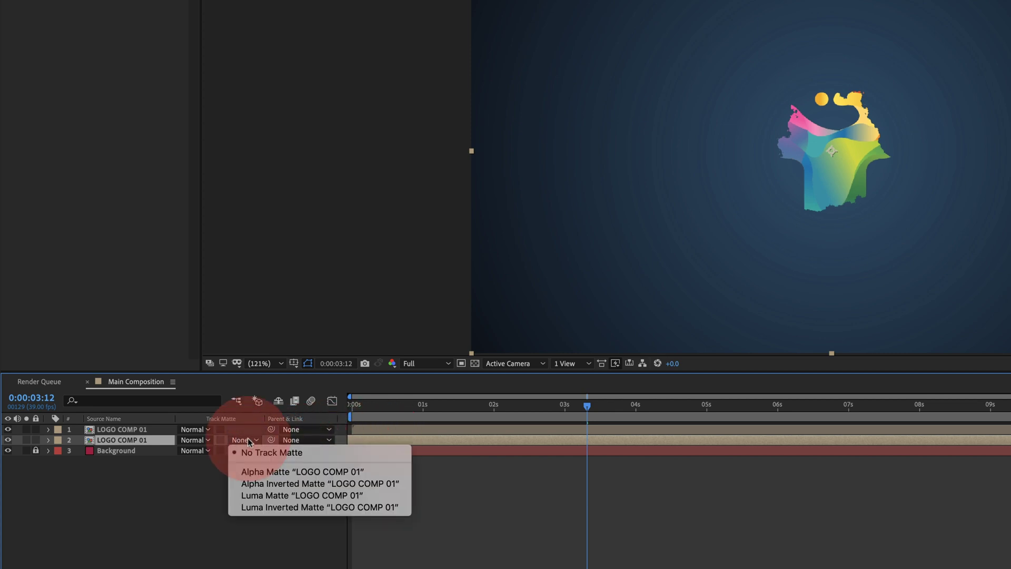
pyautogui.click(321, 484)
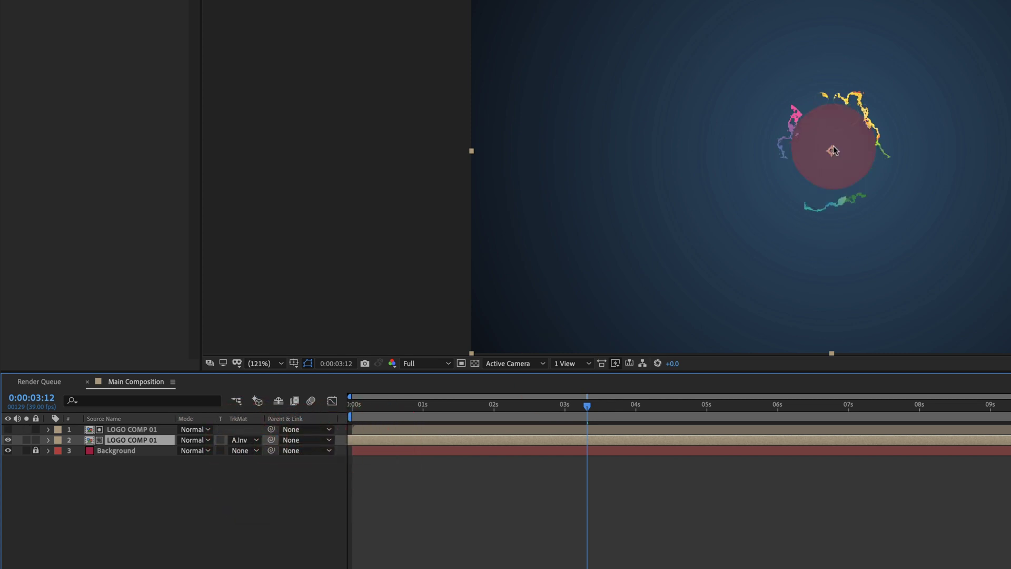
pyautogui.scroll(2, 798, 111)
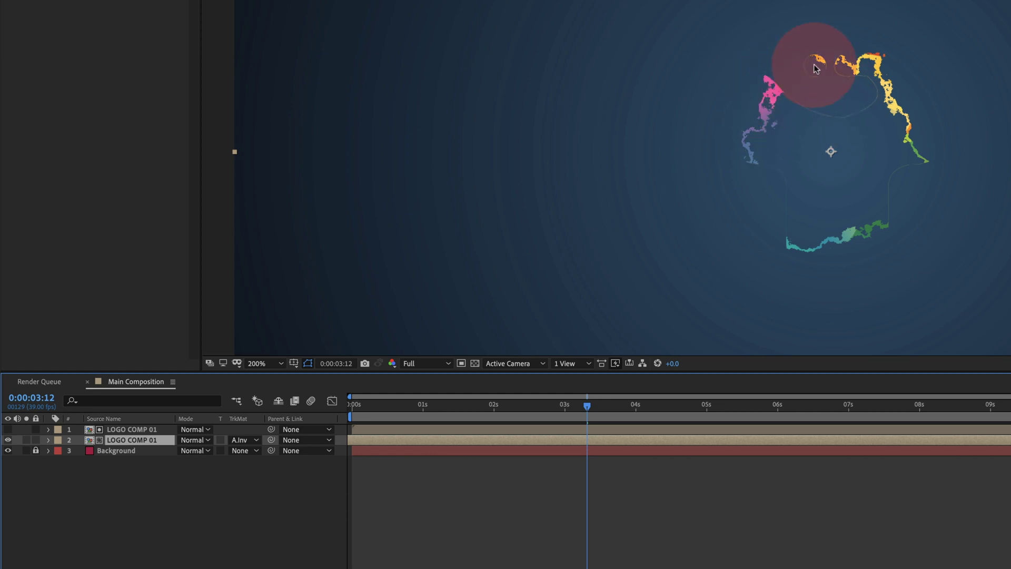
pyautogui.click(612, 364)
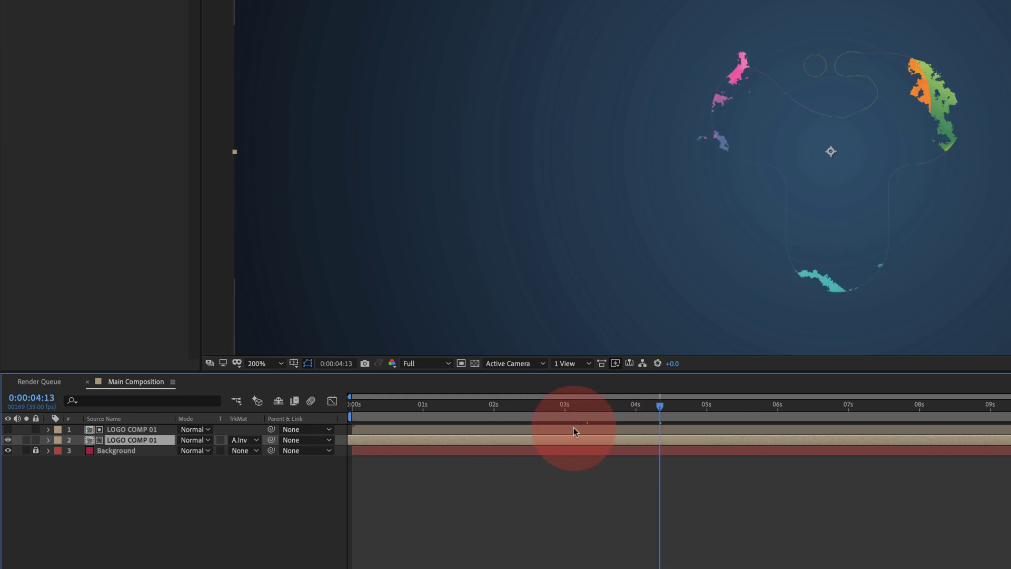
pyautogui.click(540, 430)
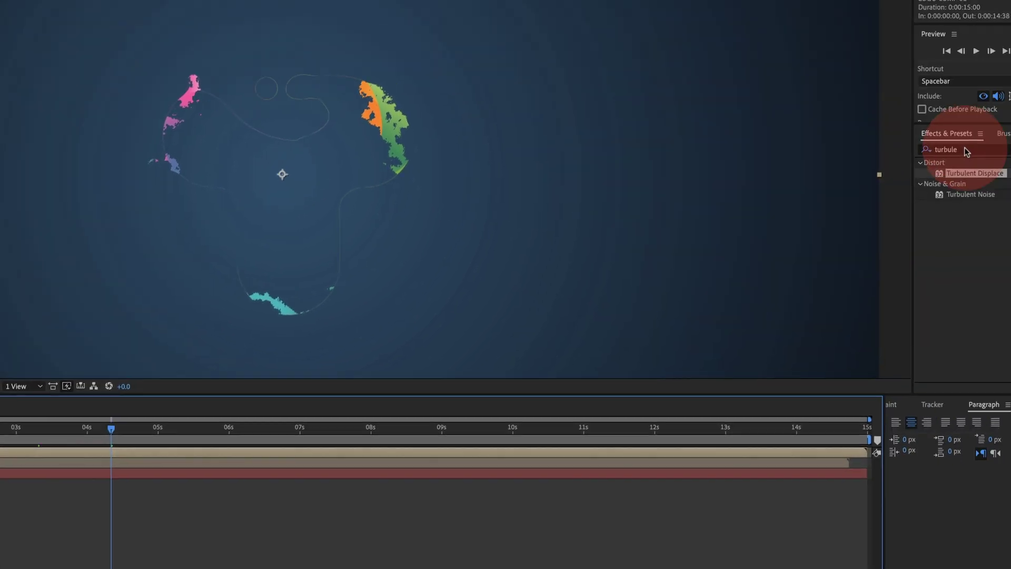
# Apply Simple Choker to the top LOGO COMP 01 layer, then select both logo layers
pyautogui.press('BackSpace')
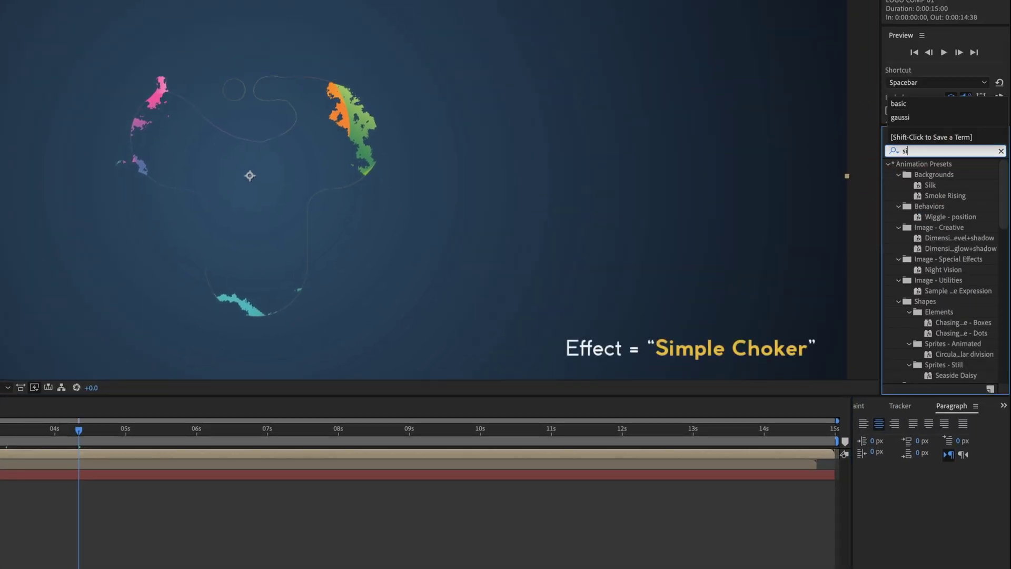
pyautogui.write('simple')
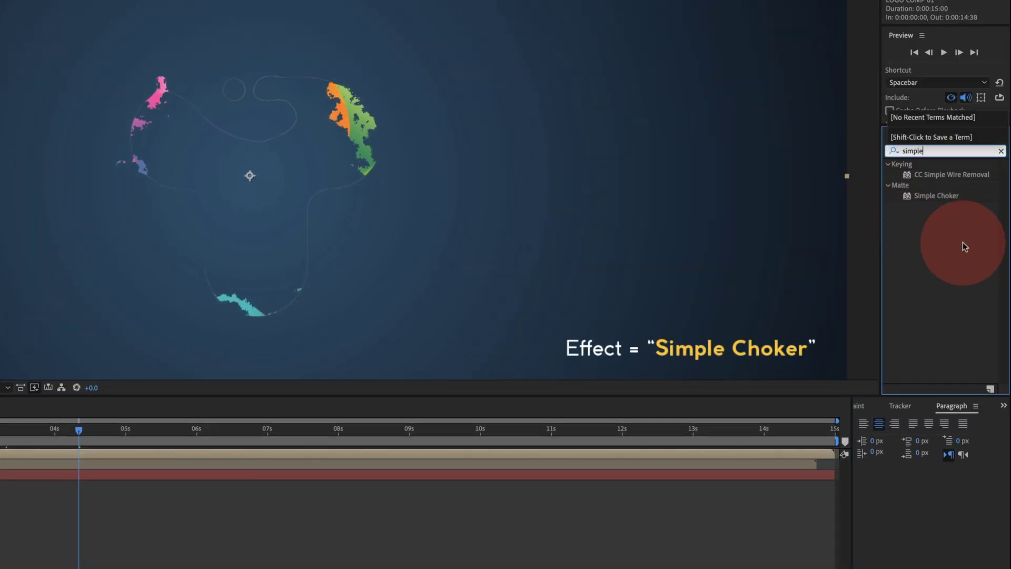
pyautogui.moveTo(936, 196); pyautogui.dragTo(108, 451)
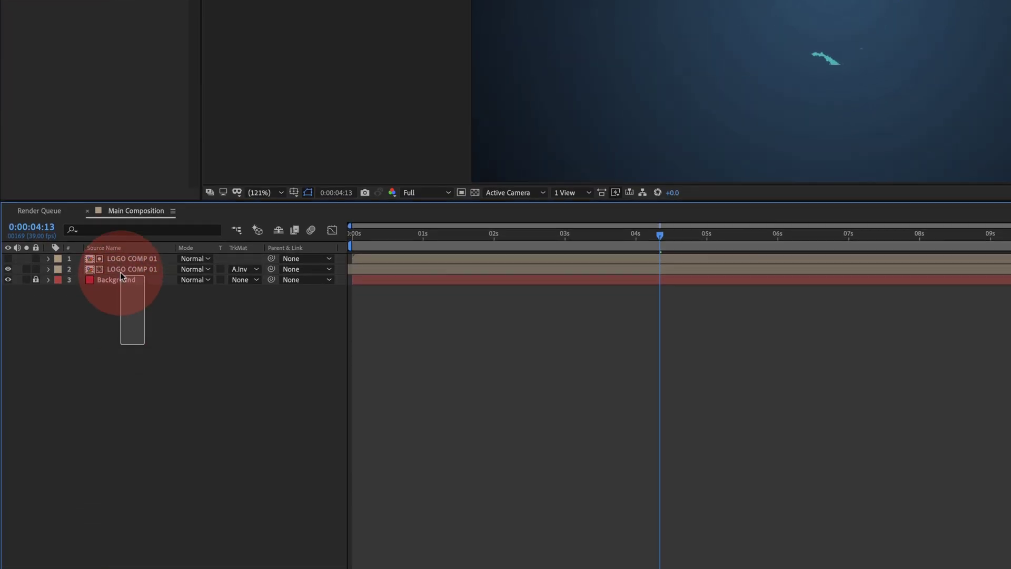
pyautogui.moveTo(120, 275); pyautogui.dragTo(120, 259)
pyautogui.rightClick(120, 233)
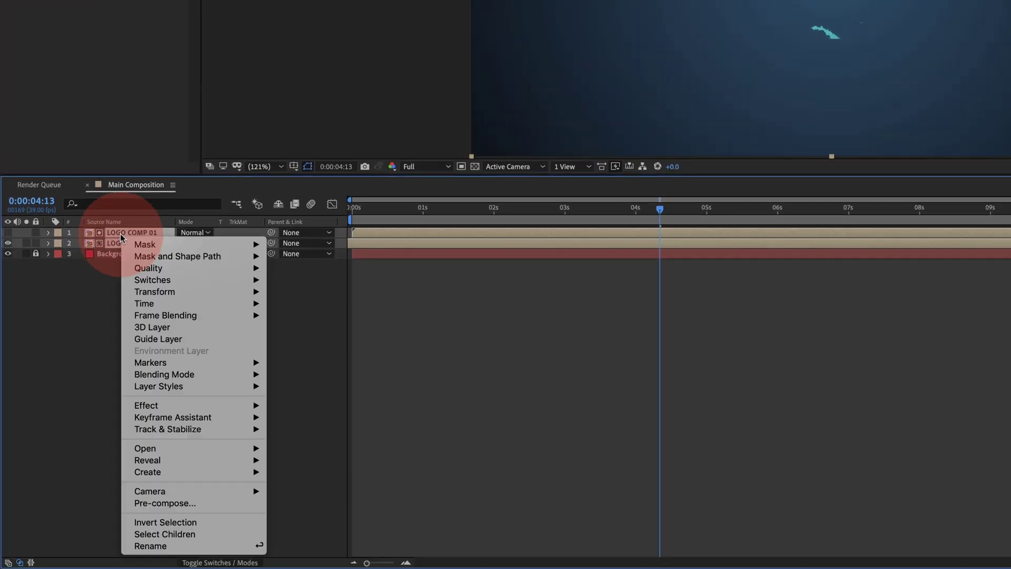
# Pre-compose both LOGO COMP 01 layers as LOGO COMP 02 without adjusting composition duration
pyautogui.click(197, 505)
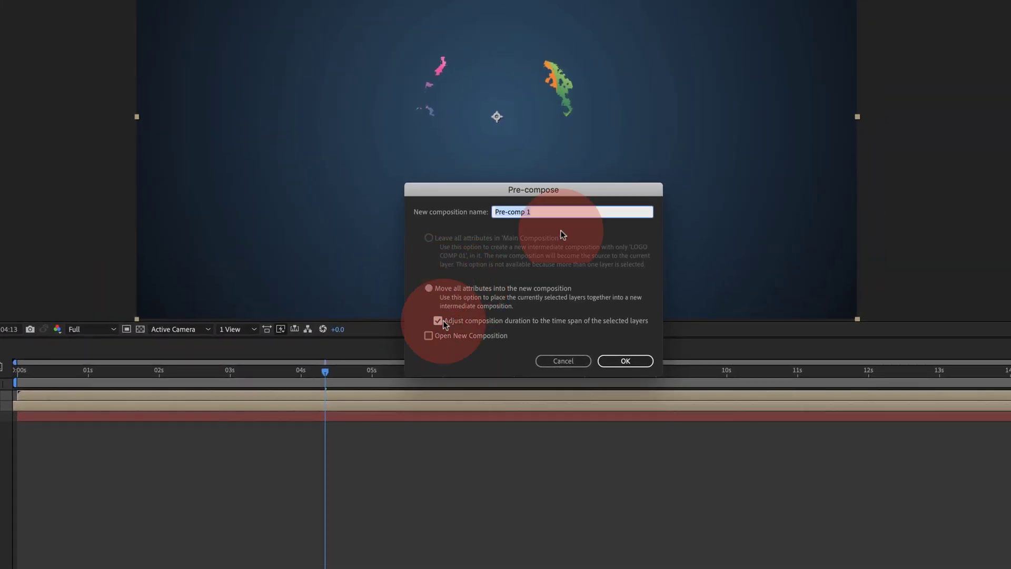
pyautogui.write('LOG')
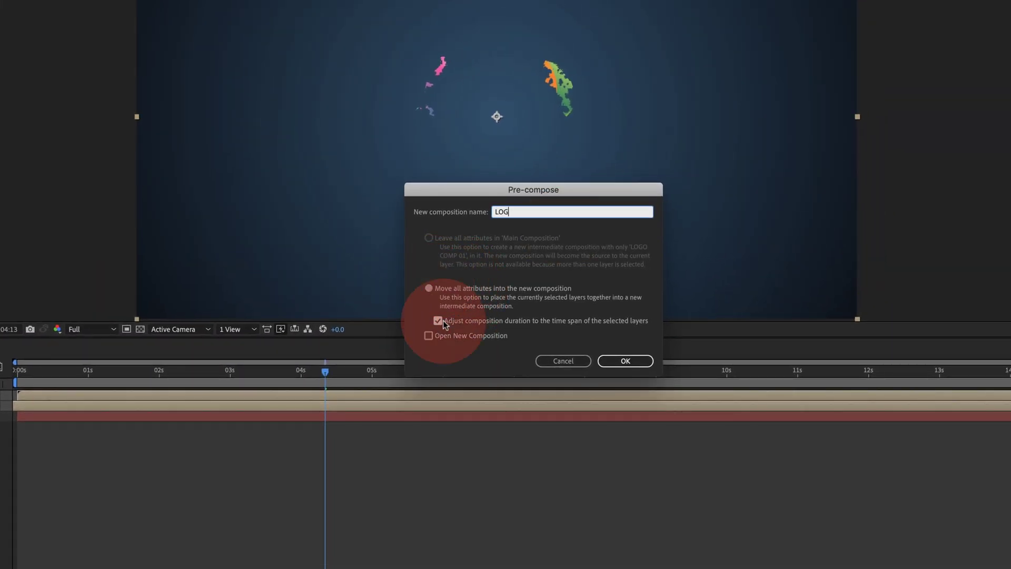
pyautogui.write('O COMP 0')
pyautogui.write('2')
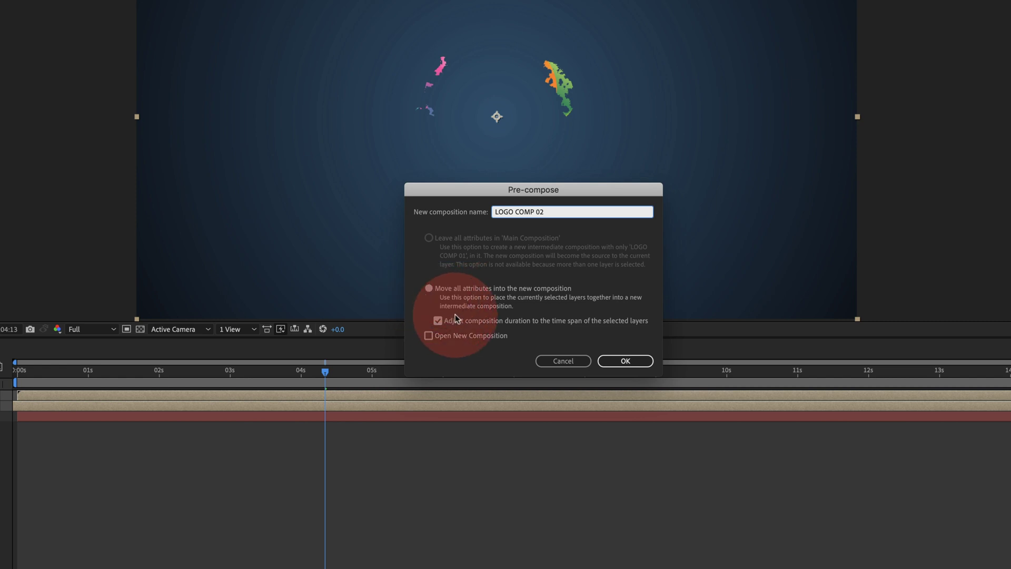
pyautogui.click(439, 320)
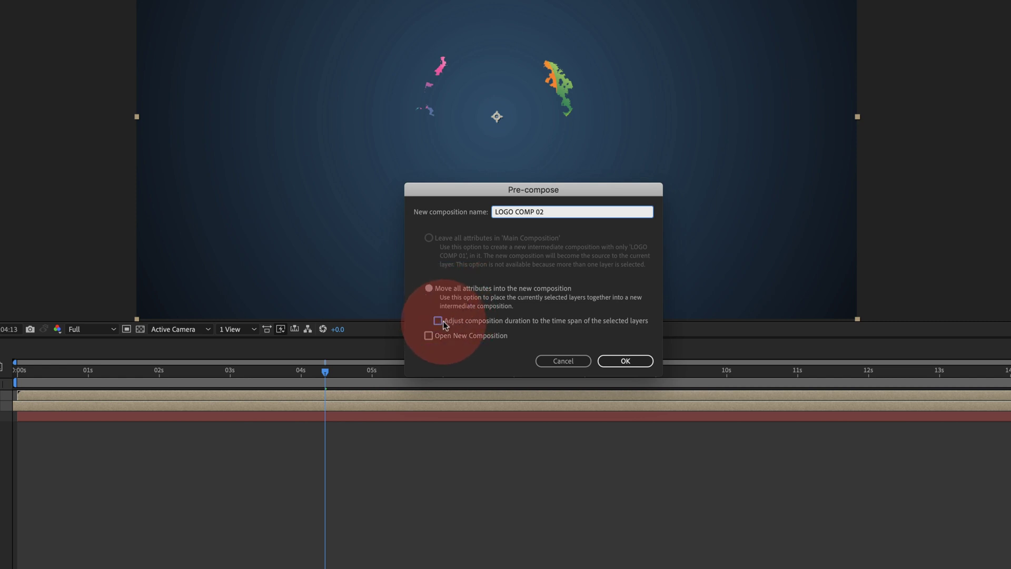
pyautogui.click(623, 361)
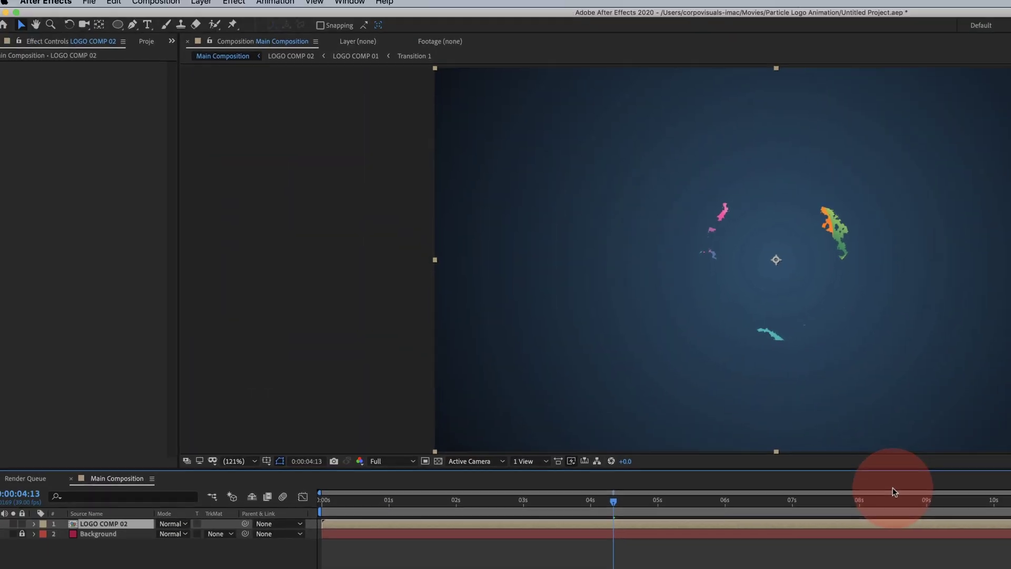
# Add Transition 1 from the Project panel above LOGO COMP 02, starting slightly later
pyautogui.click(158, 47)
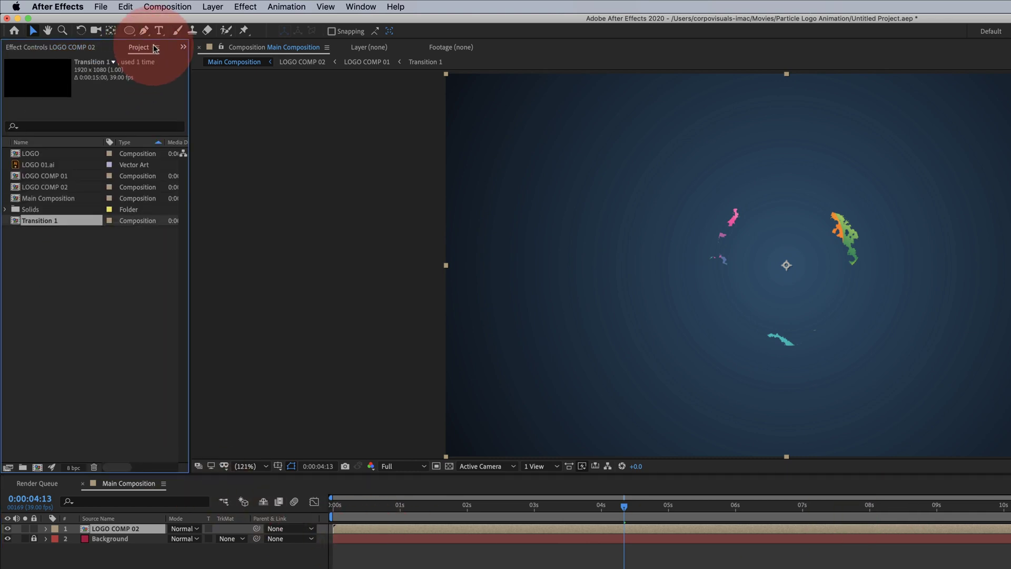
pyautogui.click(37, 220)
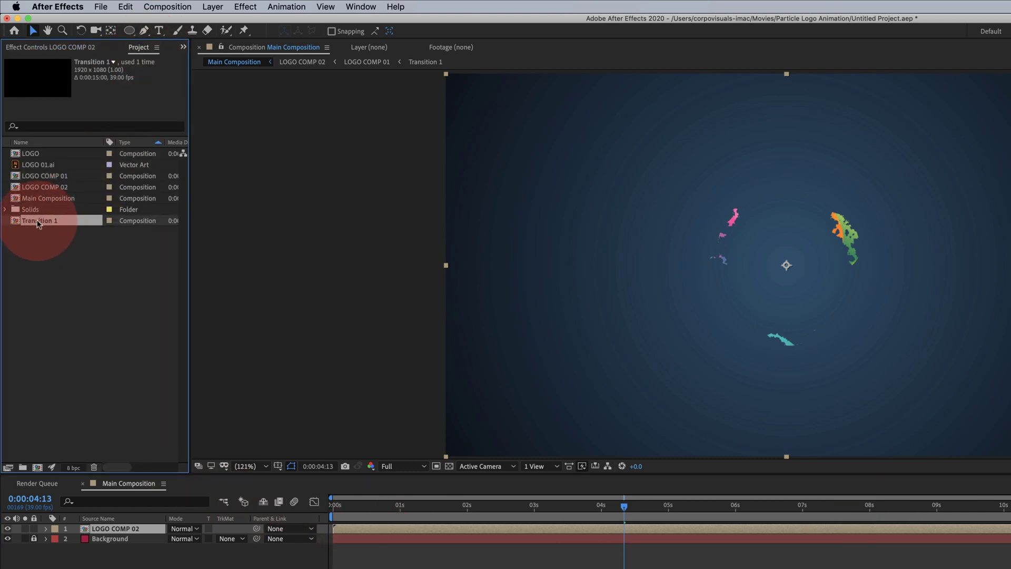
pyautogui.moveTo(37, 221); pyautogui.dragTo(119, 528)
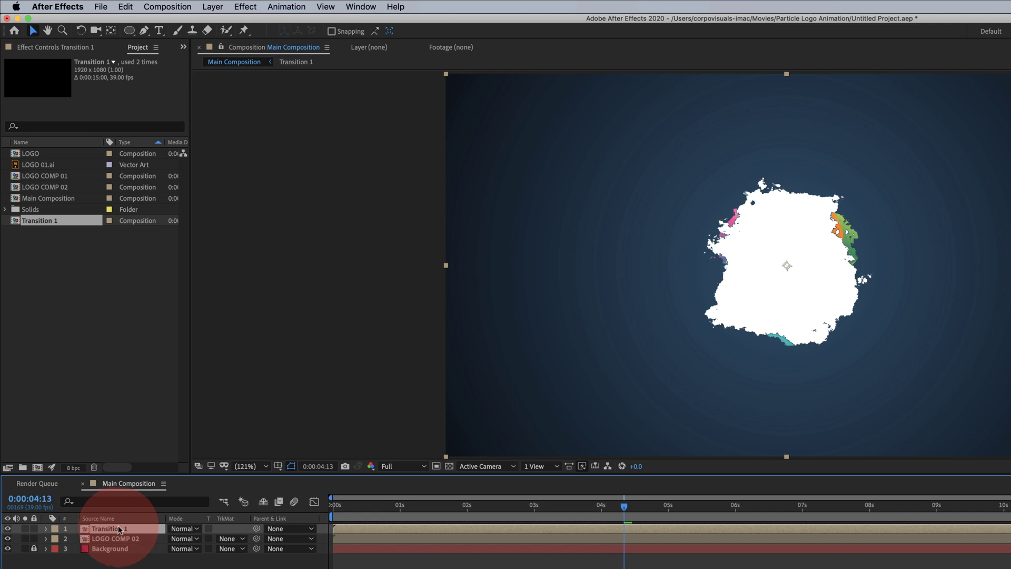
pyautogui.moveTo(372, 528); pyautogui.dragTo(377, 526)
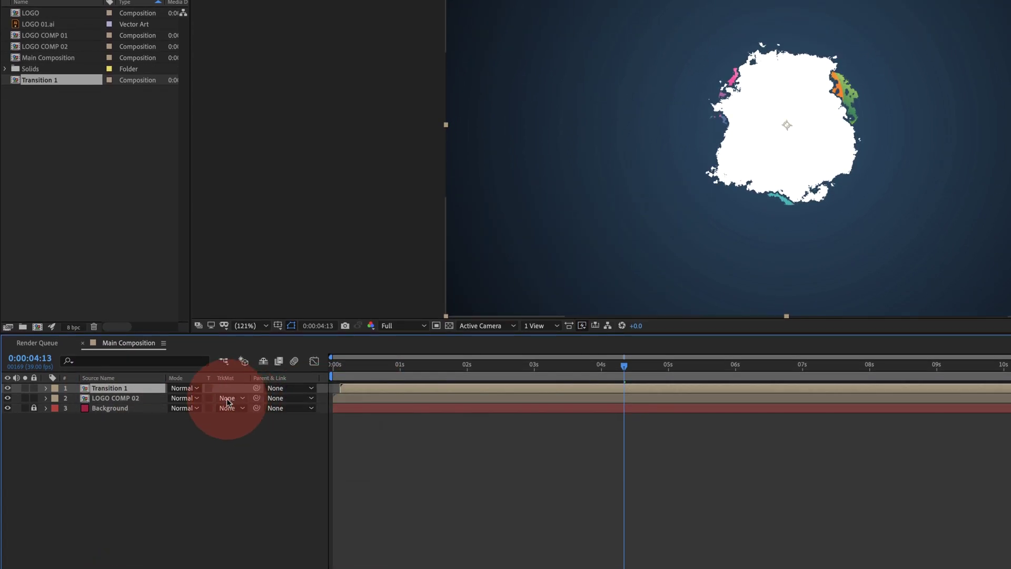
# Set LOGO COMP 02's track matte to Alpha Inverted Matte and select both layers
pyautogui.click(227, 400)
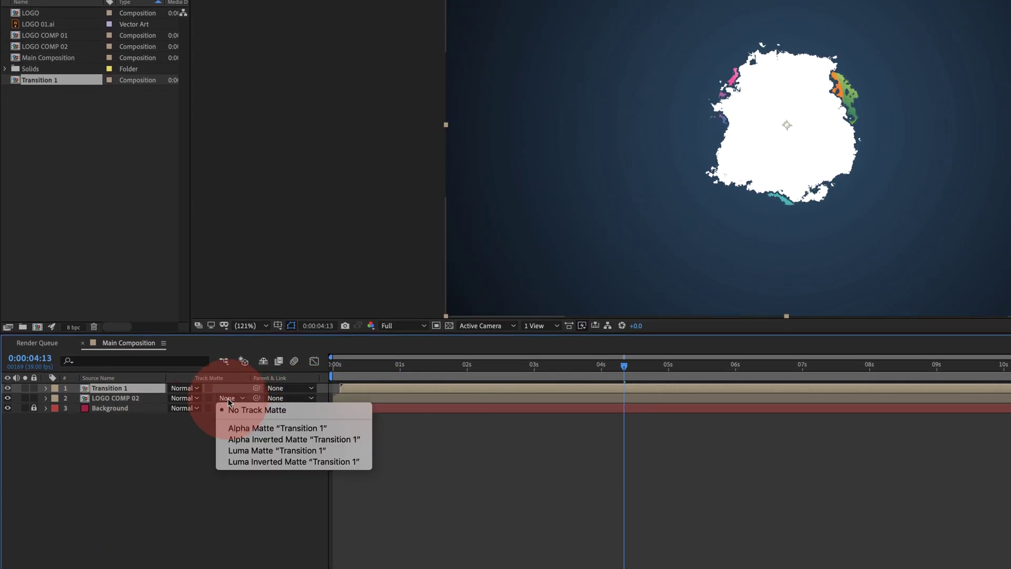
pyautogui.click(288, 440)
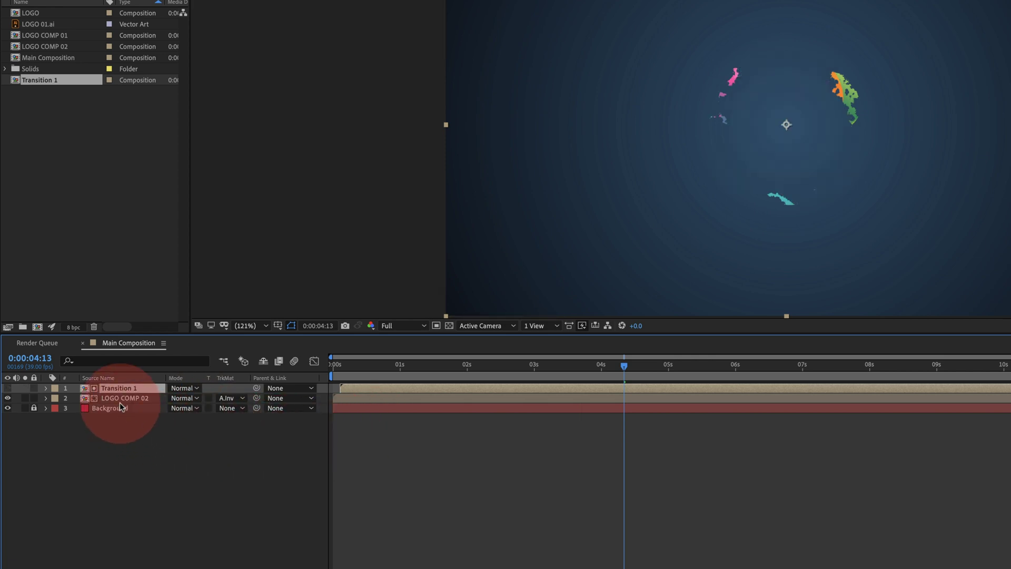
pyautogui.moveTo(145, 461); pyautogui.dragTo(114, 381)
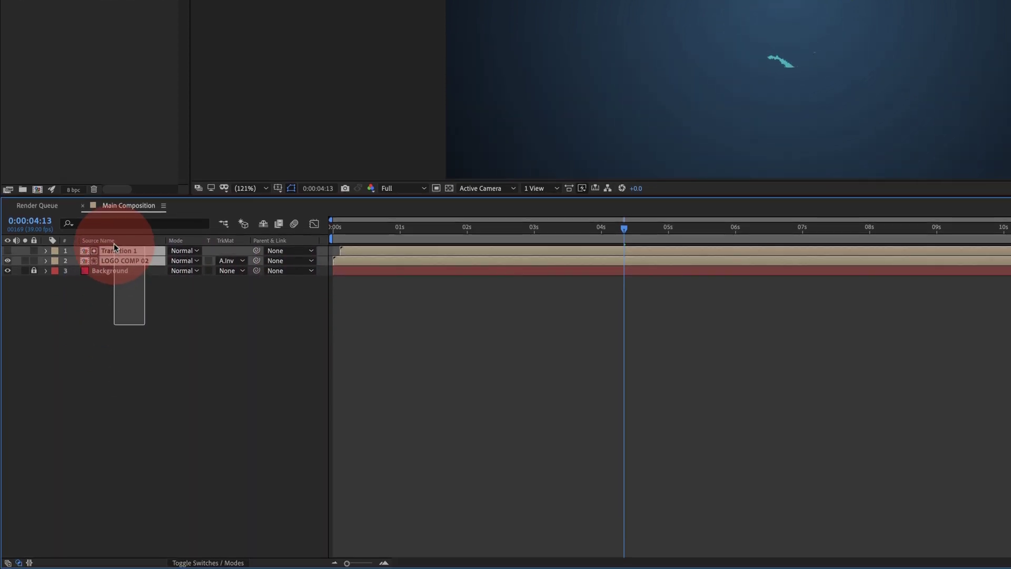
# Pre-compose the selected Transition 1 and LOGO COMP 02 layers into LOGO COMP 03
pyautogui.rightClick(128, 257)
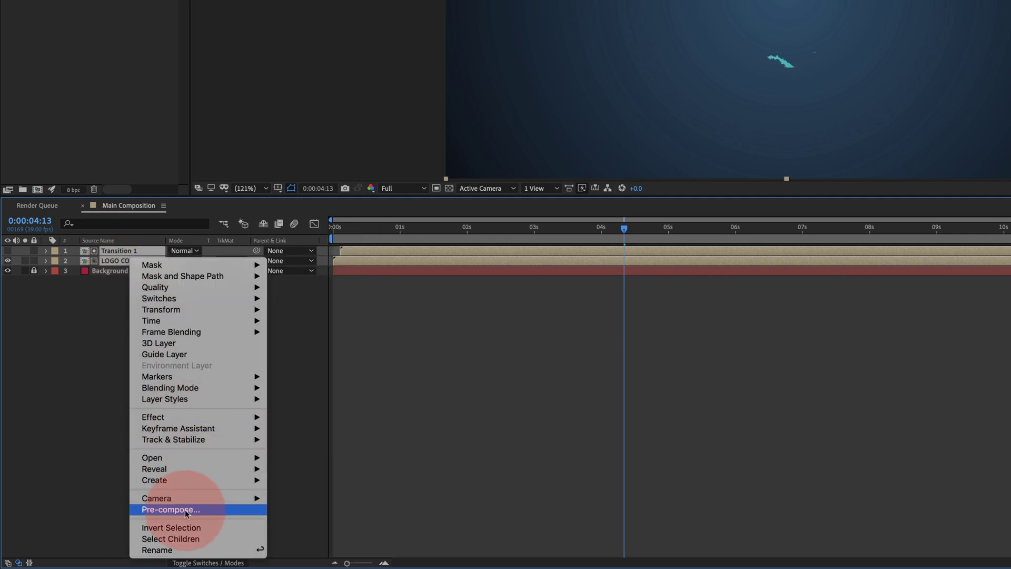
pyautogui.click(185, 510)
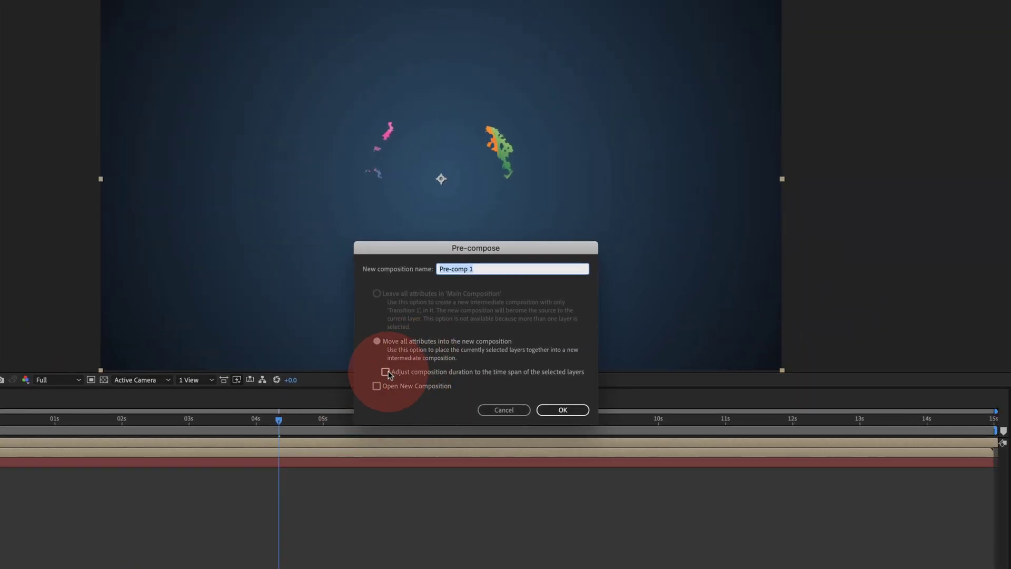
pyautogui.write('LOGO COMP 03')
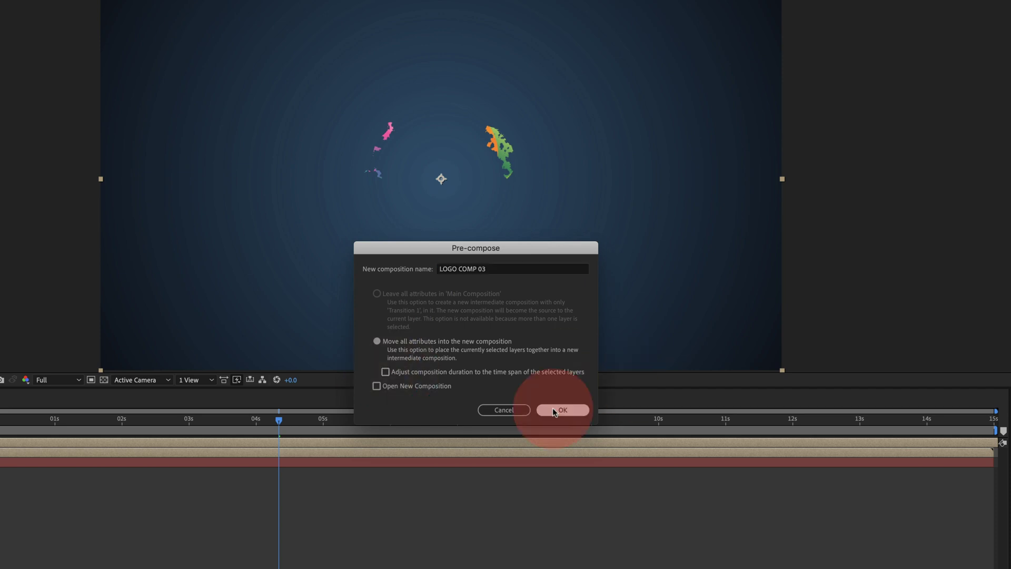
pyautogui.click(551, 408)
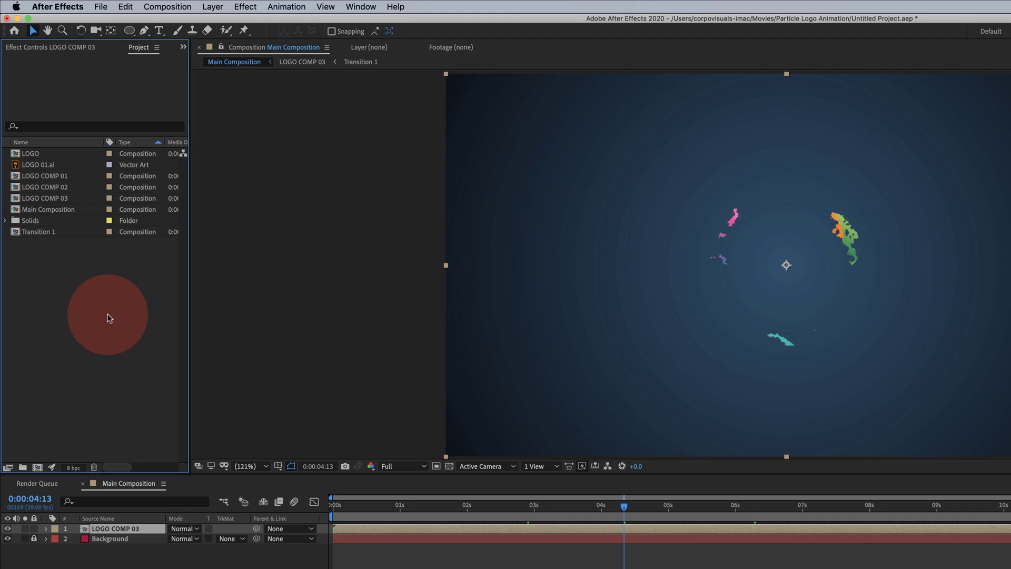
# Create a new composition named PARTICLE
pyautogui.rightClick(74, 344)
pyautogui.click(128, 351)
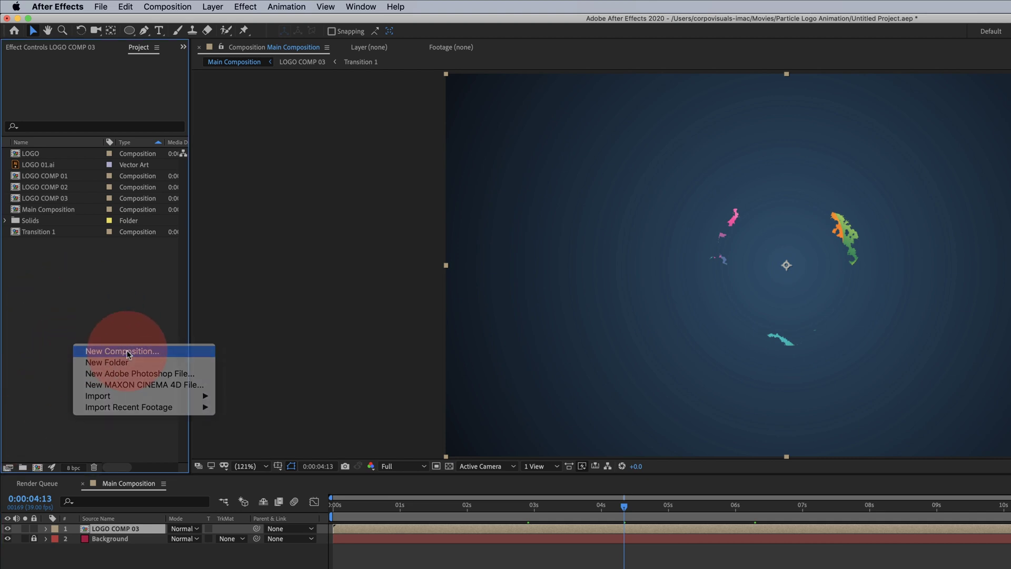
pyautogui.write('PARTICLE')
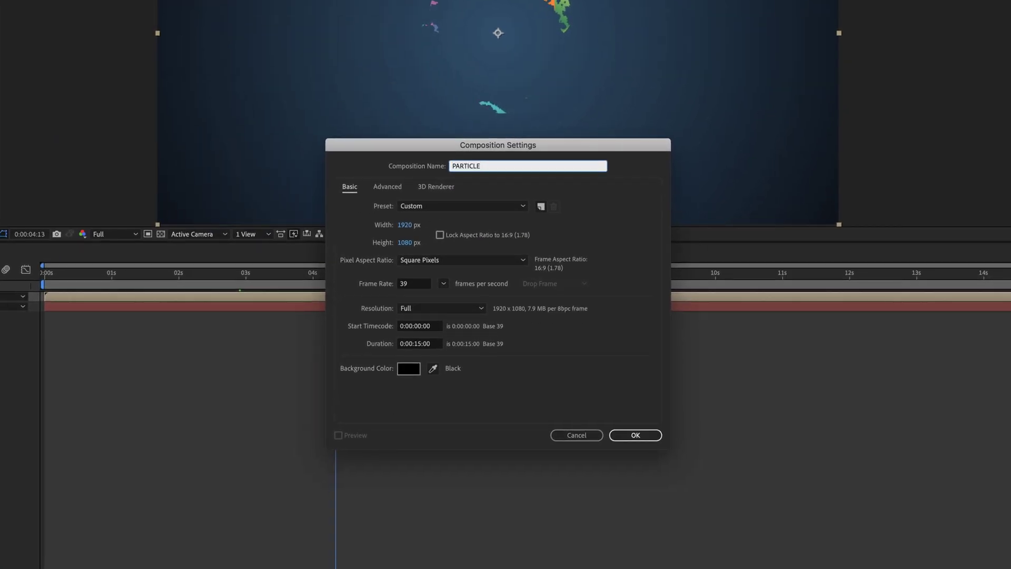
pyautogui.click(634, 435)
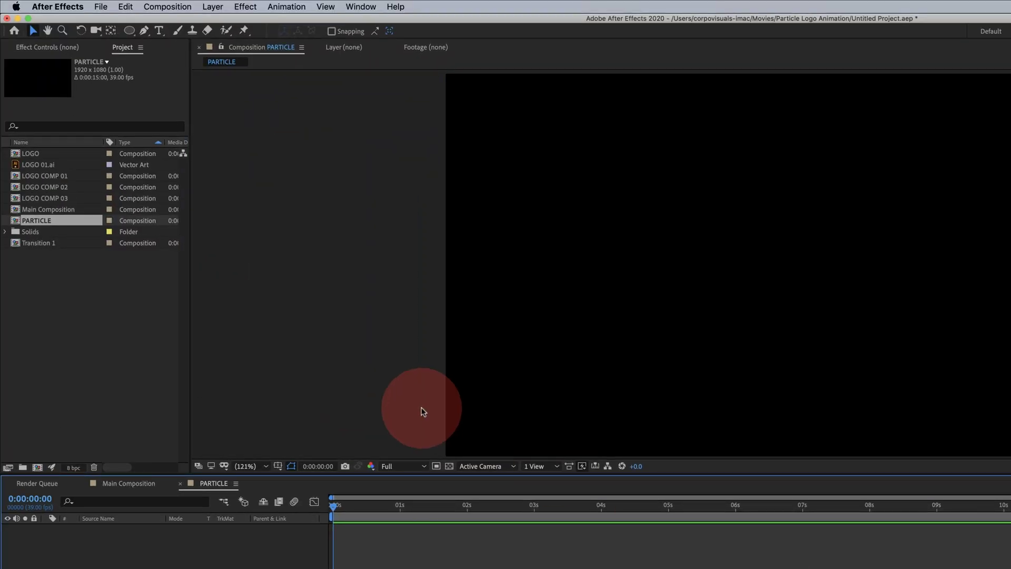
# Add LOGO COMP 03 to the PARTICLE timeline and switch off its visibility
pyautogui.click(64, 256)
pyautogui.moveTo(44, 200); pyautogui.dragTo(277, 502)
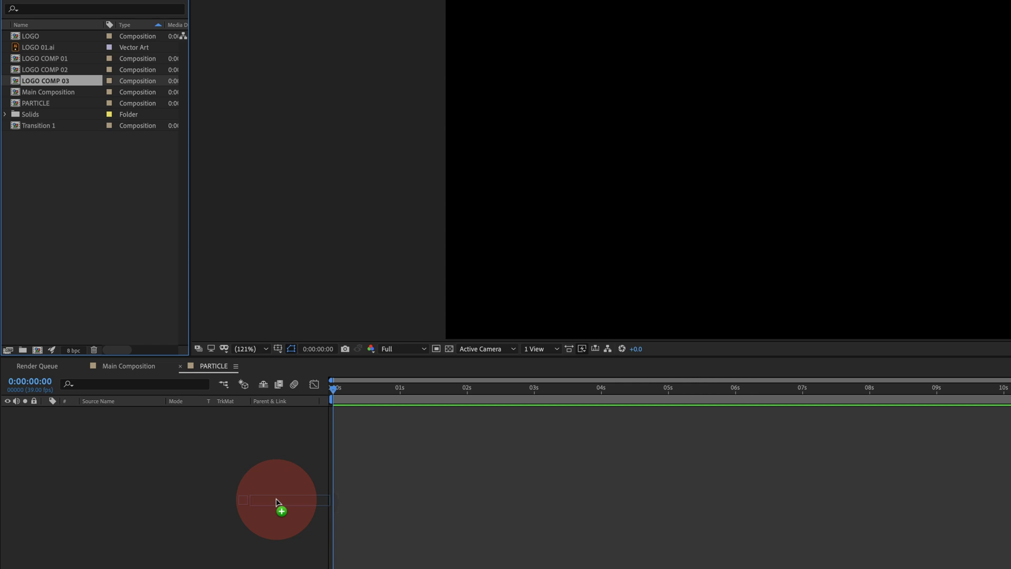
pyautogui.click(536, 387)
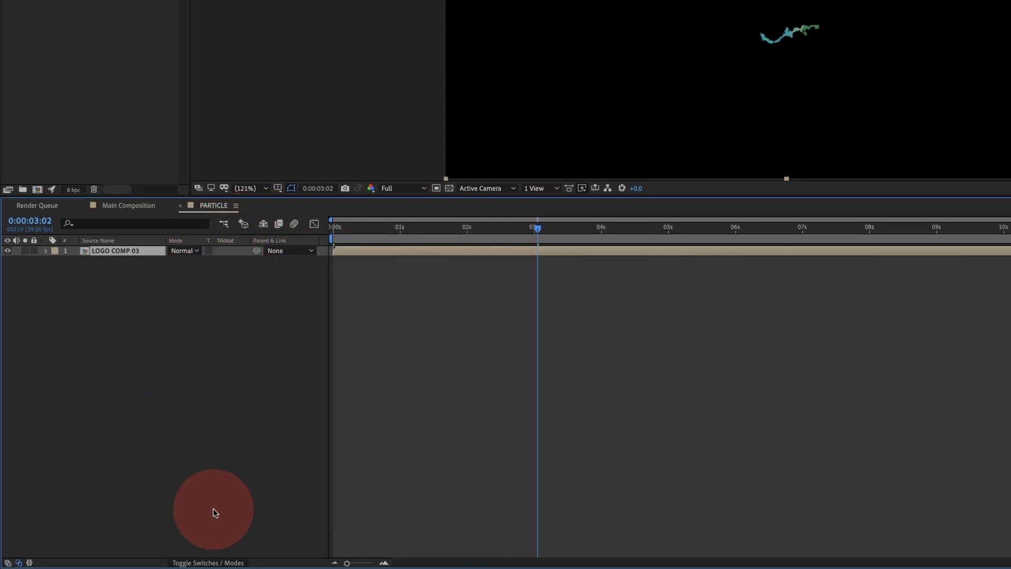
pyautogui.click(210, 564)
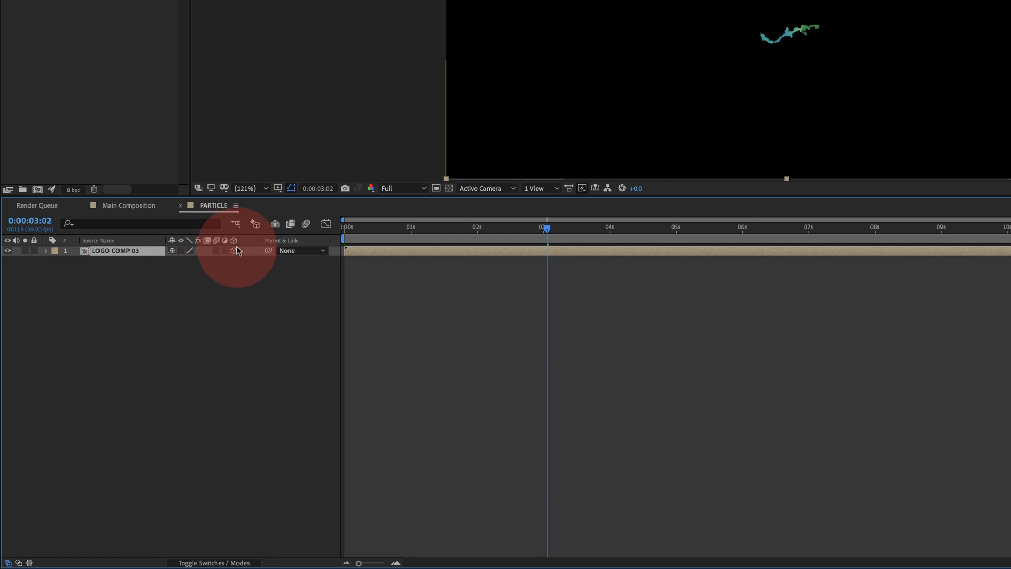
pyautogui.click(7, 252)
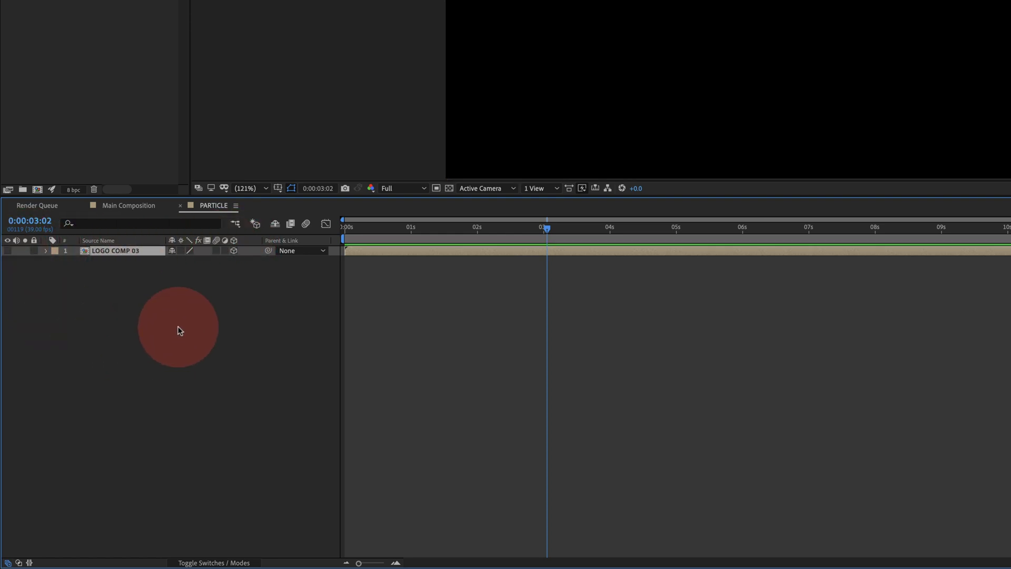
# Add a new solid layer named Particle
pyautogui.rightClick(140, 324)
pyautogui.moveTo(158, 330)
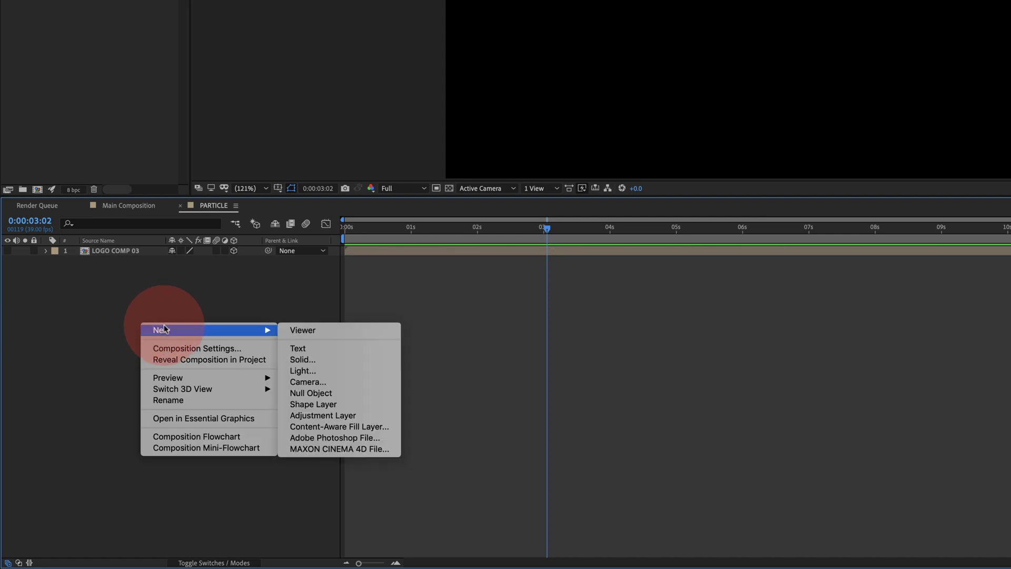
pyautogui.click(315, 359)
pyautogui.write('Particles')
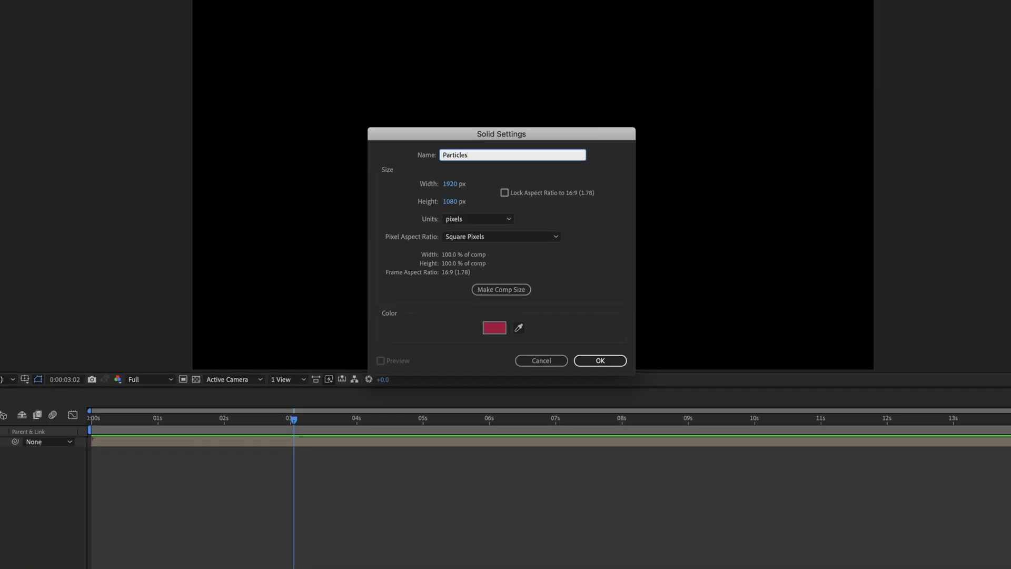
pyautogui.press('Return')
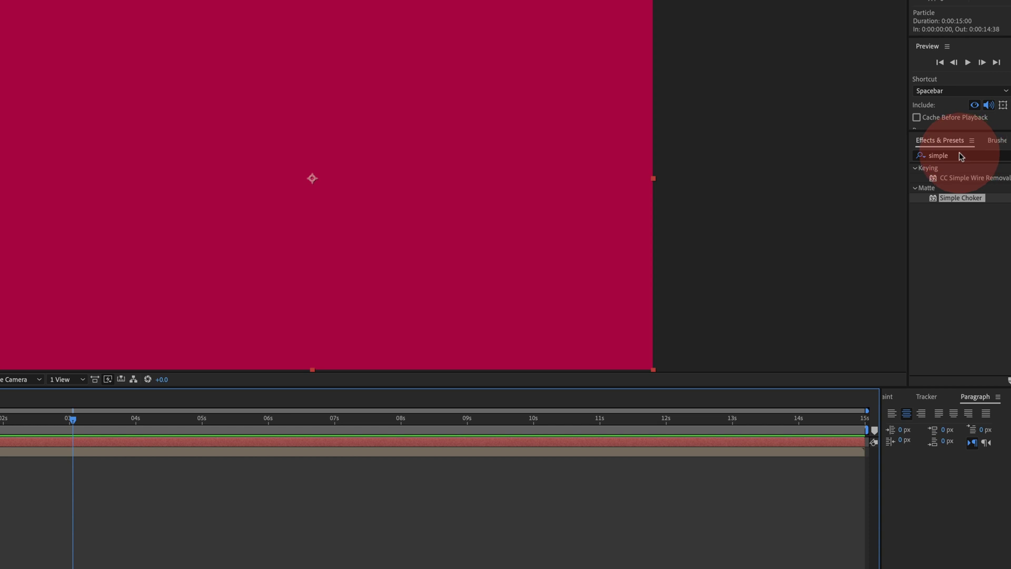
# Apply the Particular effect to the Particle solid
pyautogui.doubleClick(961, 156)
pyautogui.press('BackSpace')
pyautogui.write('partic')
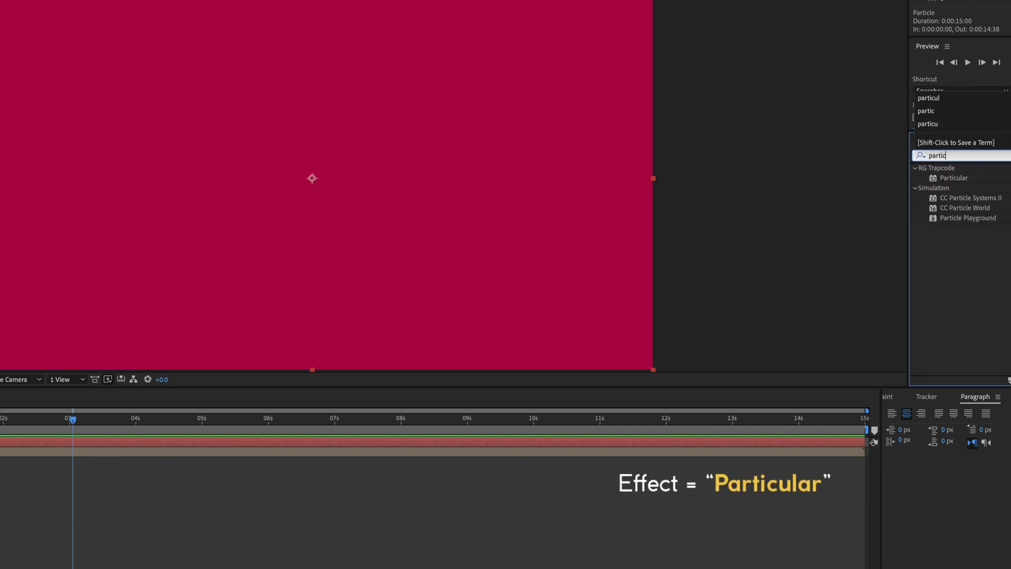
pyautogui.write('ular')
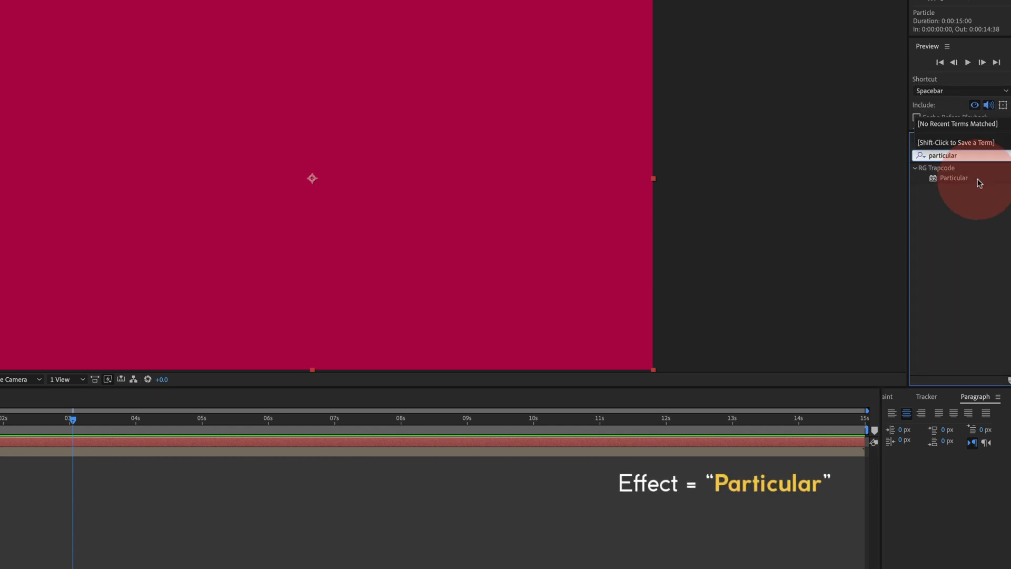
pyautogui.click(950, 178)
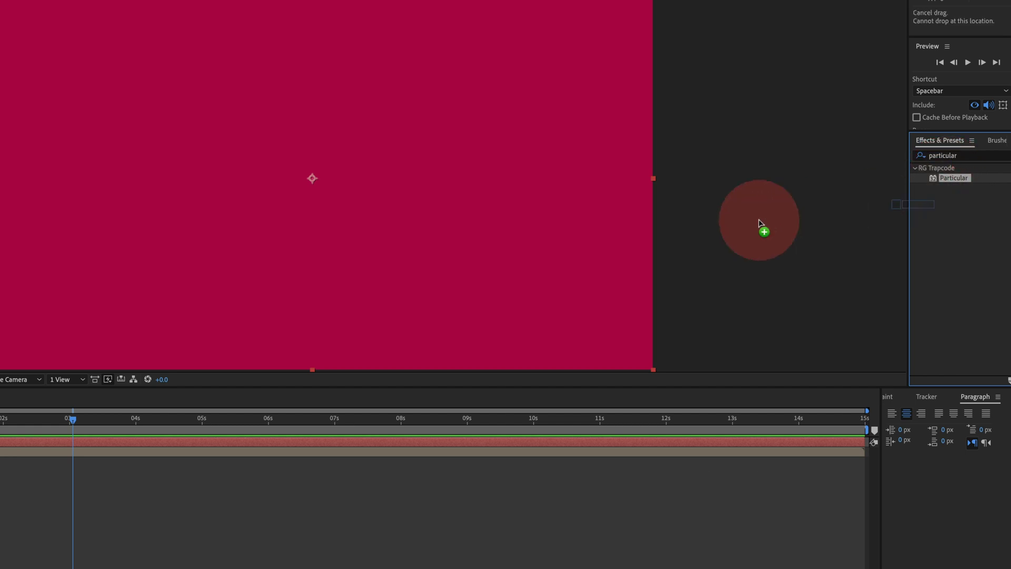
pyautogui.moveTo(950, 178); pyautogui.dragTo(428, 241)
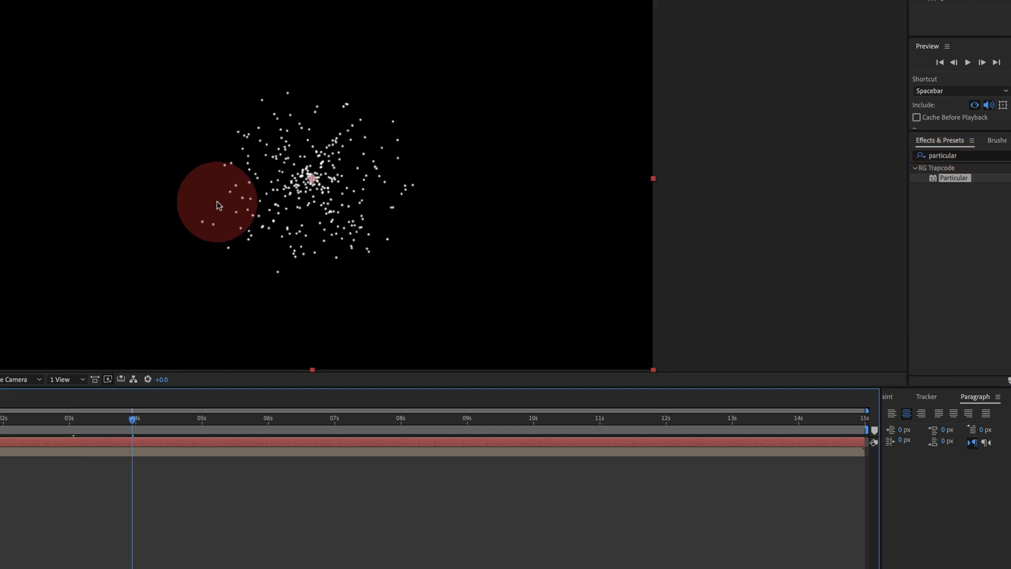
# Centre the particle cloud and set Particular's emitter type to Layer
pyautogui.scroll(2, 231, 199)
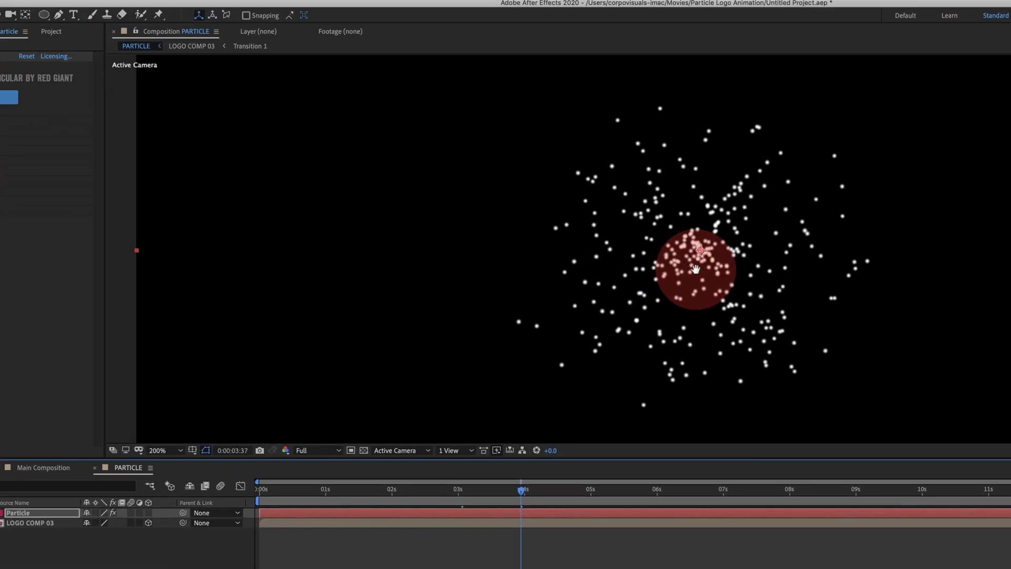
pyautogui.moveTo(695, 269); pyautogui.dragTo(412, 265)
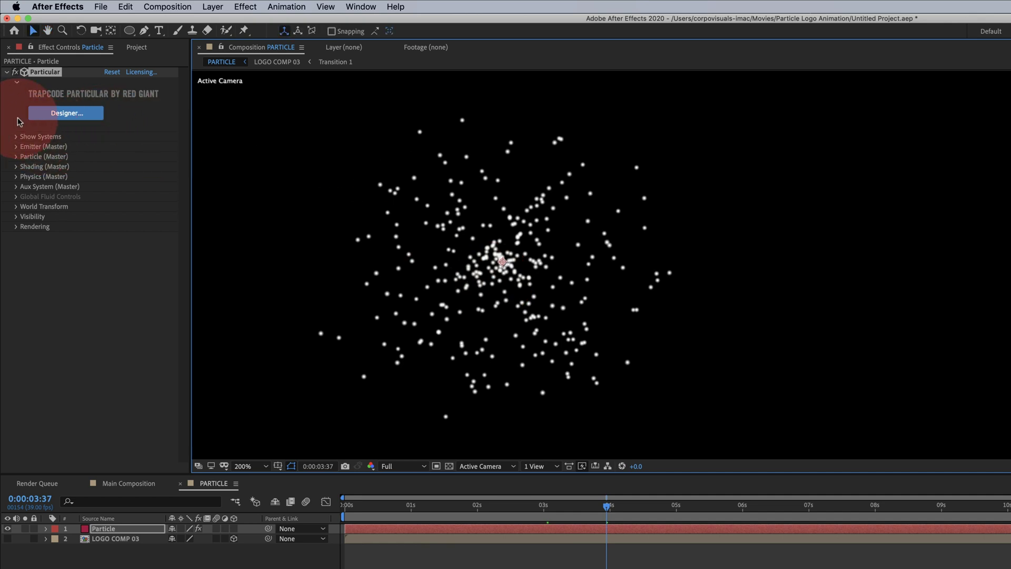
pyautogui.click(16, 147)
pyautogui.click(138, 176)
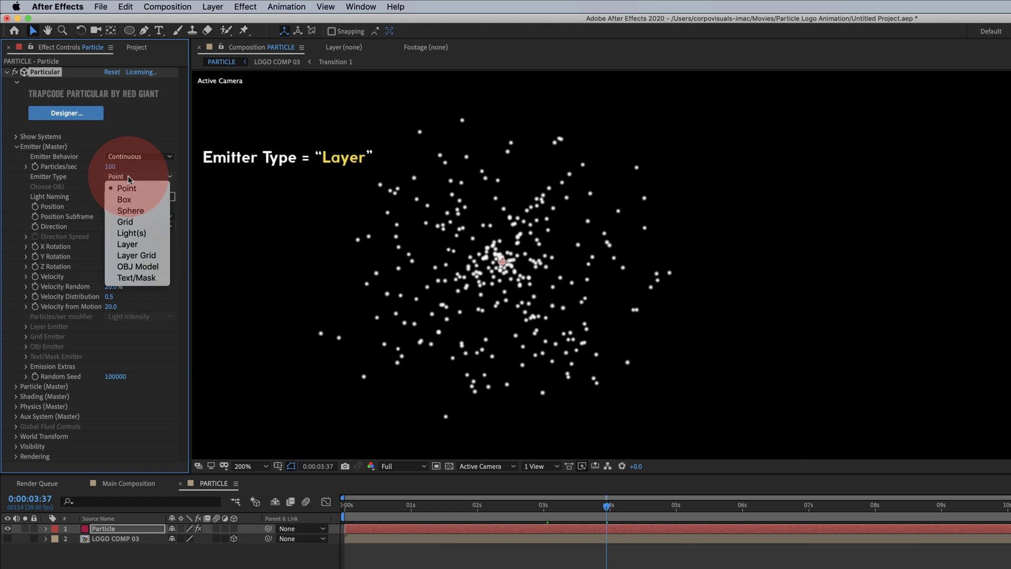
pyautogui.click(128, 243)
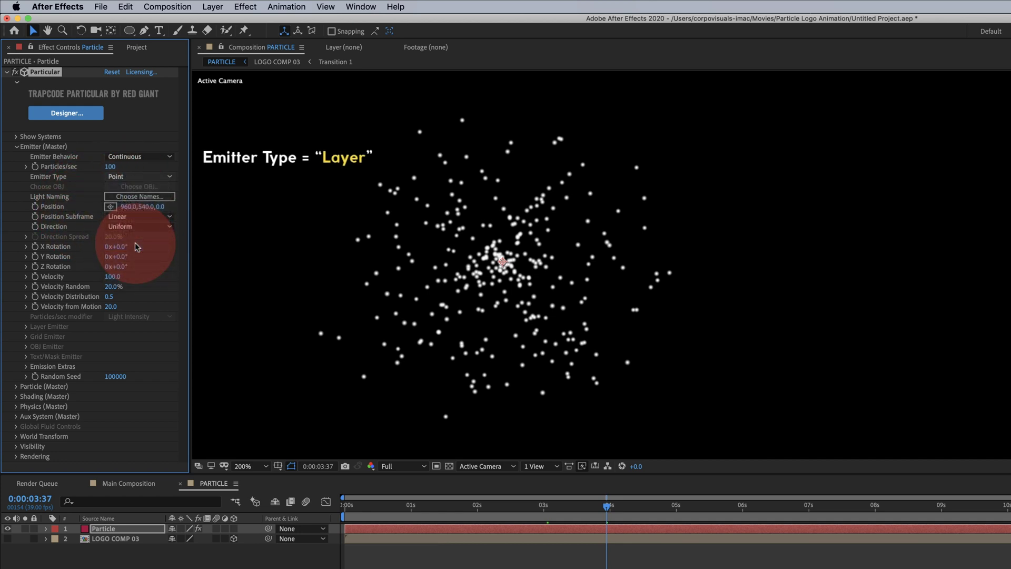
# Set Particles/sec to 50000, with Velocity and Velocity Random both at 0
pyautogui.click(111, 166)
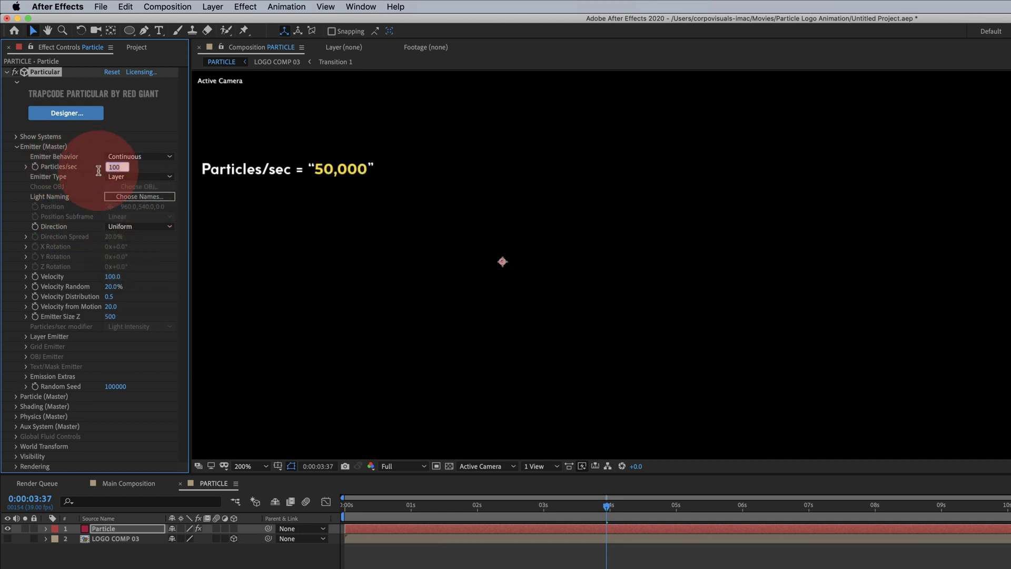
pyautogui.write('50000')
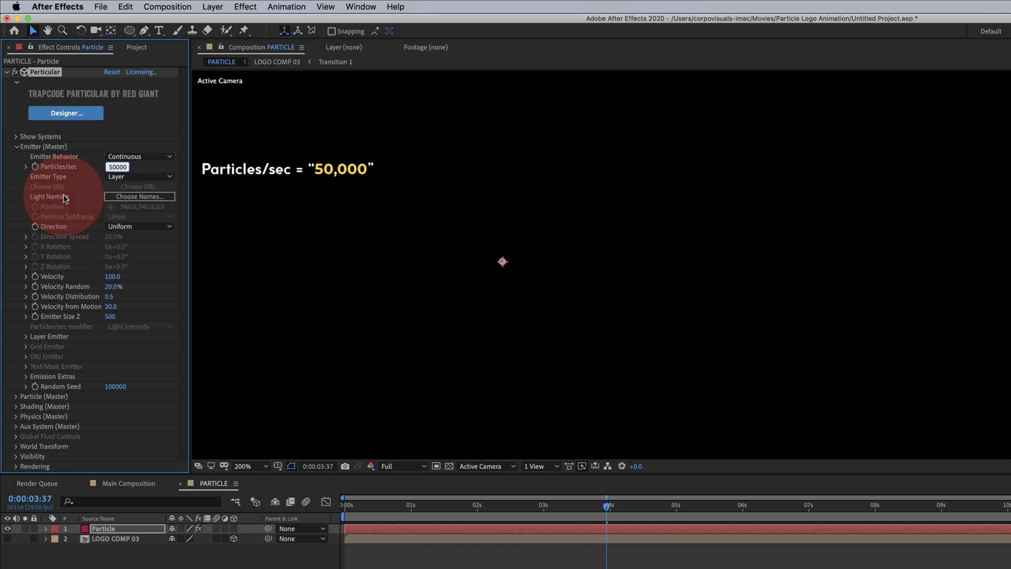
pyautogui.click(11, 177)
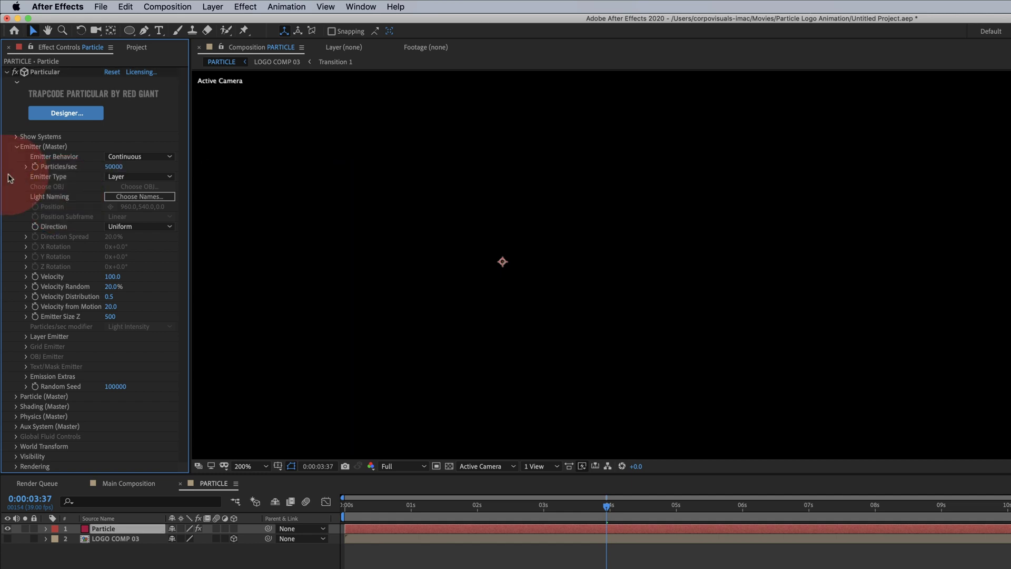
pyautogui.click(112, 276)
pyautogui.write('0')
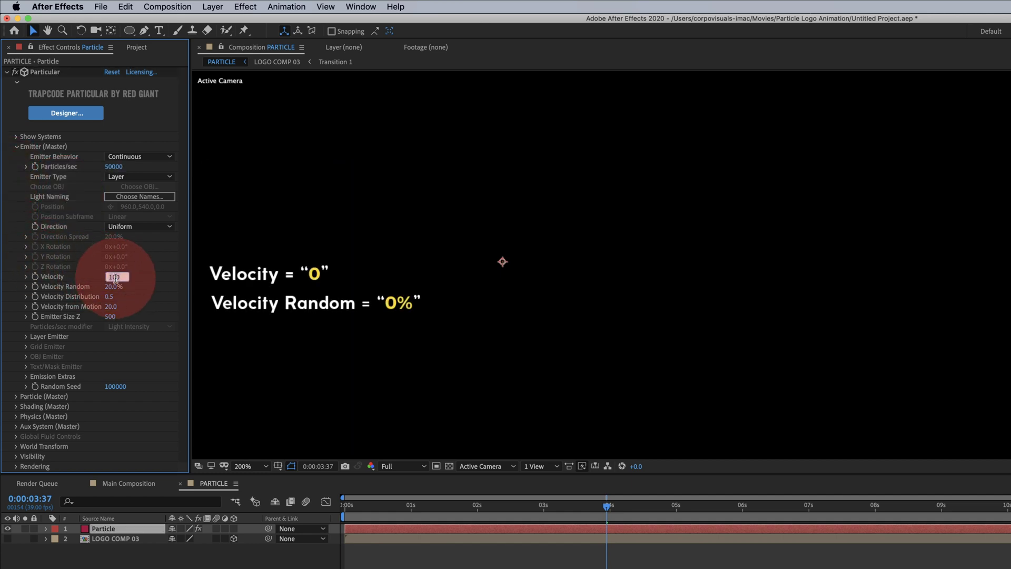
pyautogui.click(114, 286)
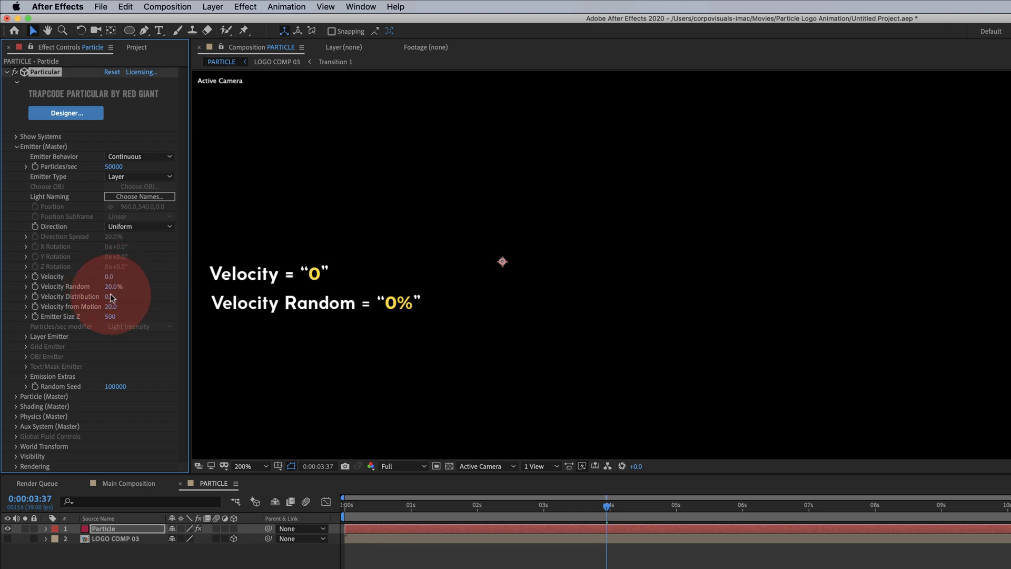
pyautogui.write('0')
pyautogui.press('Return')
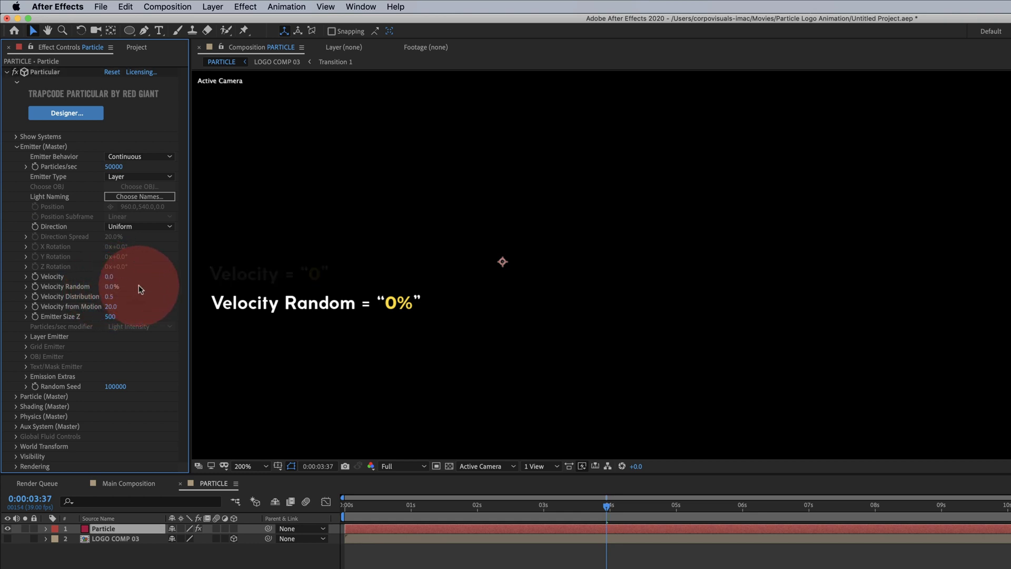
# Use LOGO COMP 03 as the layer emitter with RGB - XYZ Velocity + Col colouring
pyautogui.click(30, 343)
pyautogui.click(24, 336)
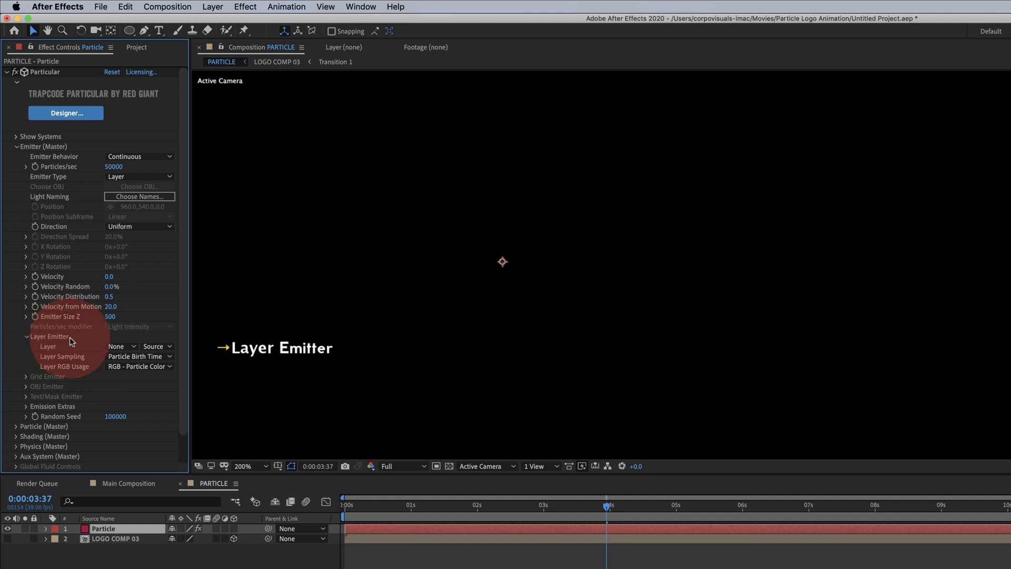
pyautogui.scroll(-1, 69, 340)
pyautogui.scroll(-1, 70, 340)
pyautogui.click(115, 317)
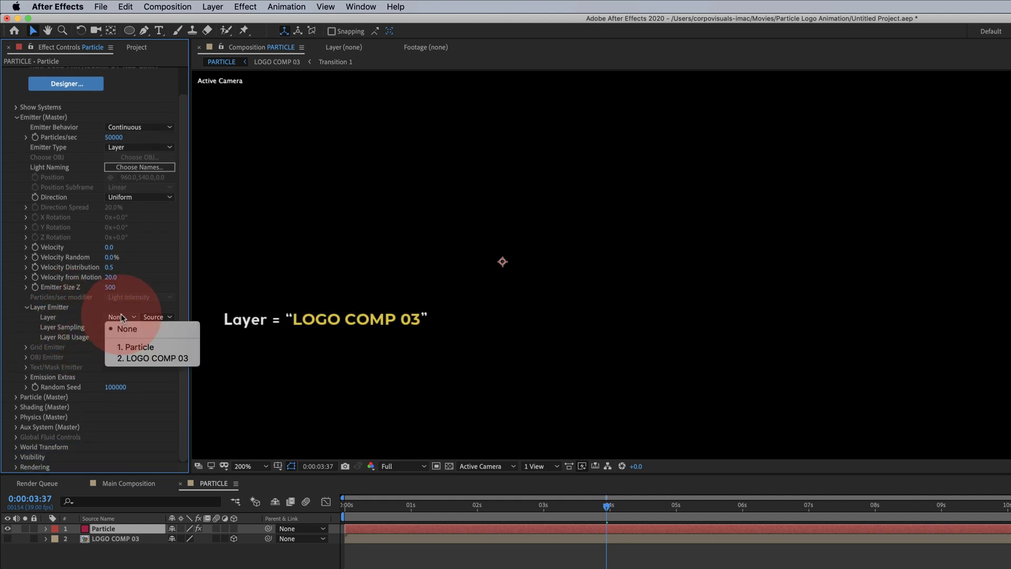
pyautogui.click(105, 532)
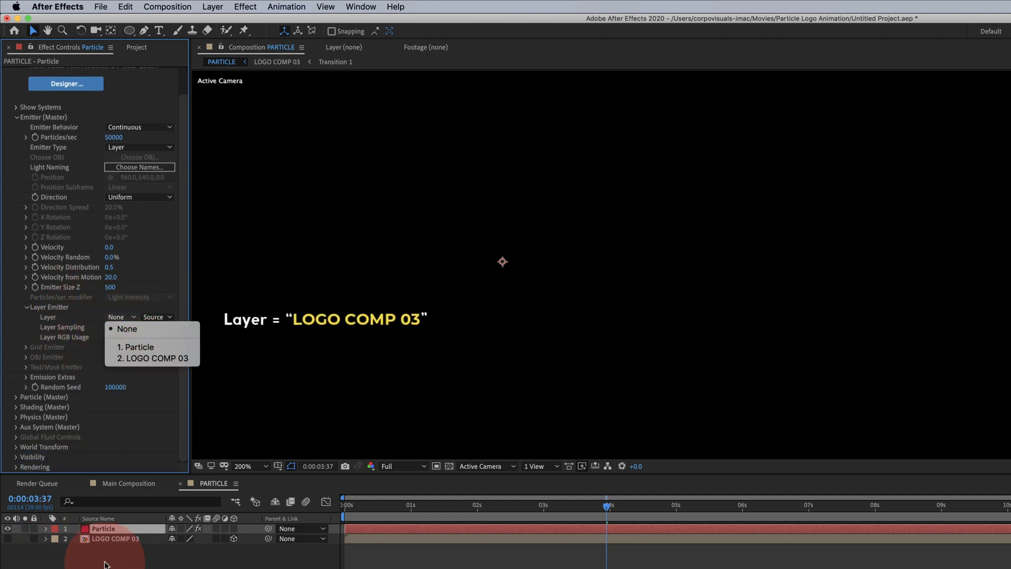
pyautogui.click(140, 359)
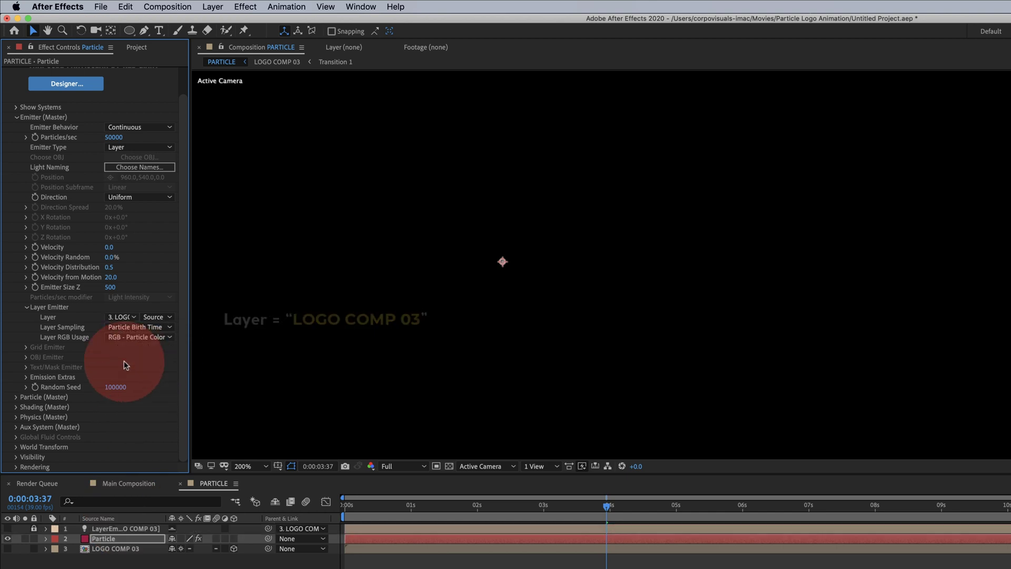
pyautogui.click(141, 337)
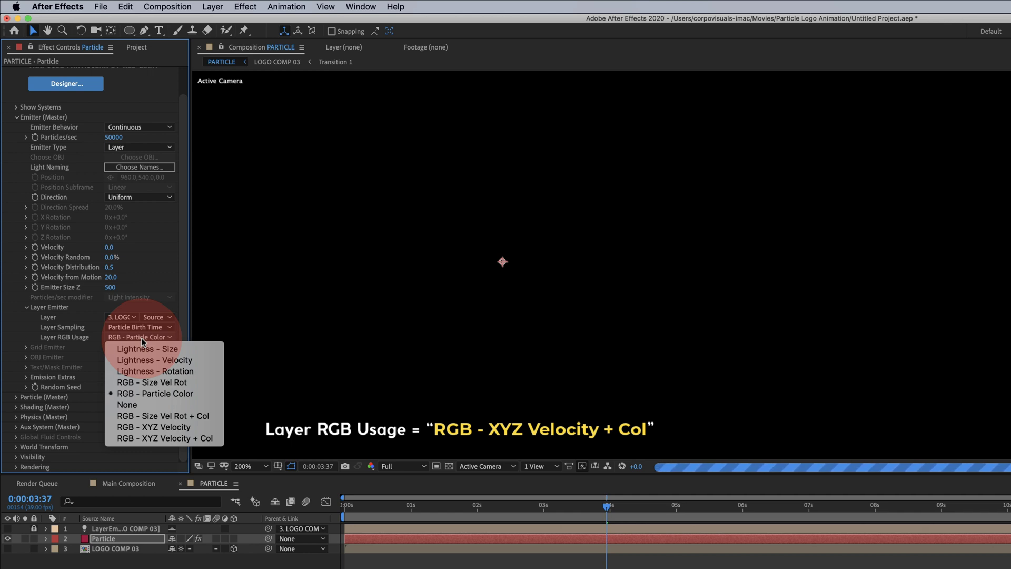
pyautogui.click(164, 440)
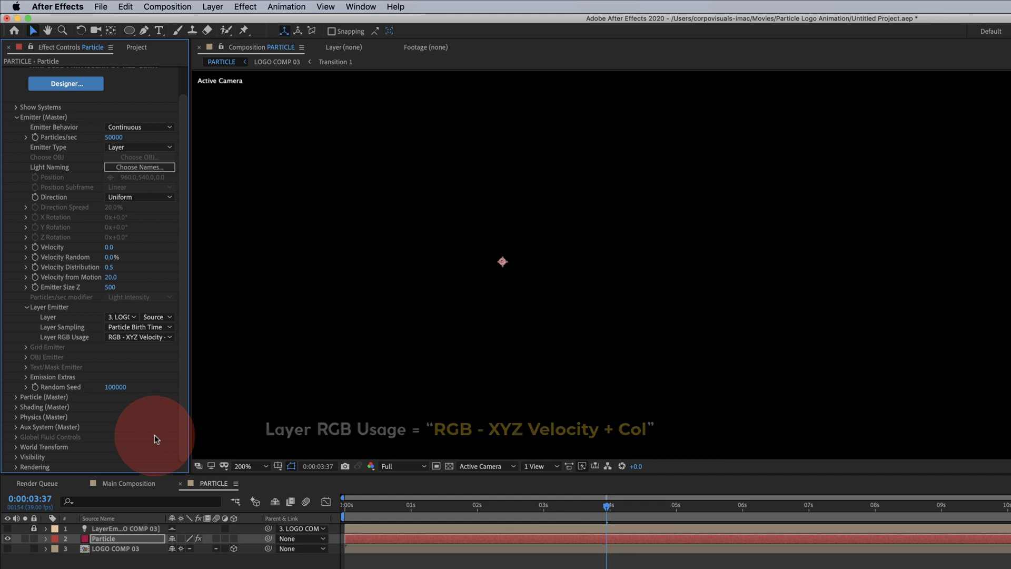
pyautogui.click(17, 118)
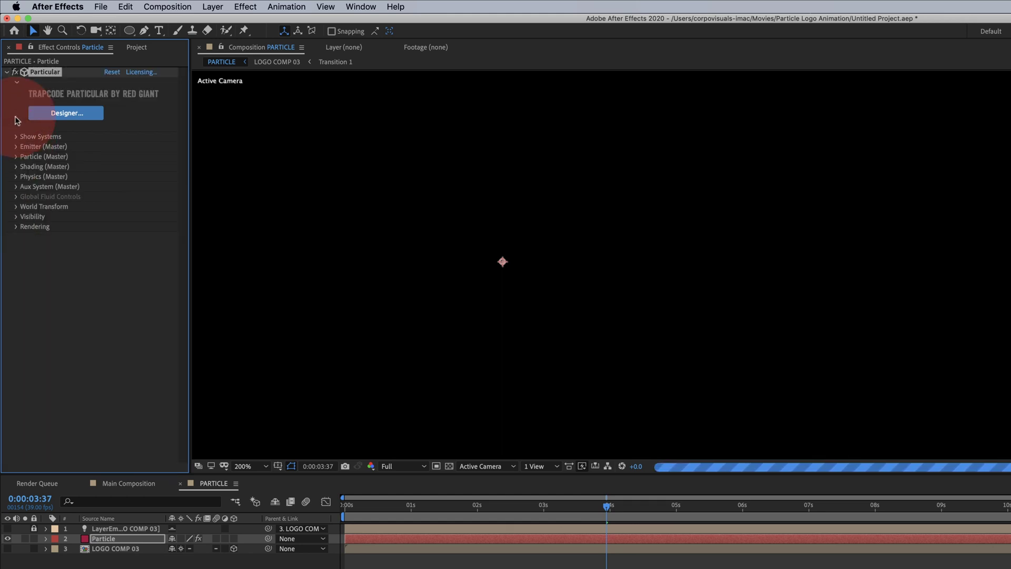
# Set particle Life to 2 seconds, Life Random to 2% and Sphere Feather to 0
pyautogui.click(16, 157)
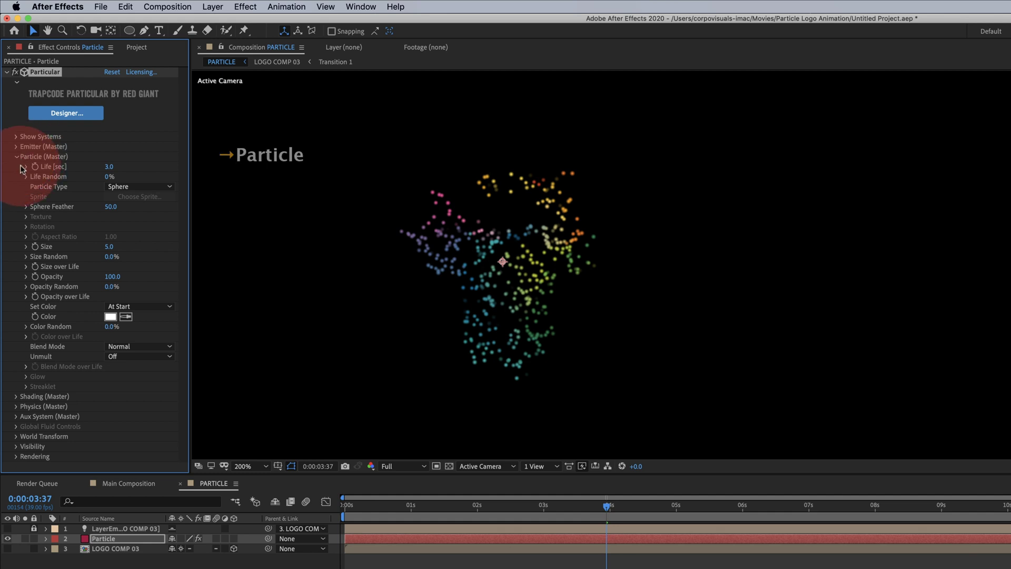
pyautogui.click(124, 168)
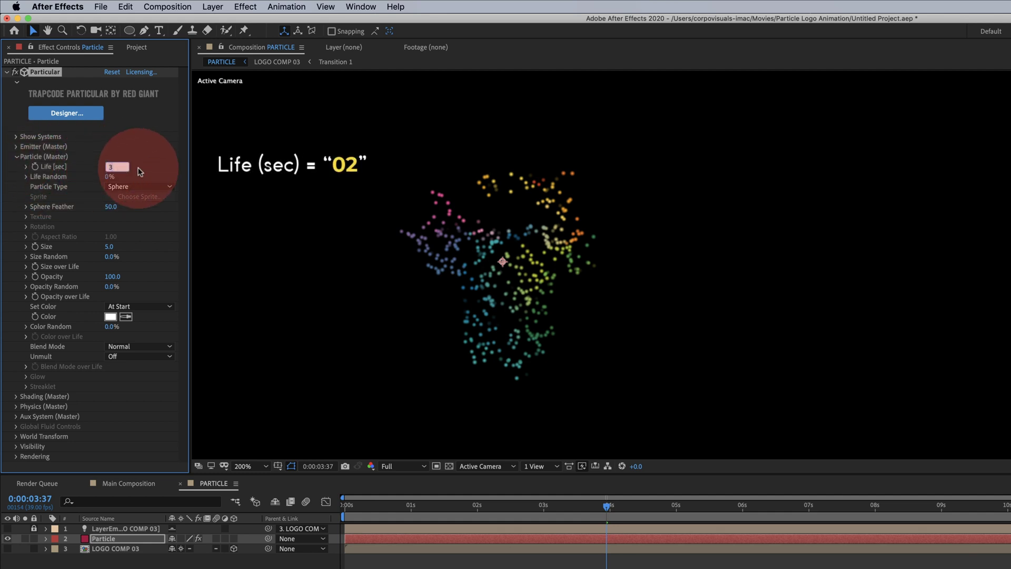
pyautogui.write('2')
pyautogui.press('Return')
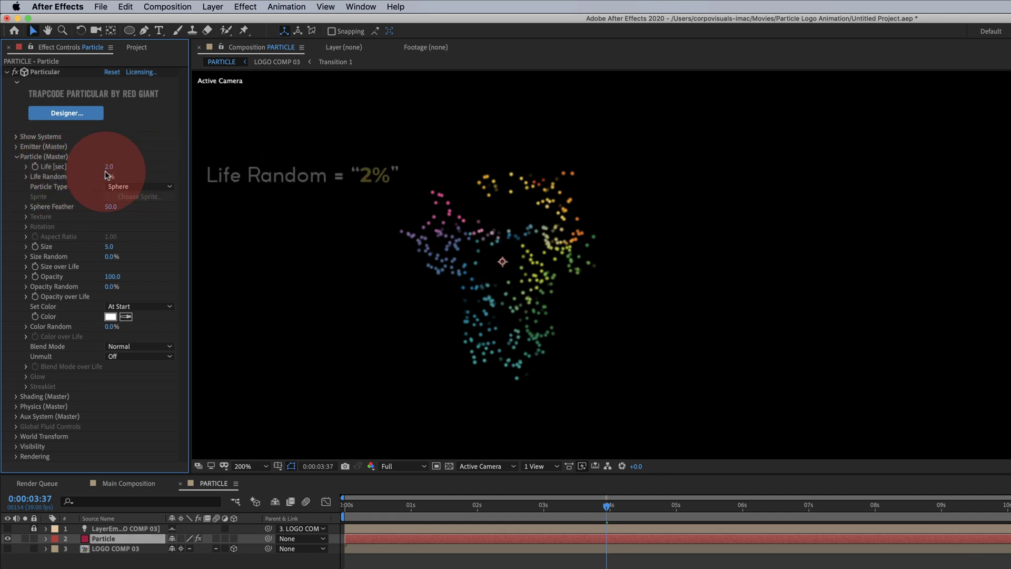
pyautogui.click(106, 173)
pyautogui.write('2')
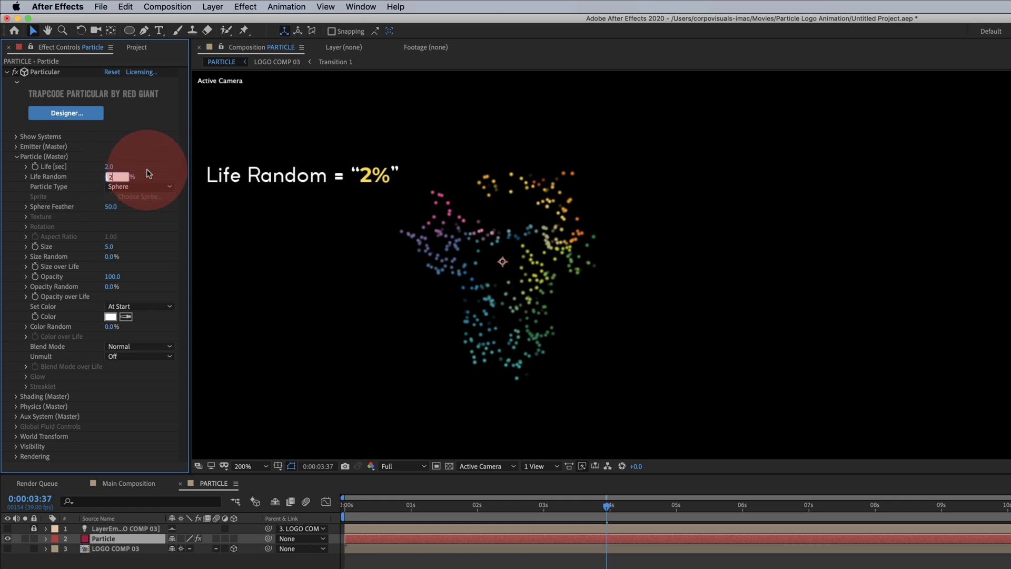
pyautogui.click(109, 206)
pyautogui.write('0')
pyautogui.press('Return')
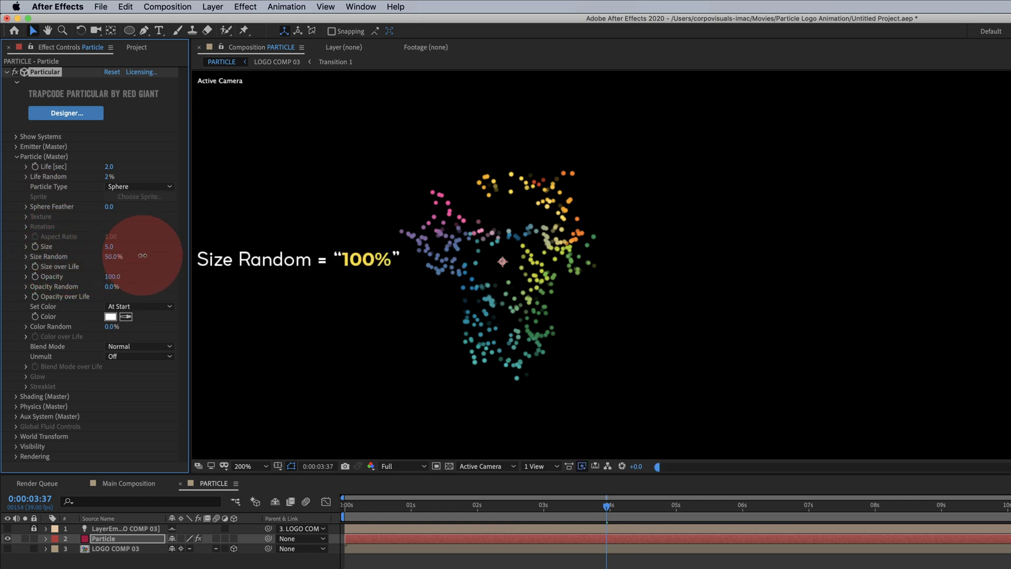
pyautogui.click(16, 157)
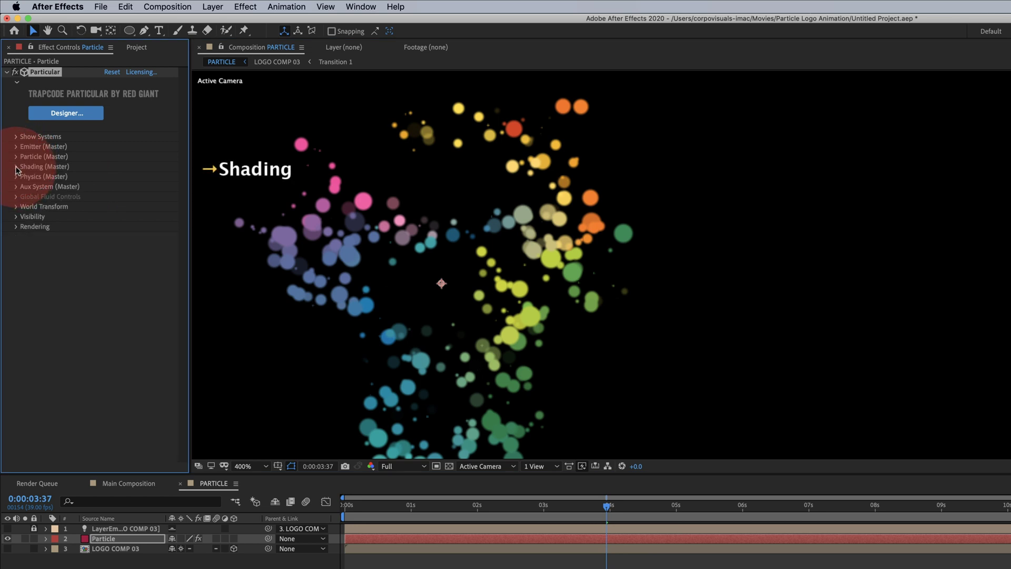
# Turn Shadowlet for Main and Shadowlet for Aux on in Shading
pyautogui.click(16, 167)
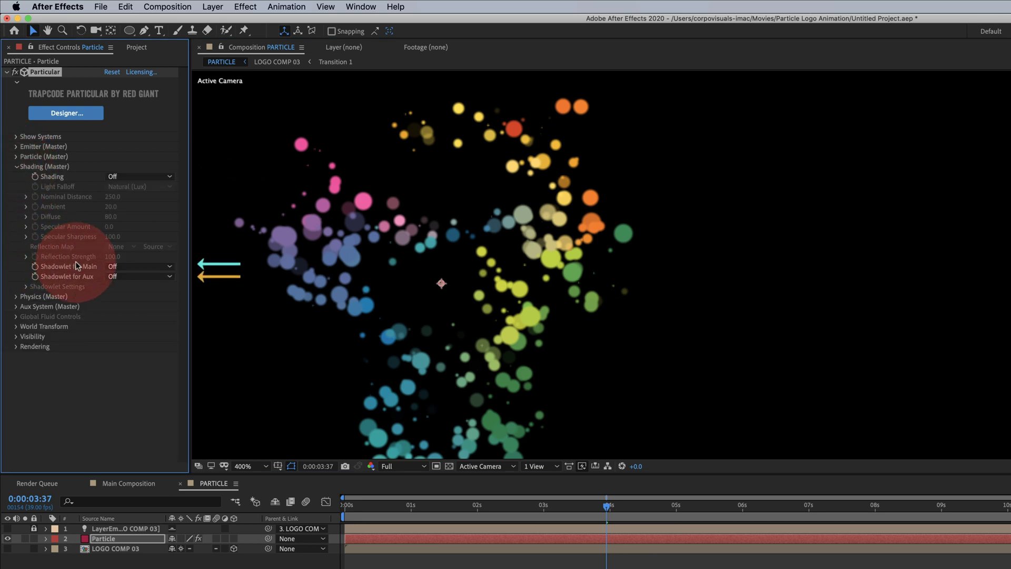
pyautogui.click(118, 266)
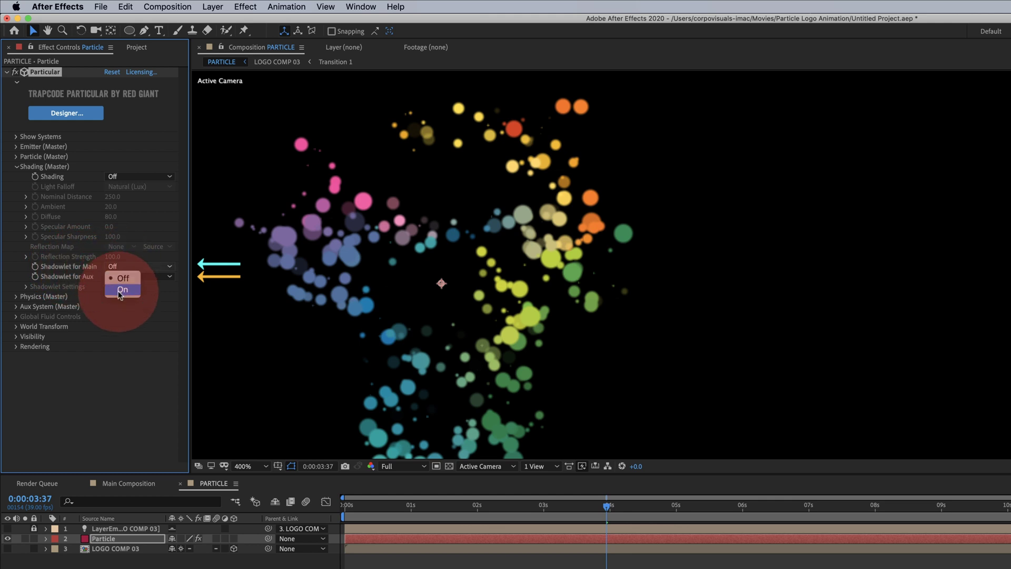
pyautogui.click(111, 290)
pyautogui.click(119, 276)
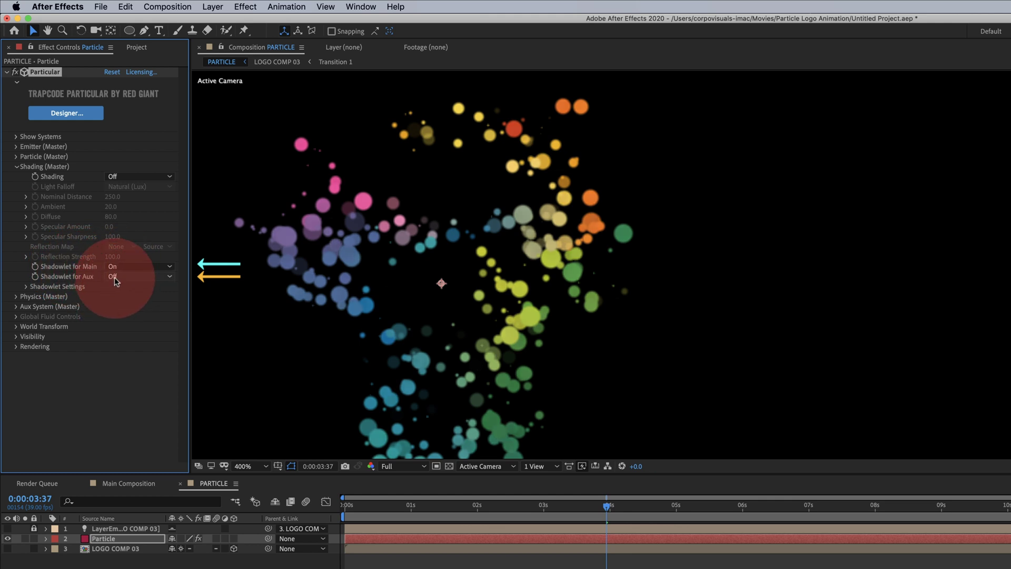
pyautogui.click(117, 290)
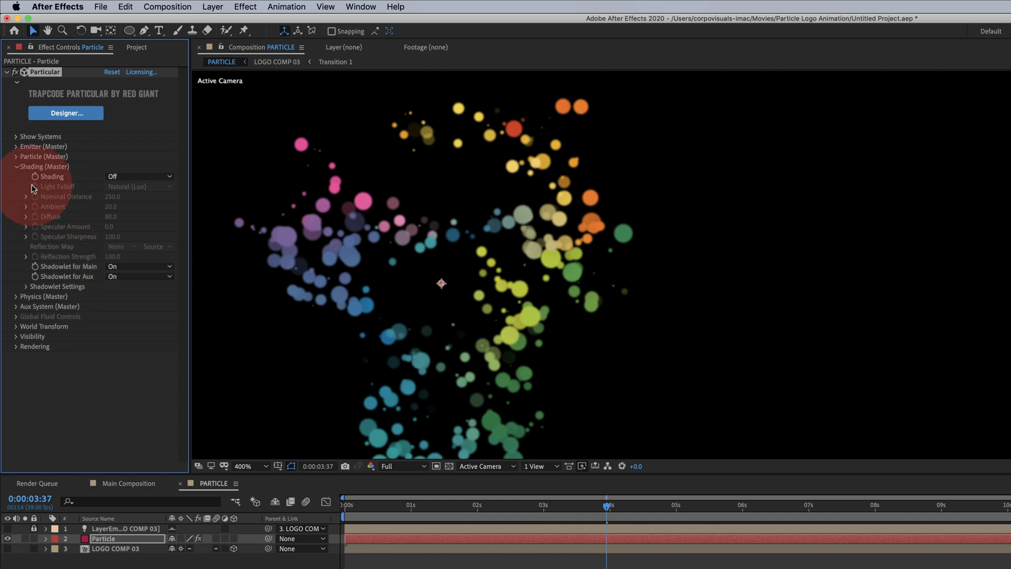
pyautogui.click(16, 167)
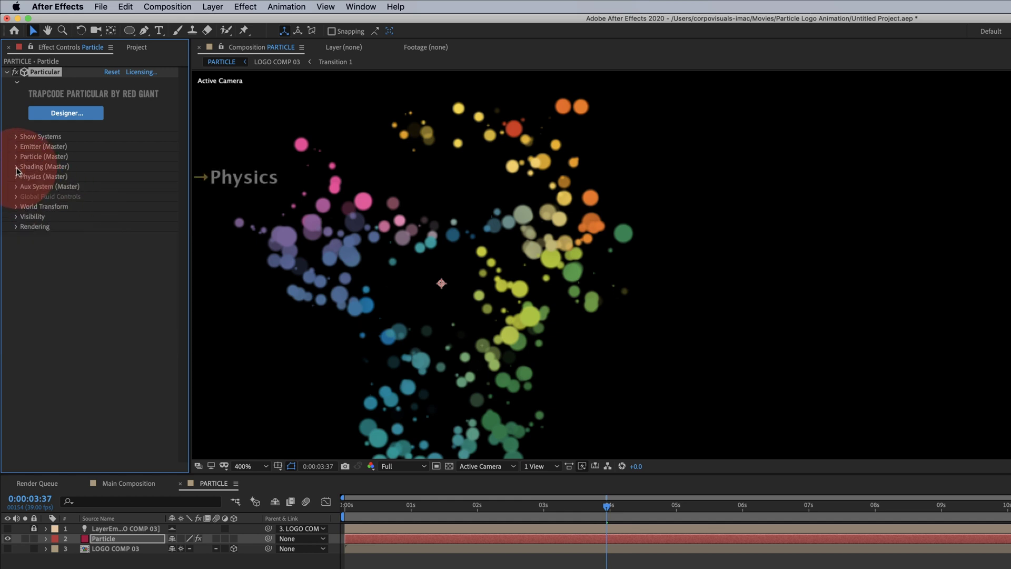
# Set the Air Turbulence Field's Affect Position to 50
pyautogui.click(16, 176)
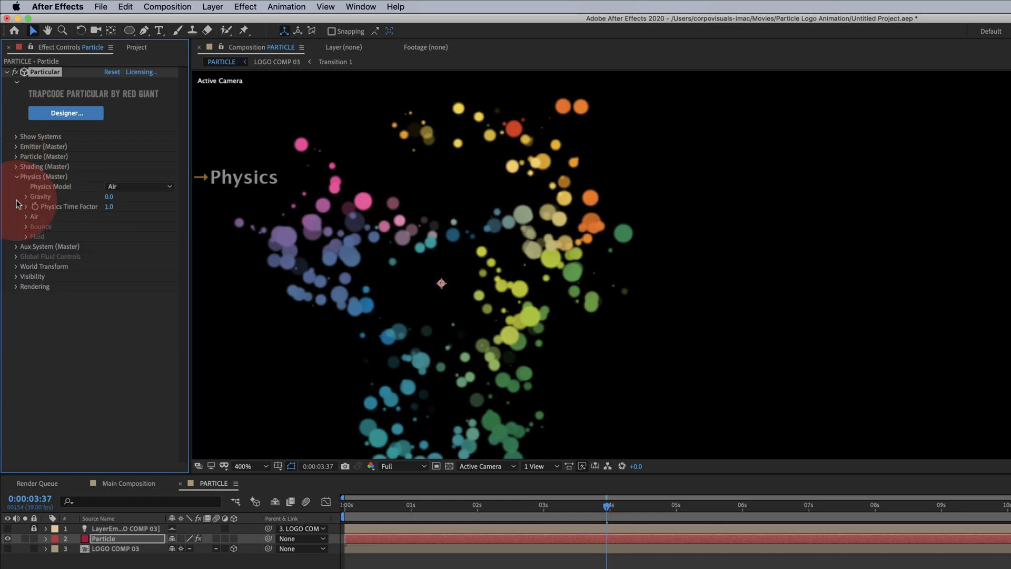
pyautogui.click(25, 217)
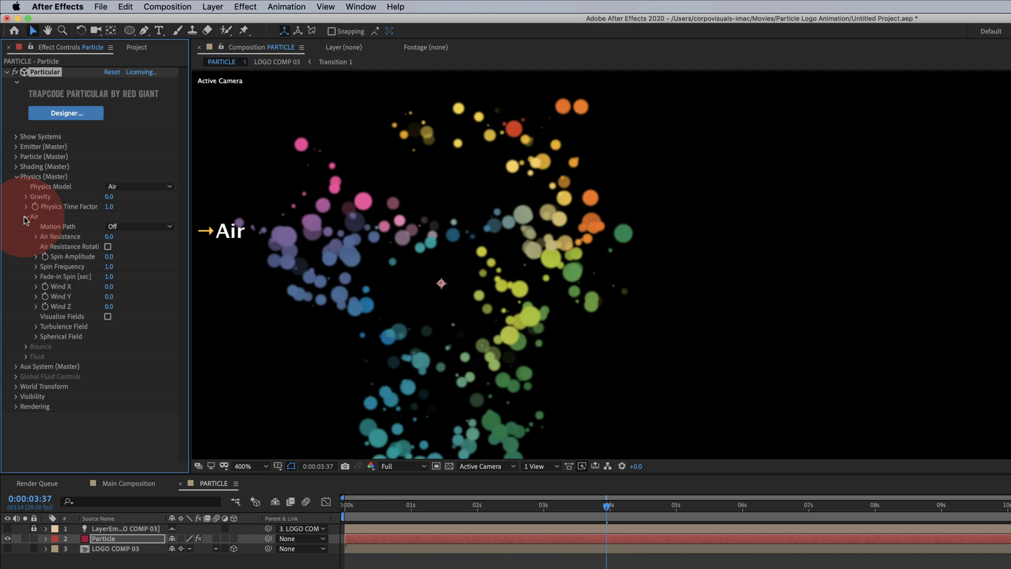
pyautogui.click(35, 327)
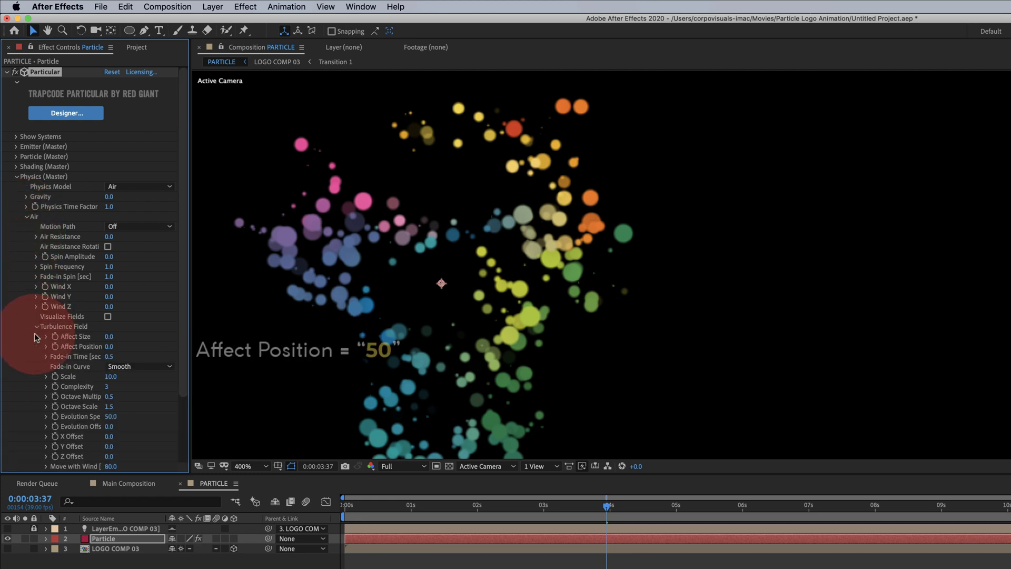
pyautogui.click(108, 346)
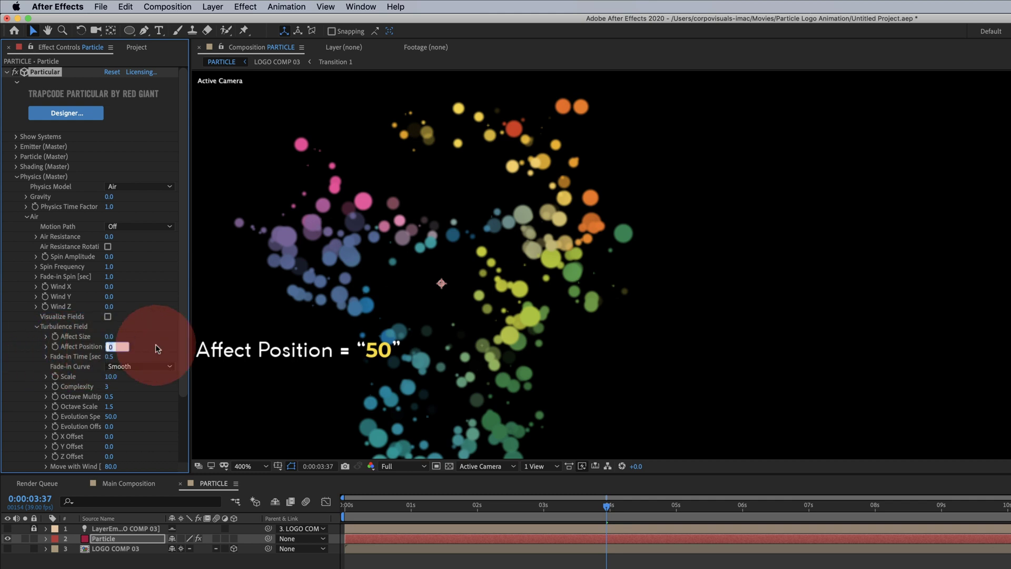
pyautogui.write('50')
pyautogui.press('Return')
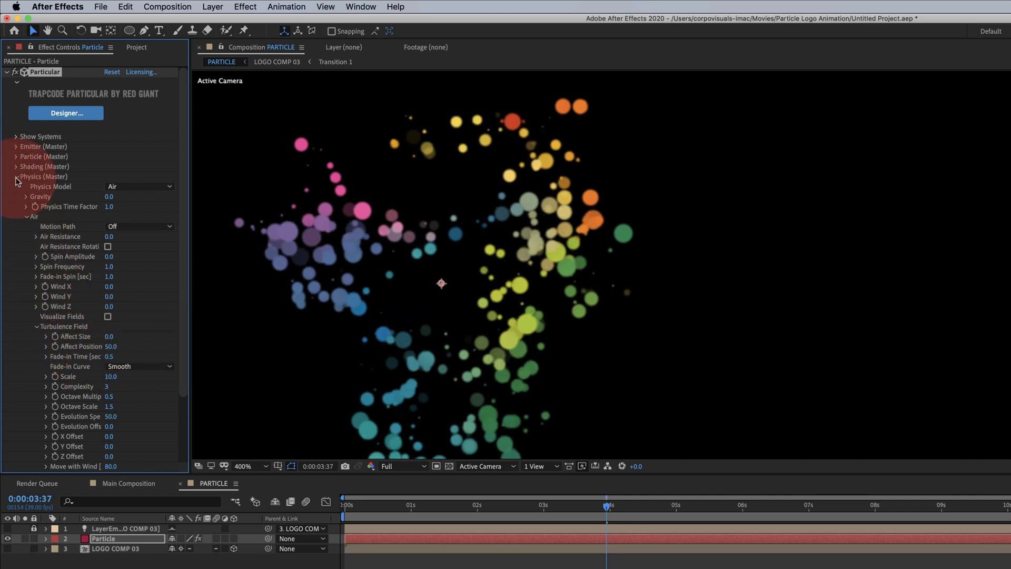
# Set the Aux System emission mode to Continuously
pyautogui.click(17, 177)
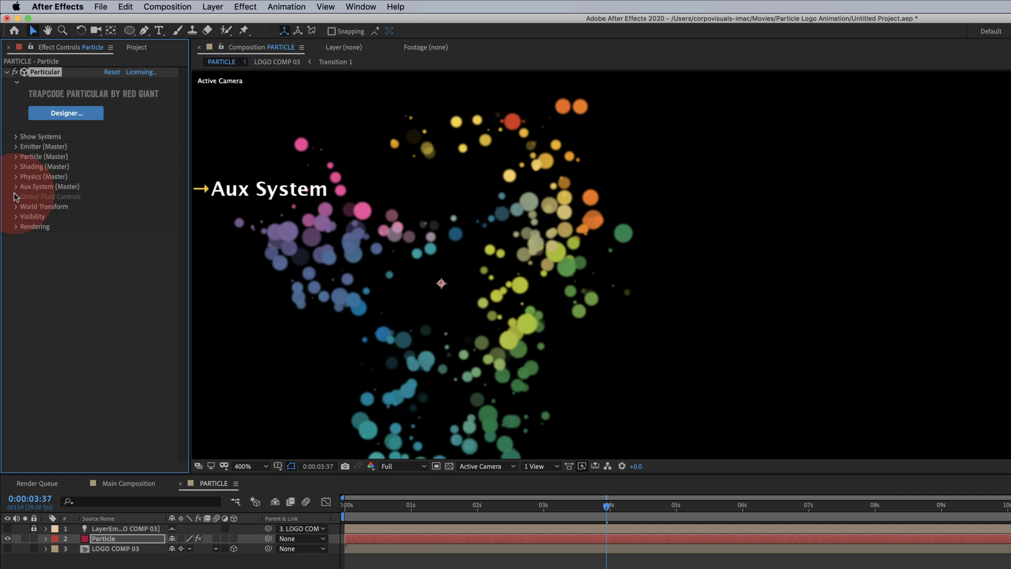
pyautogui.click(16, 187)
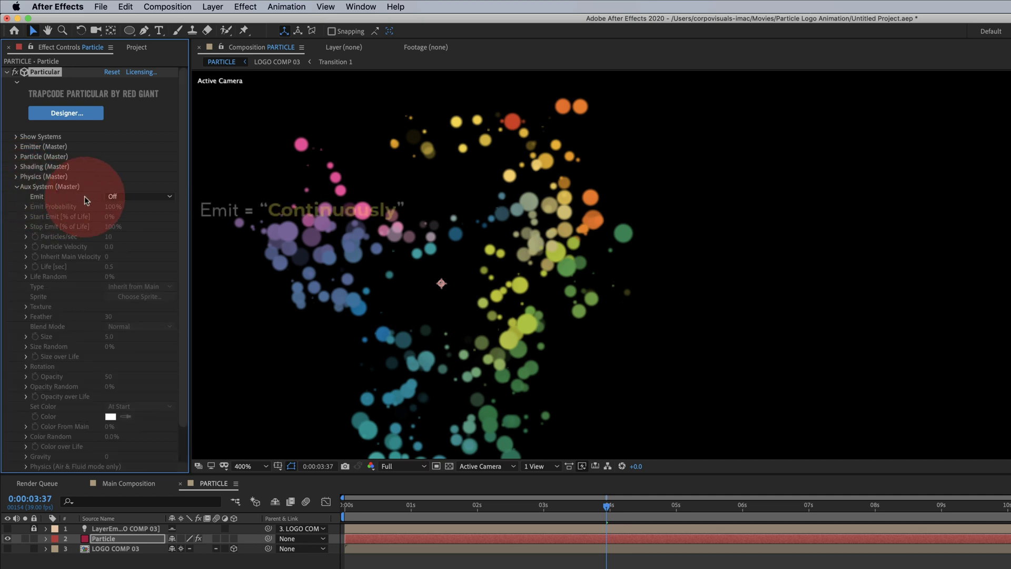
pyautogui.click(119, 197)
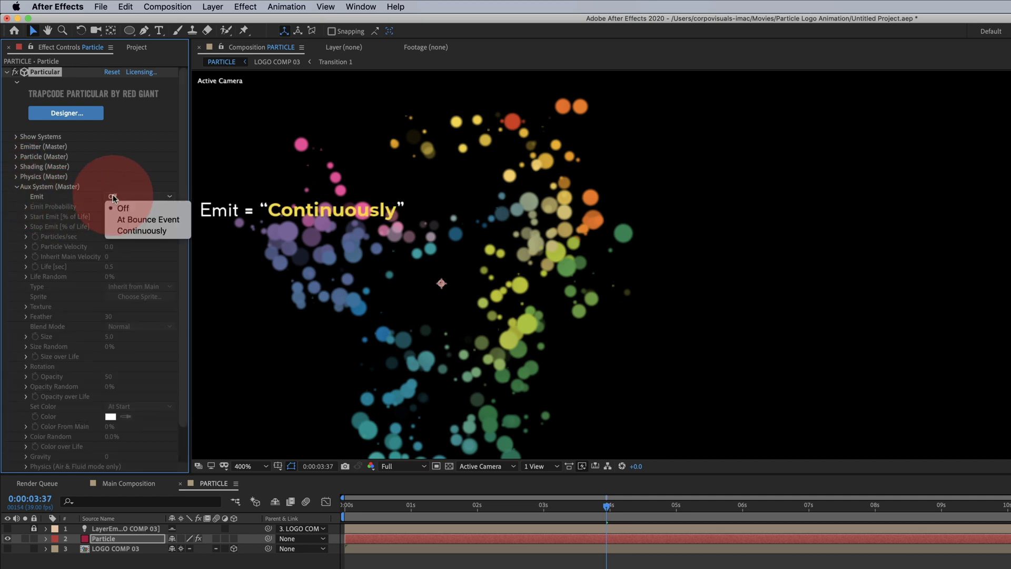
pyautogui.click(141, 233)
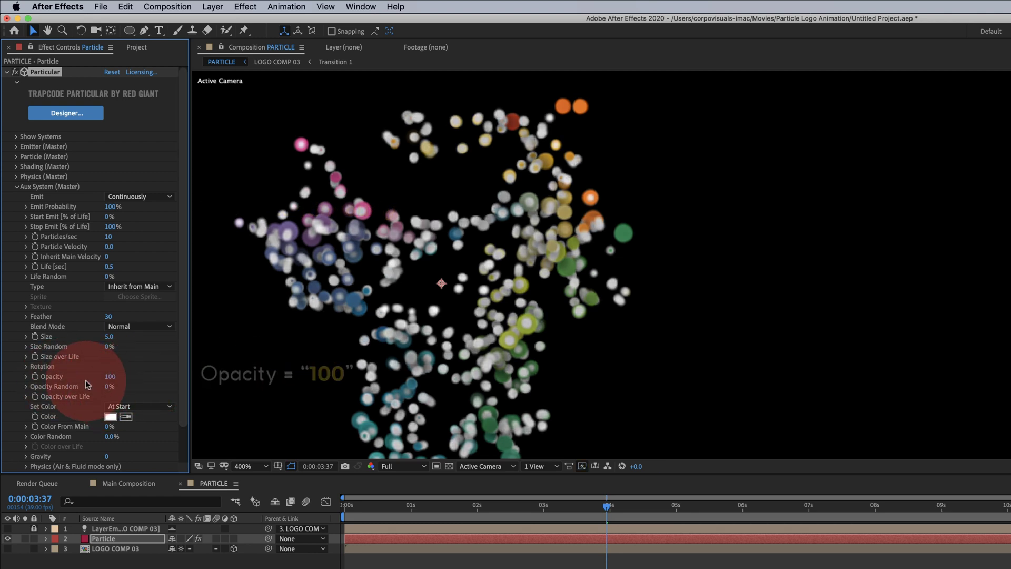
# Raise aux Opacity Random to 100%, take full Color From Main, and lower the aux feather
pyautogui.moveTo(107, 387); pyautogui.dragTo(179, 392)
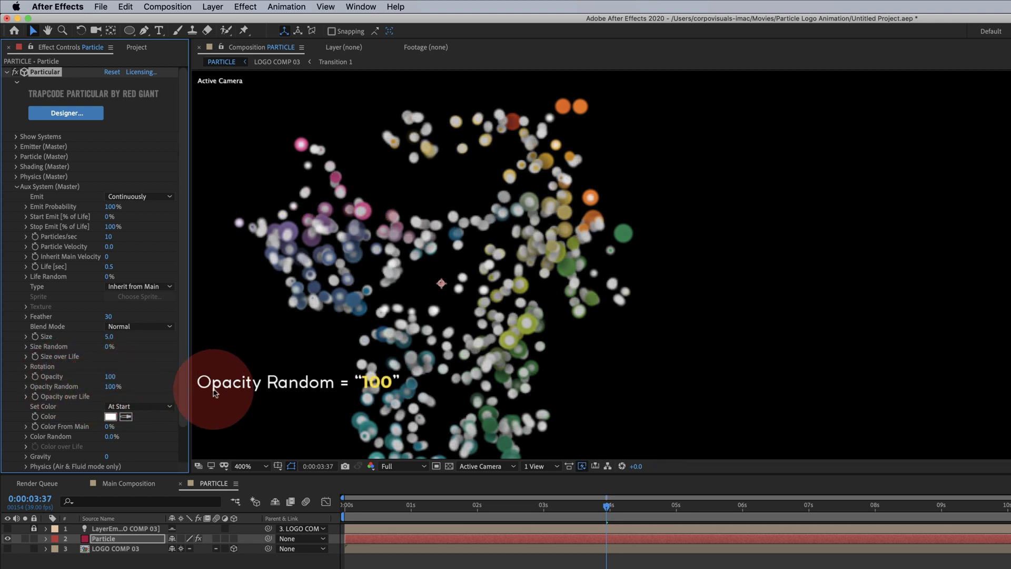
pyautogui.click(104, 429)
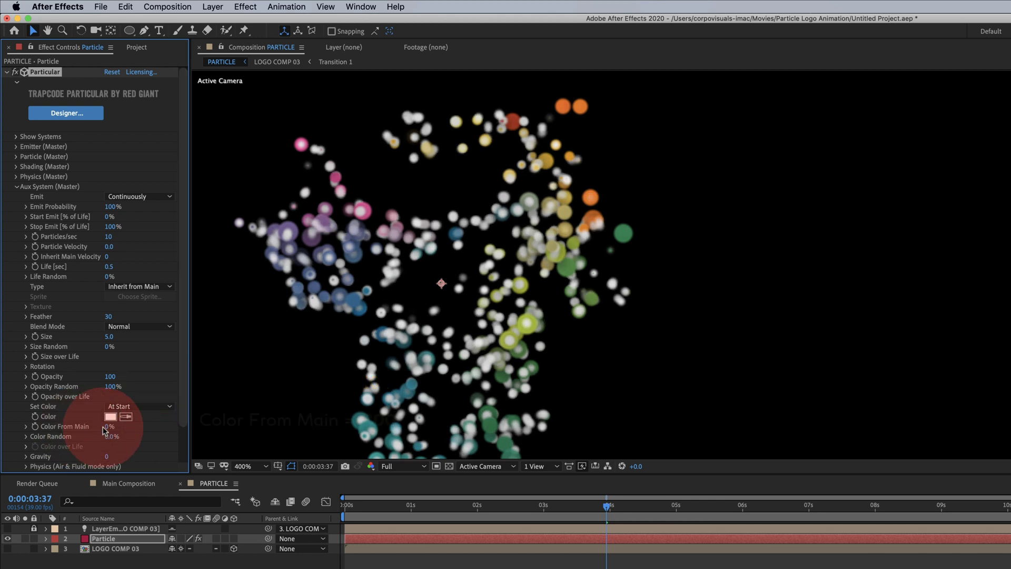
pyautogui.moveTo(108, 427); pyautogui.dragTo(32, 411)
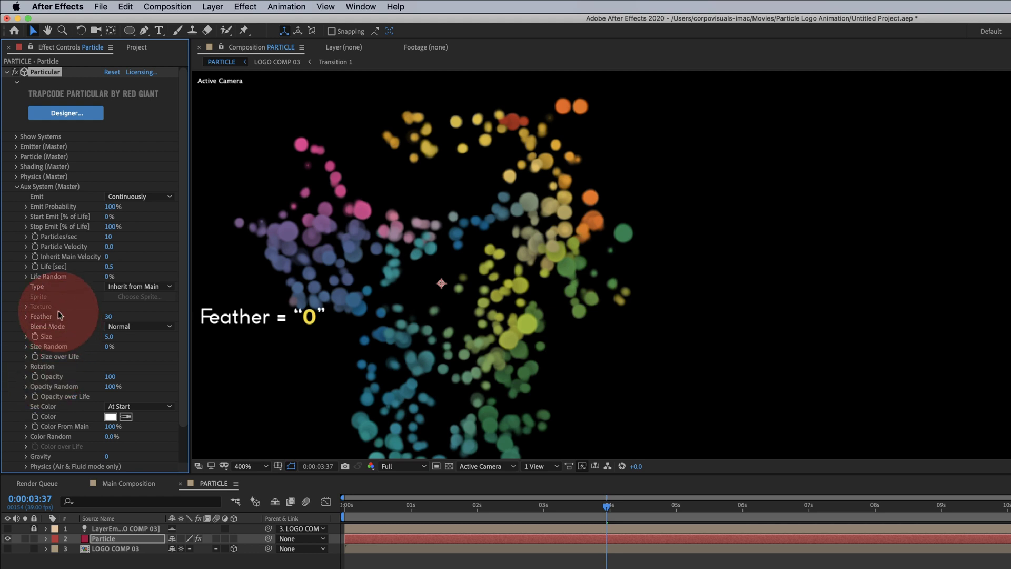
pyautogui.click(106, 316)
pyautogui.moveTo(105, 317); pyautogui.dragTo(13, 316)
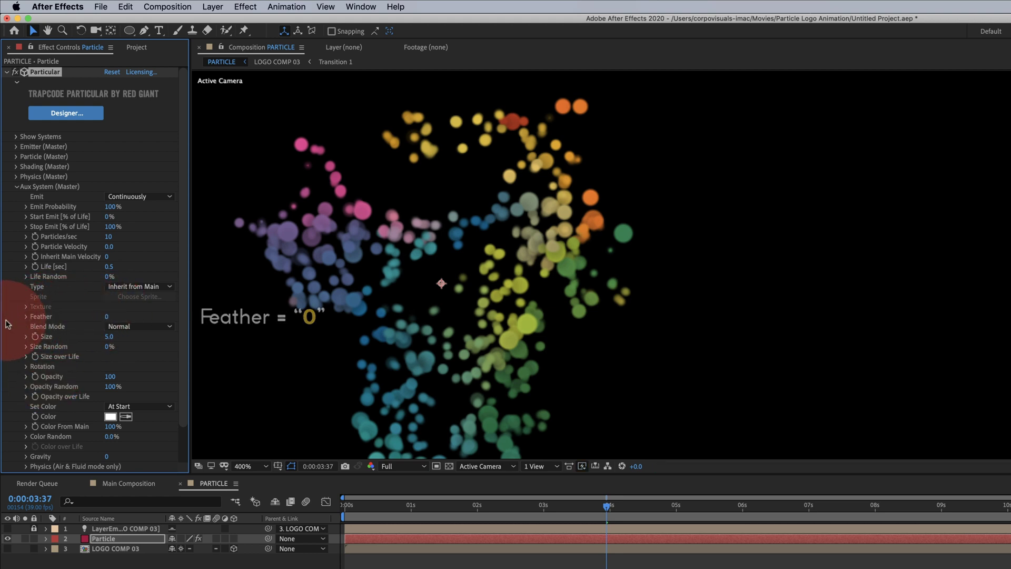
# Set the aux physics Turbulence Position to 220
pyautogui.scroll(-1, 85, 441)
pyautogui.click(59, 441)
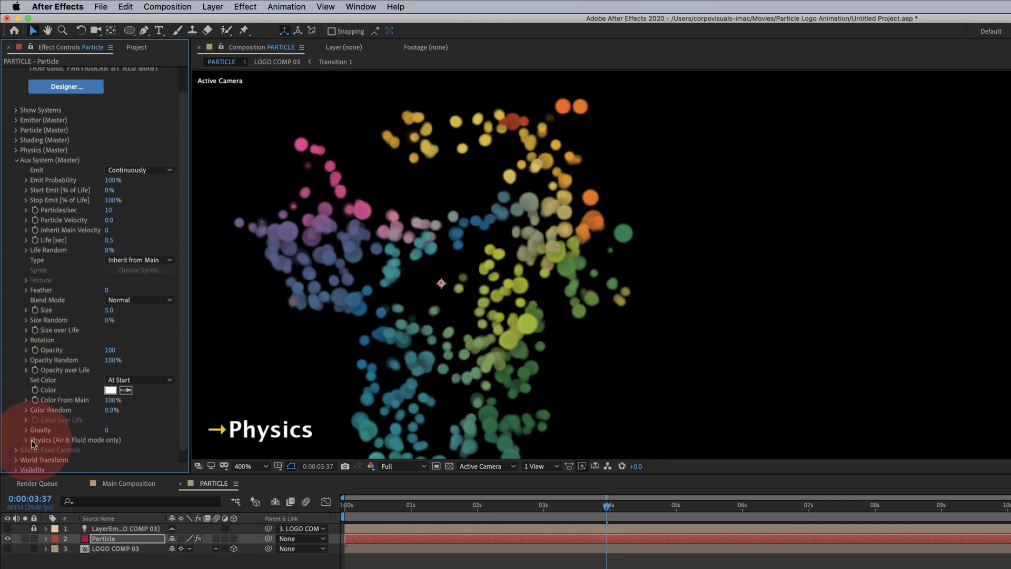
pyautogui.click(58, 439)
pyautogui.scroll(-1, 65, 393)
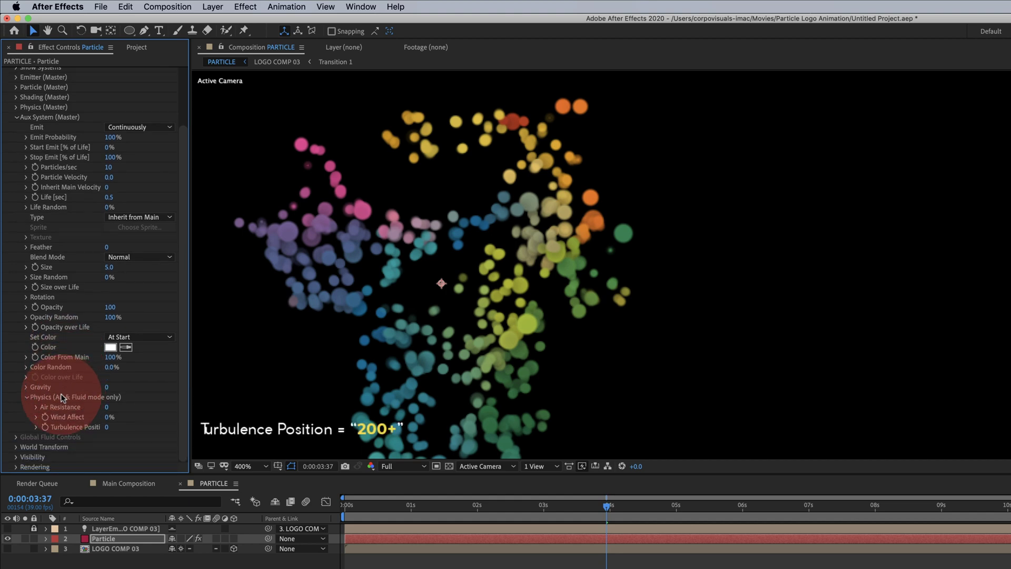
pyautogui.click(106, 428)
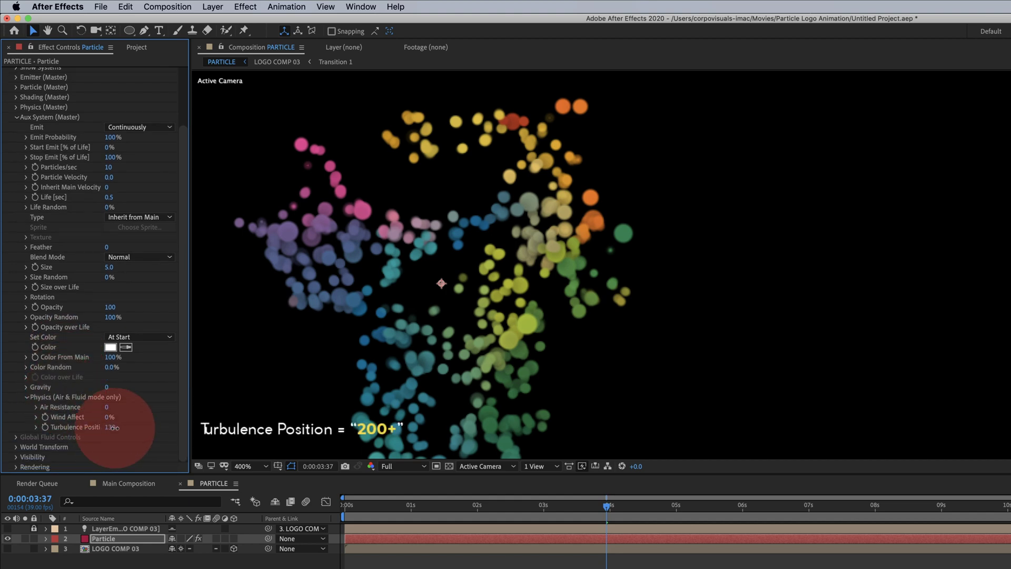
pyautogui.write('220')
pyautogui.press('Return')
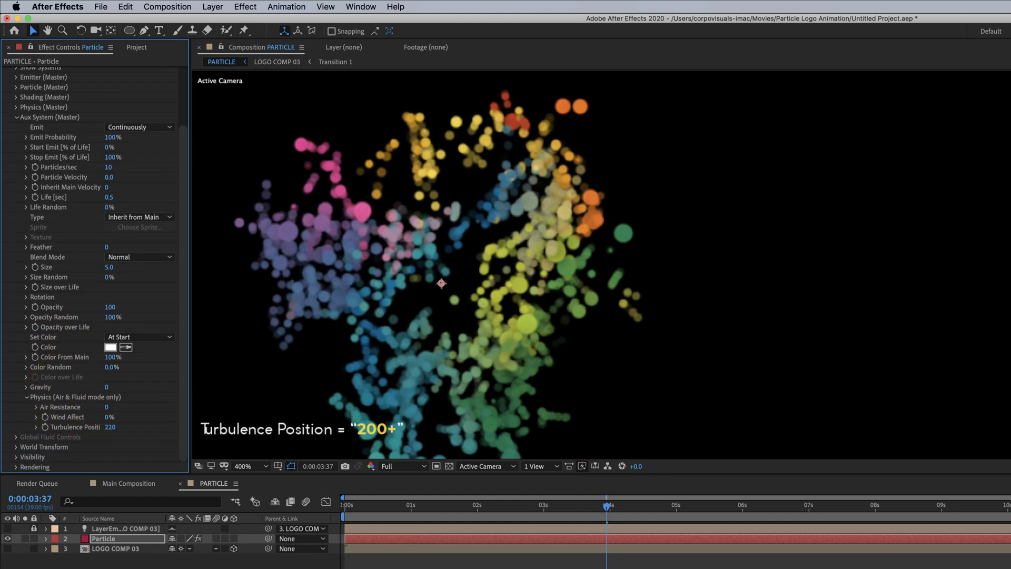
pyautogui.click(43, 411)
pyautogui.click(27, 398)
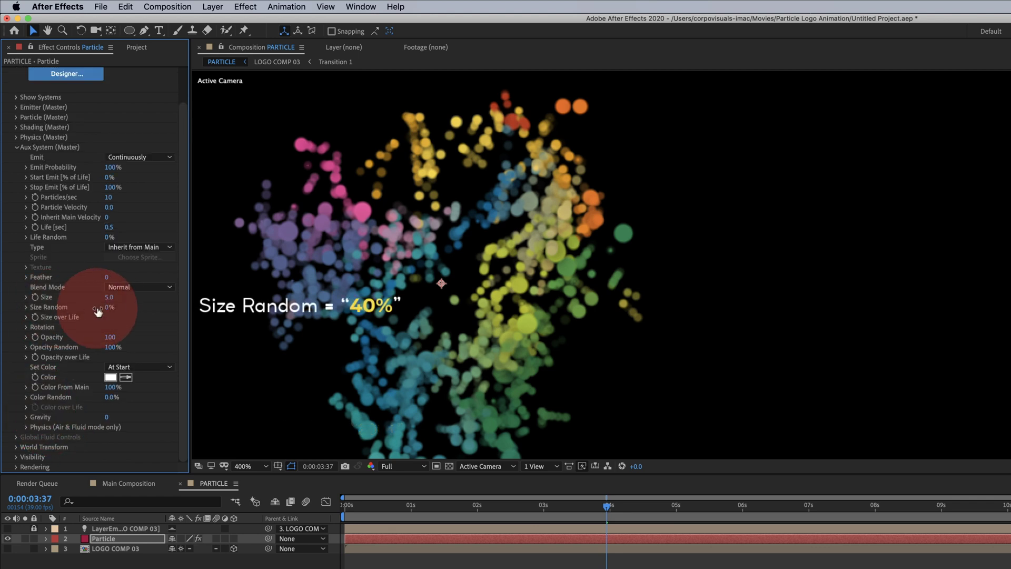
# Give the auxiliary particles a Size Random of 40% and collapse the Aux System group
pyautogui.moveTo(112, 308); pyautogui.dragTo(130, 309)
pyautogui.click(117, 307)
pyautogui.write('40')
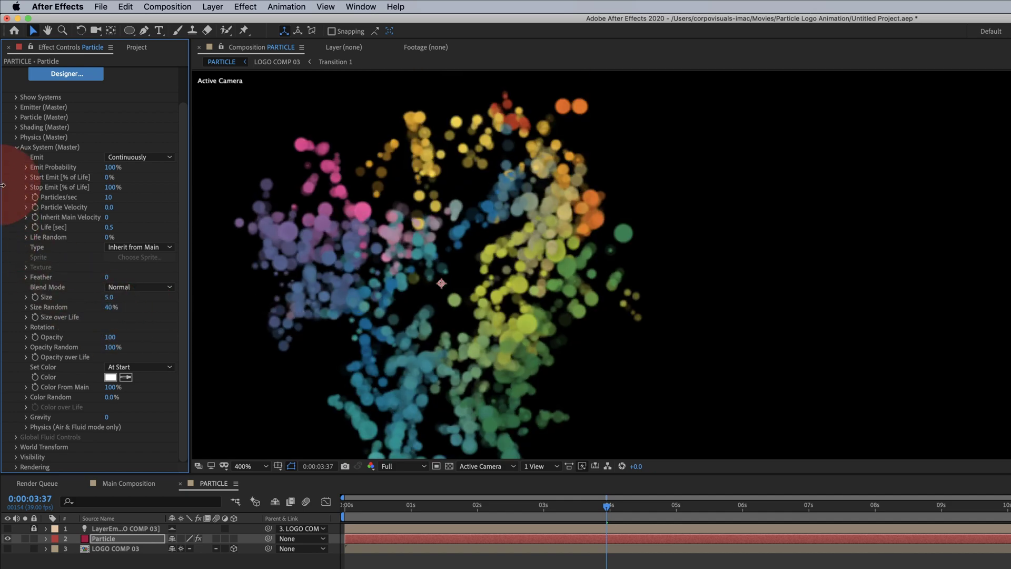
pyautogui.click(16, 148)
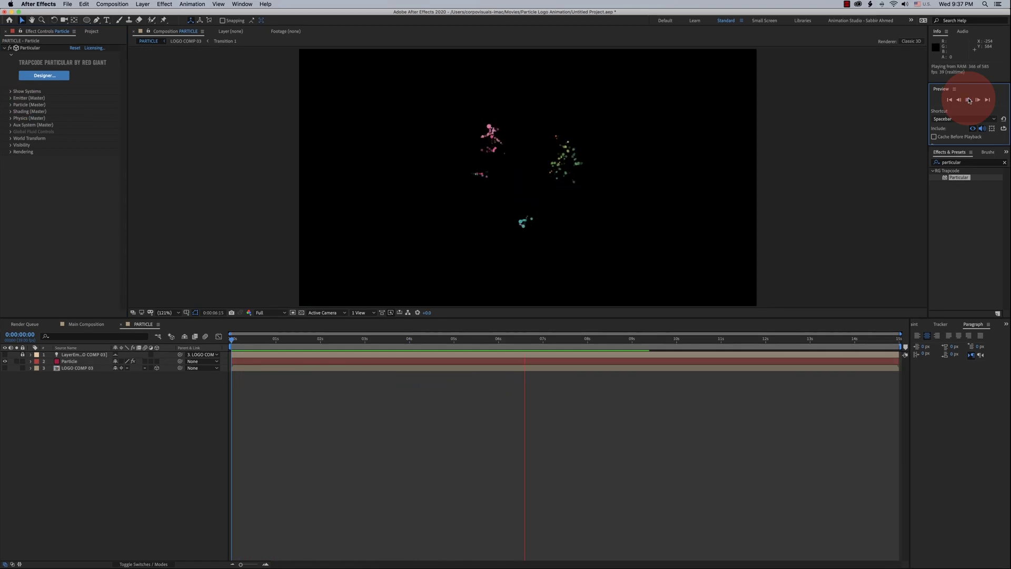
# Search 'cc ve' in Effects & Presets and apply CC Vector Blur to the Particle layer
pyautogui.click(70, 361)
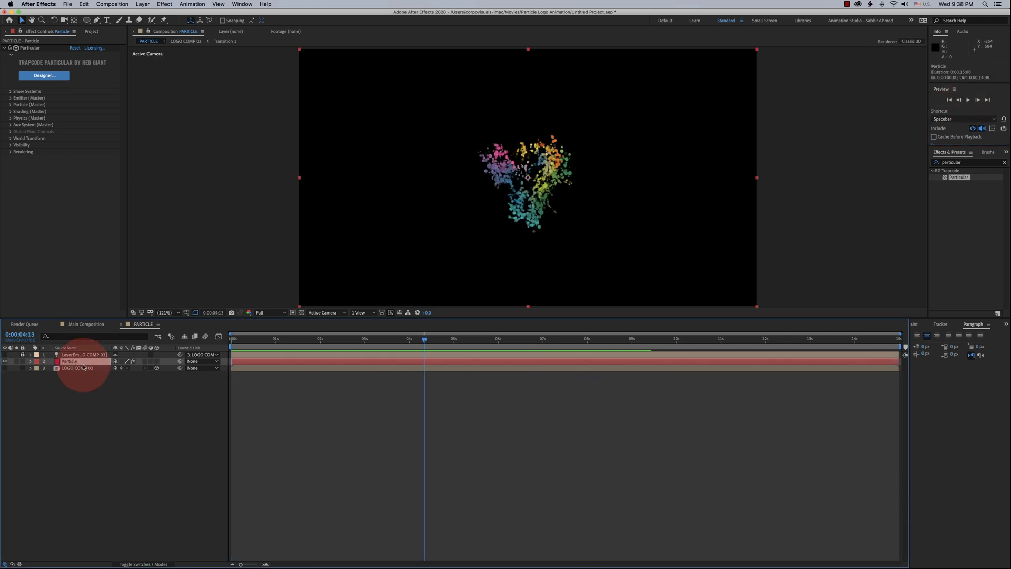
pyautogui.click(937, 164)
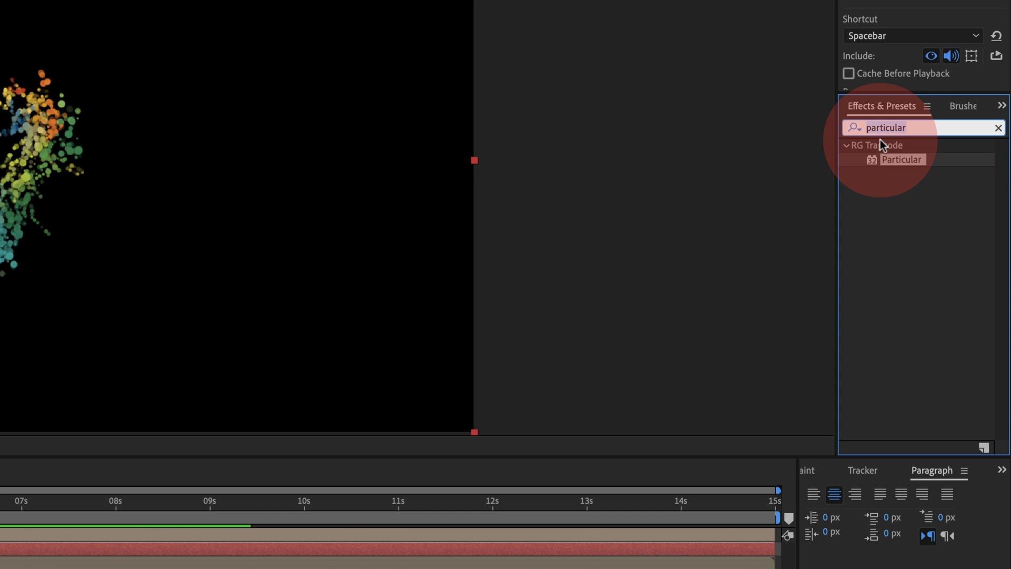
pyautogui.write('cc')
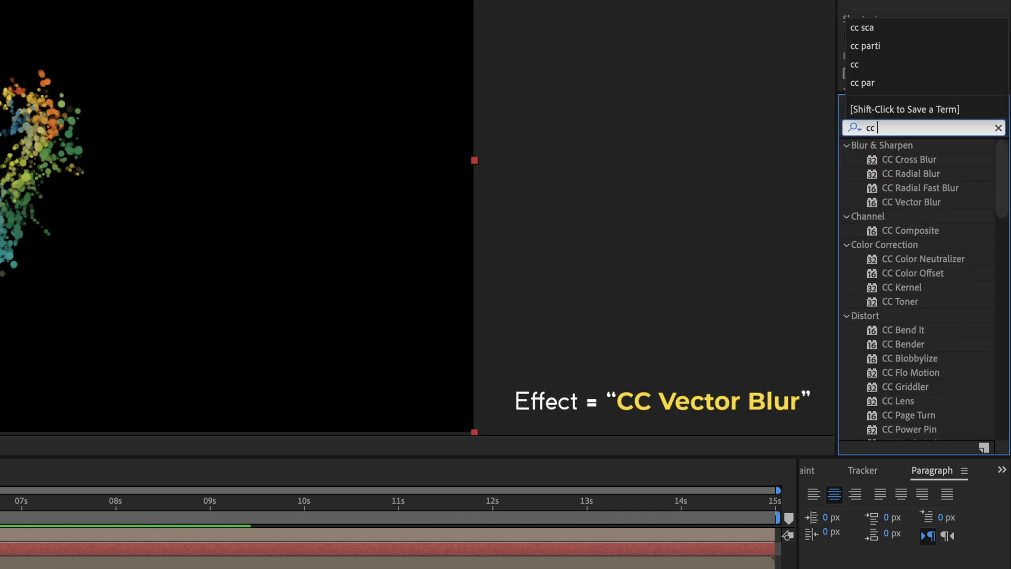
pyautogui.write(' vec')
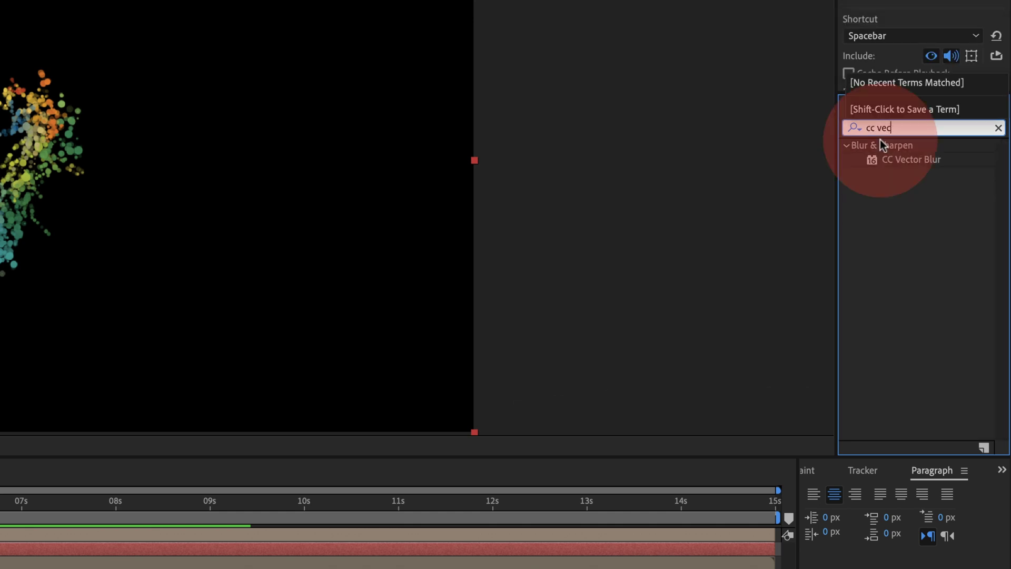
pyautogui.moveTo(913, 159)
pyautogui.mouseDown()
pyautogui.moveTo(557, 182)
pyautogui.moveTo(52, 166)
pyautogui.mouseUp()
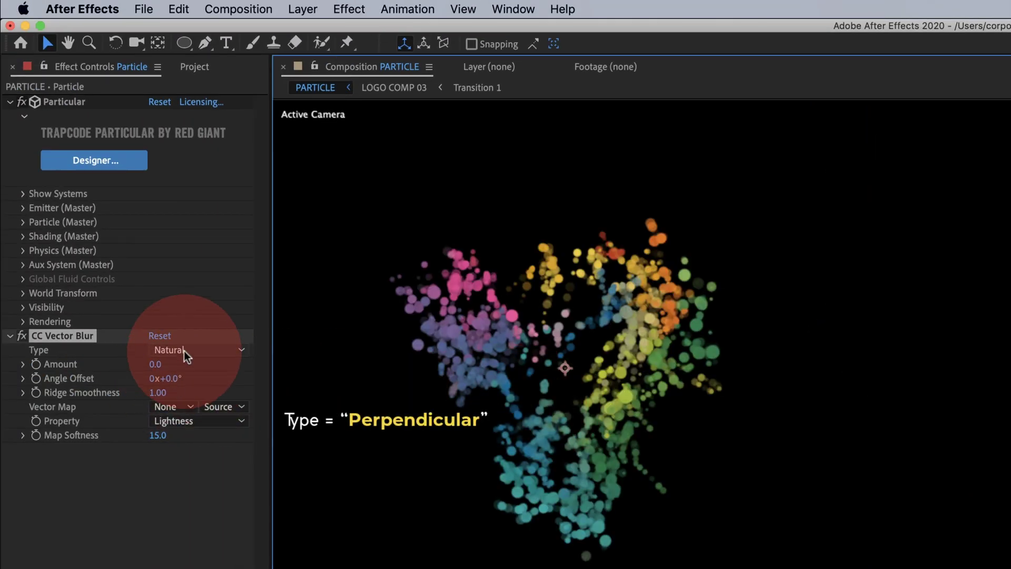
# Set CC Vector Blur to Perpendicular with Amount 15 and Map Softness 10
pyautogui.click(186, 351)
pyautogui.click(179, 398)
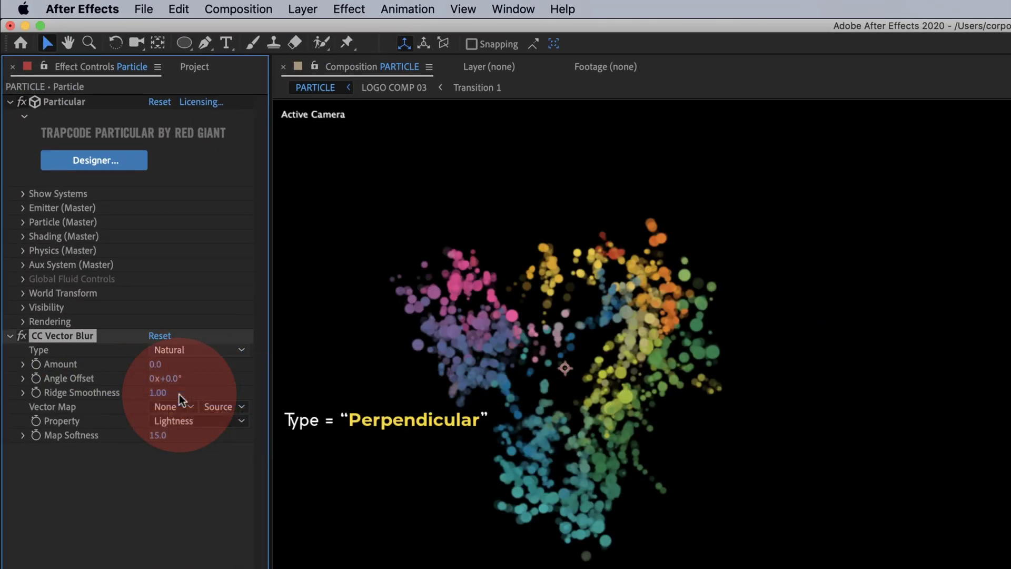
pyautogui.click(154, 364)
pyautogui.write('15')
pyautogui.press('Return')
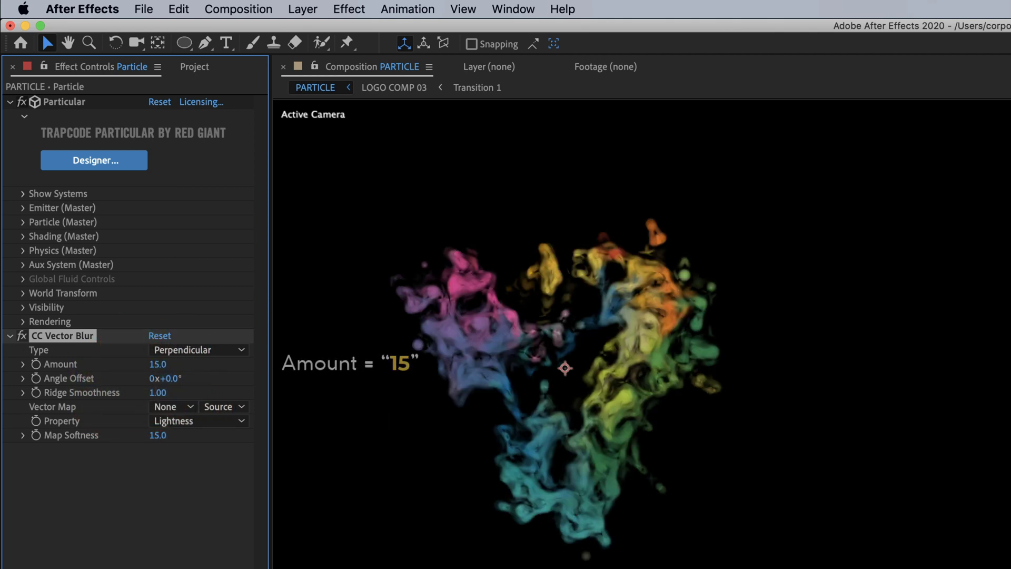
pyautogui.moveTo(147, 437); pyautogui.dragTo(120, 562)
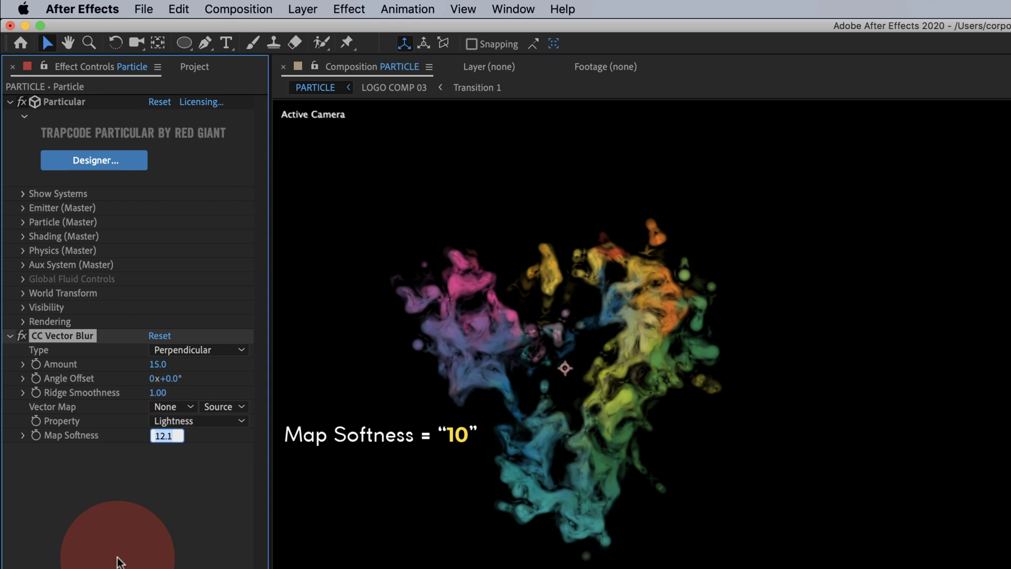
pyautogui.write('10')
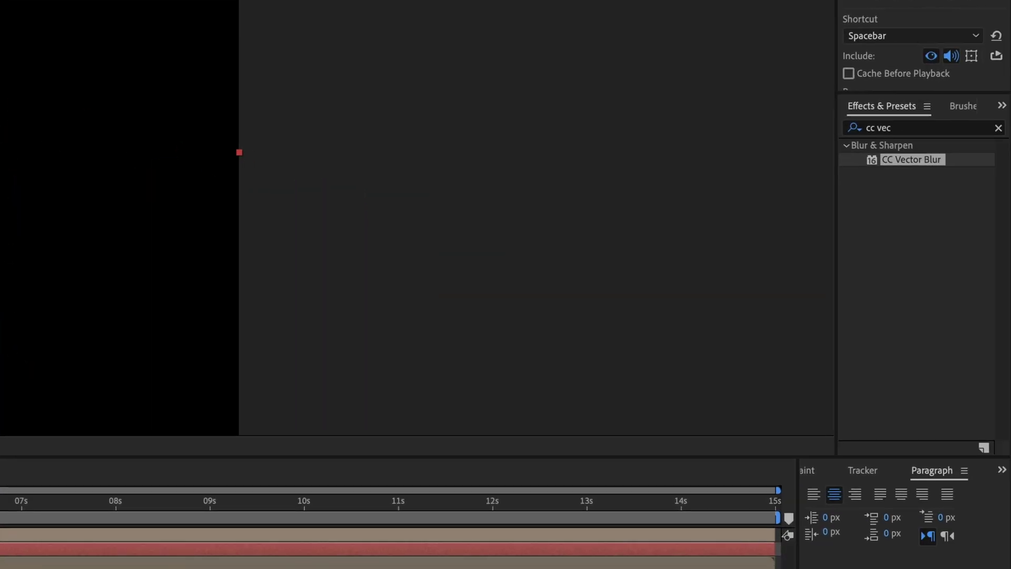
# Search 'sharp' and apply Sharpen to the Particle layer with Sharpen Amount 180
pyautogui.moveTo(890, 127); pyautogui.dragTo(804, 140)
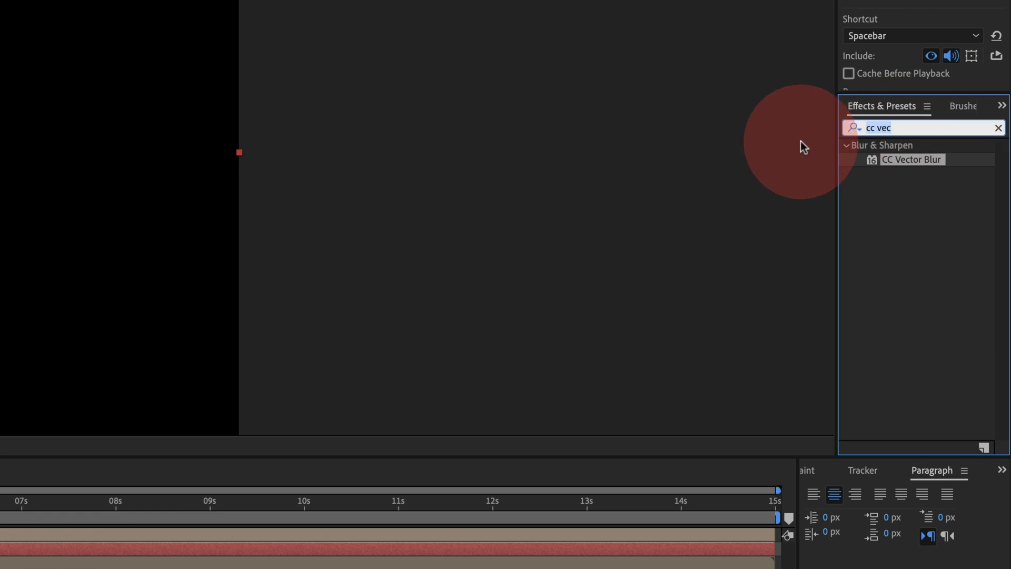
pyautogui.write('sharp')
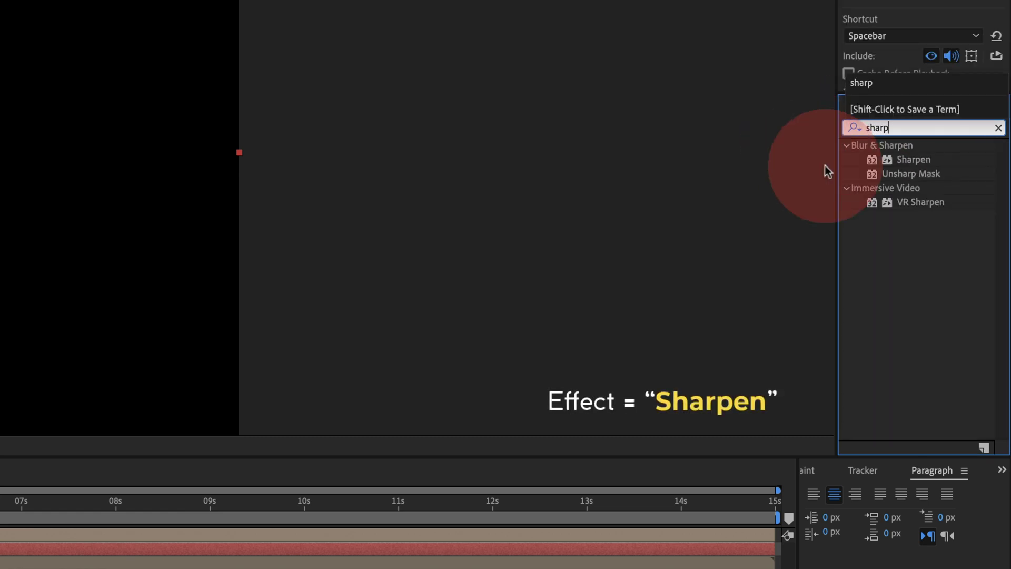
pyautogui.moveTo(908, 163); pyautogui.dragTo(287, 545)
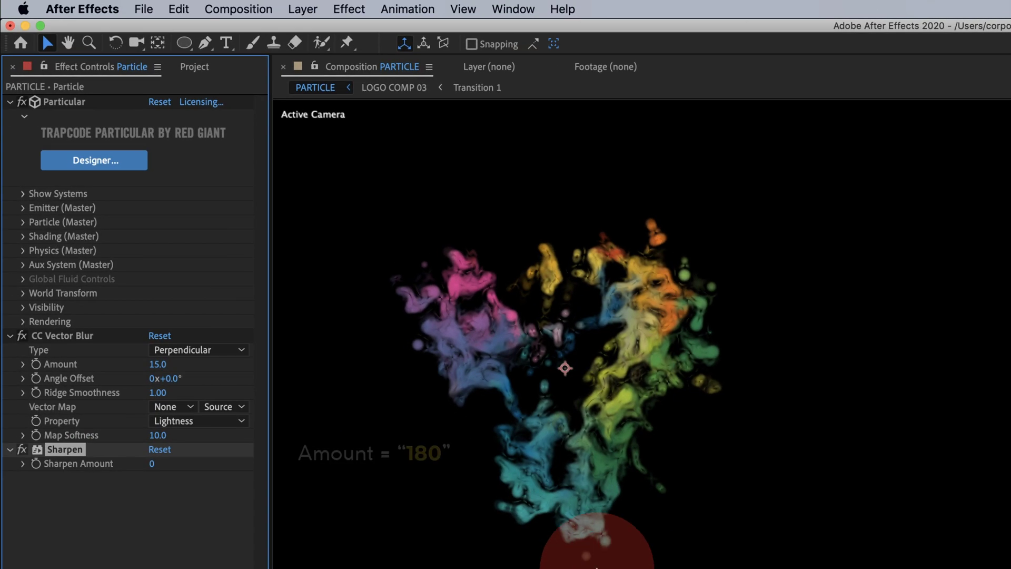
pyautogui.click(151, 464)
pyautogui.write('180')
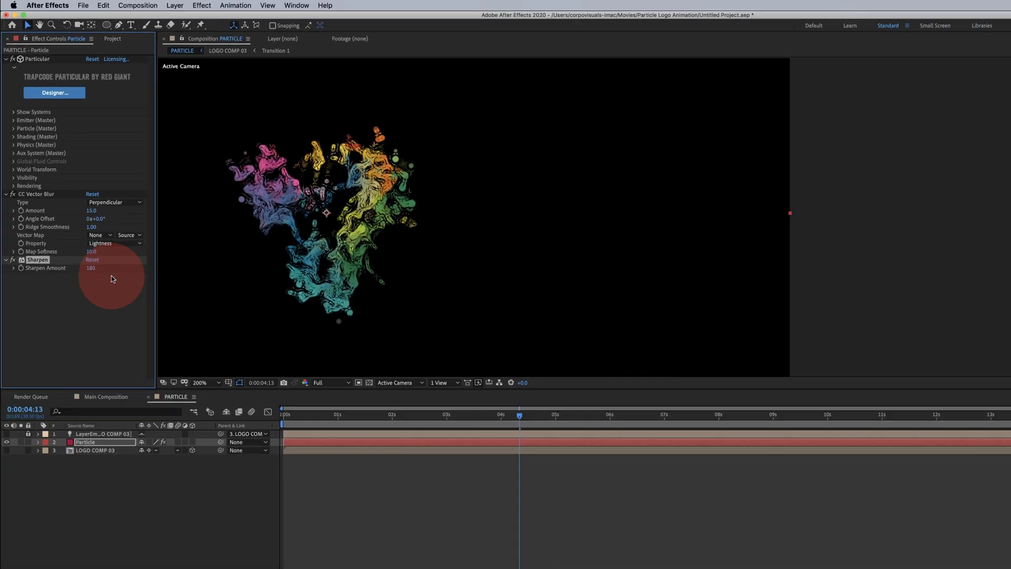
pyautogui.click(254, 169)
# Fit the viewer zoom and add a new 1920×1080 solid named 'Dust'
pyautogui.click(174, 314)
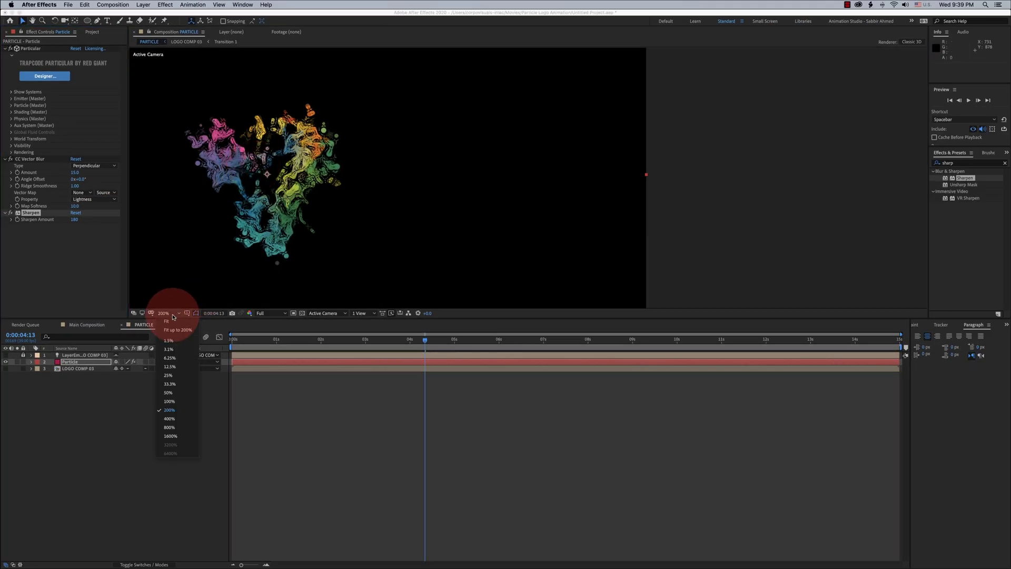
pyautogui.click(178, 327)
pyautogui.rightClick(129, 427)
pyautogui.moveTo(140, 432)
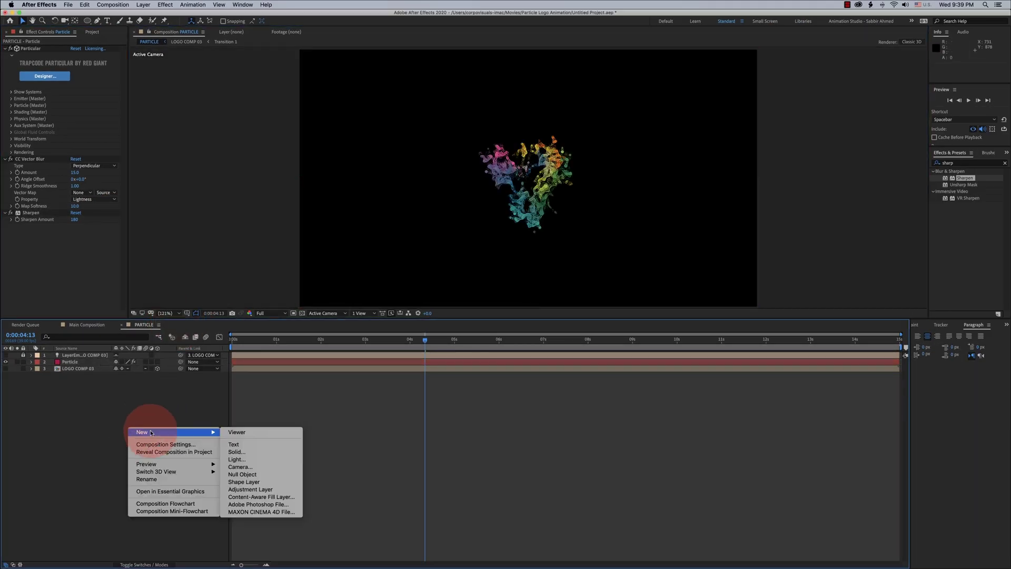
pyautogui.click(237, 452)
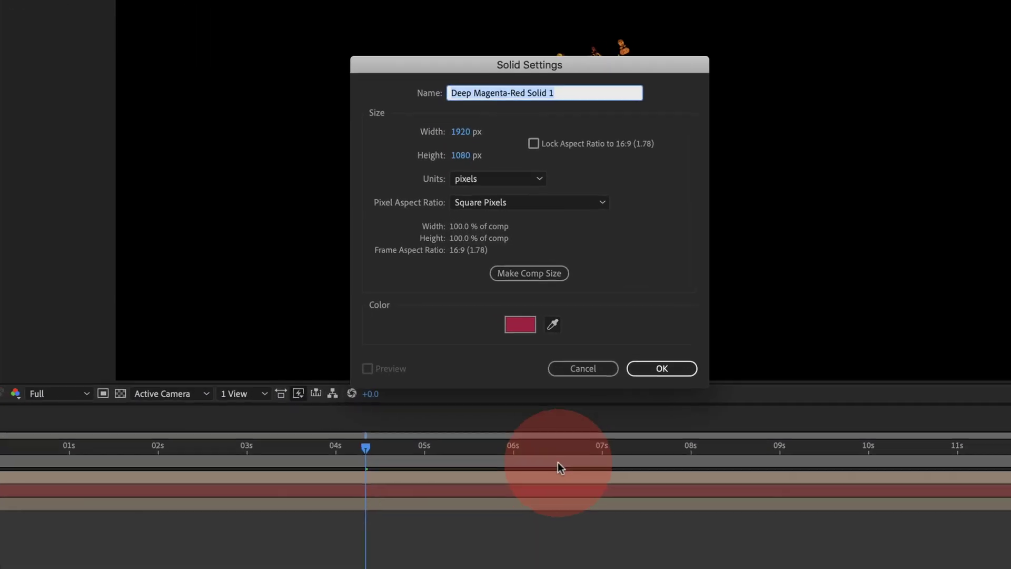
pyautogui.write('Dust Particl')
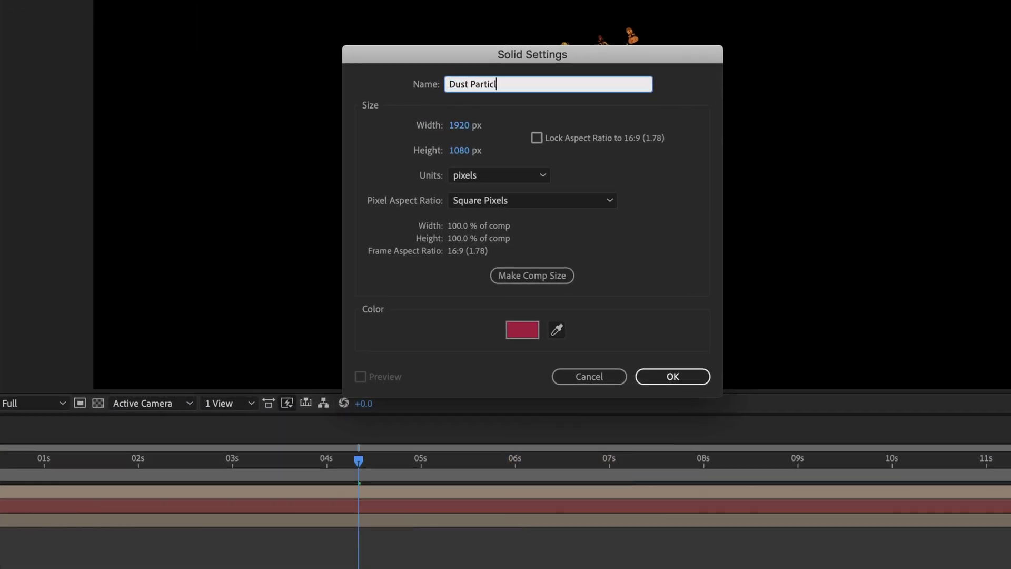
pyautogui.press('Return')
pyautogui.click(785, 436)
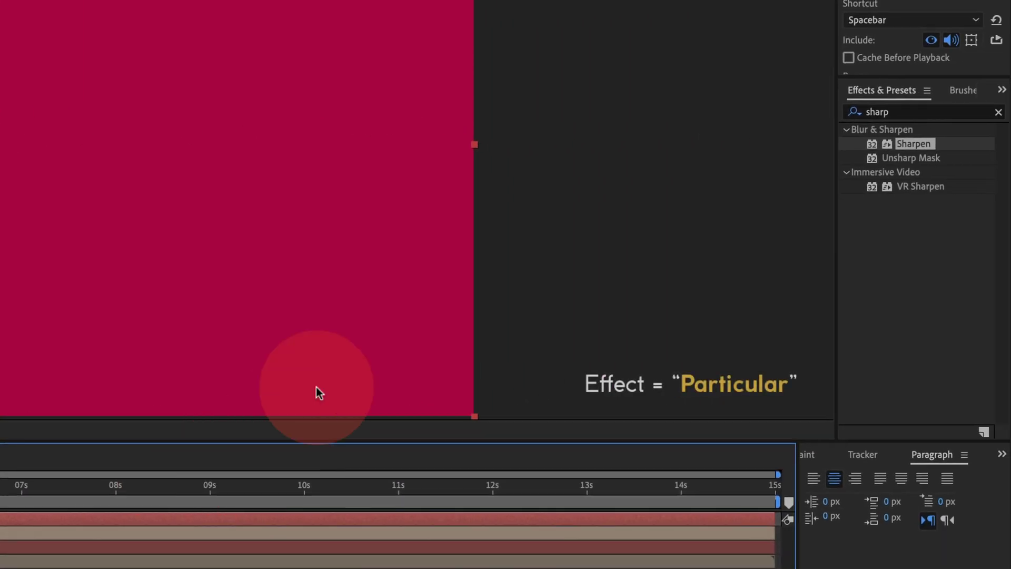
# Search 'parti' and apply Trapcode Particular to the magenta dust solid
pyautogui.click(888, 112)
pyautogui.write('parti')
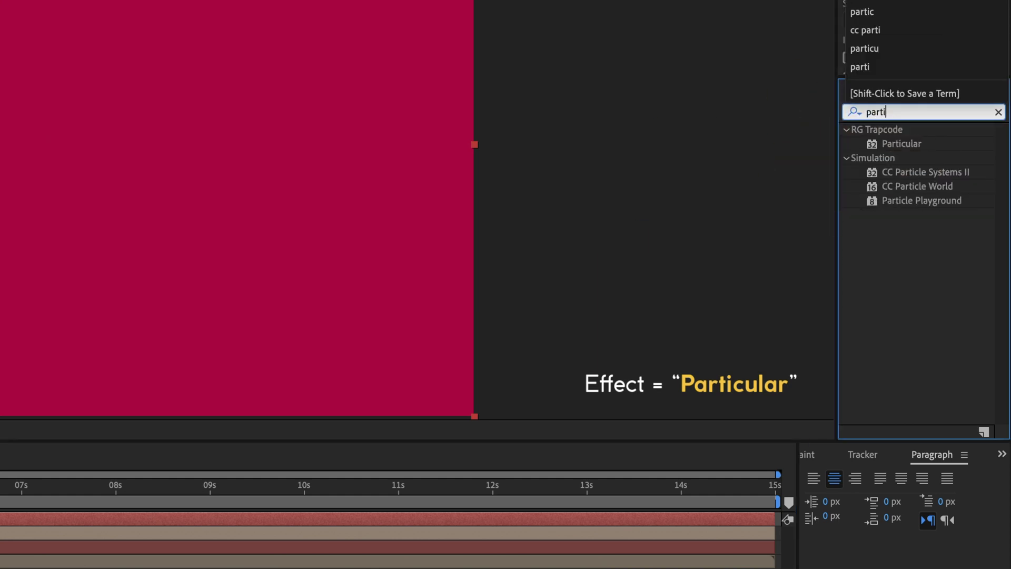
pyautogui.moveTo(900, 142)
pyautogui.mouseDown()
pyautogui.moveTo(262, 153)
pyautogui.moveTo(273, 158)
pyautogui.mouseUp()
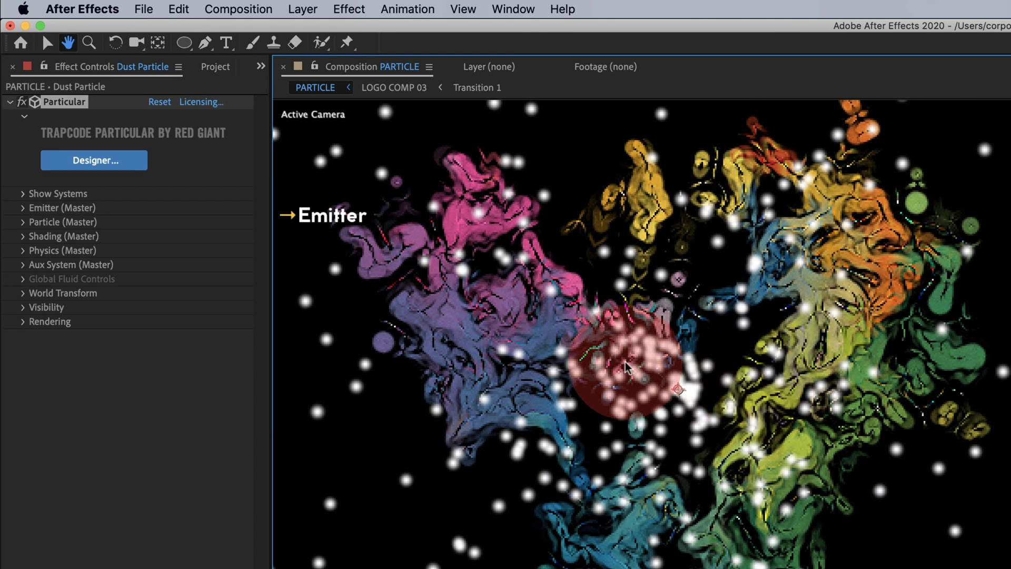
# Set the dust emitter's Particles/sec to 80000
pyautogui.click(31, 211)
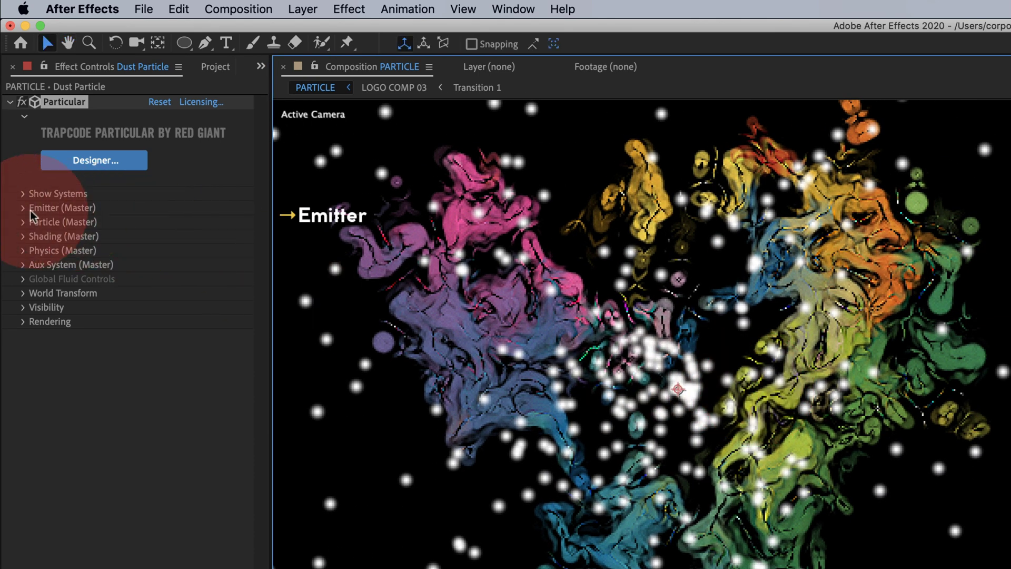
pyautogui.click(30, 210)
pyautogui.click(146, 241)
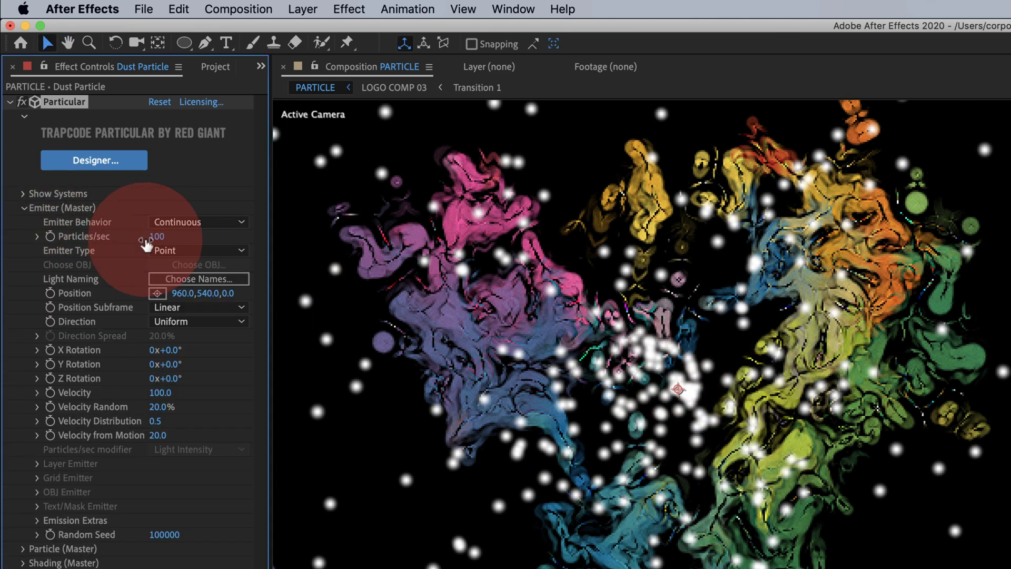
pyautogui.write('8000')
pyautogui.press('Return')
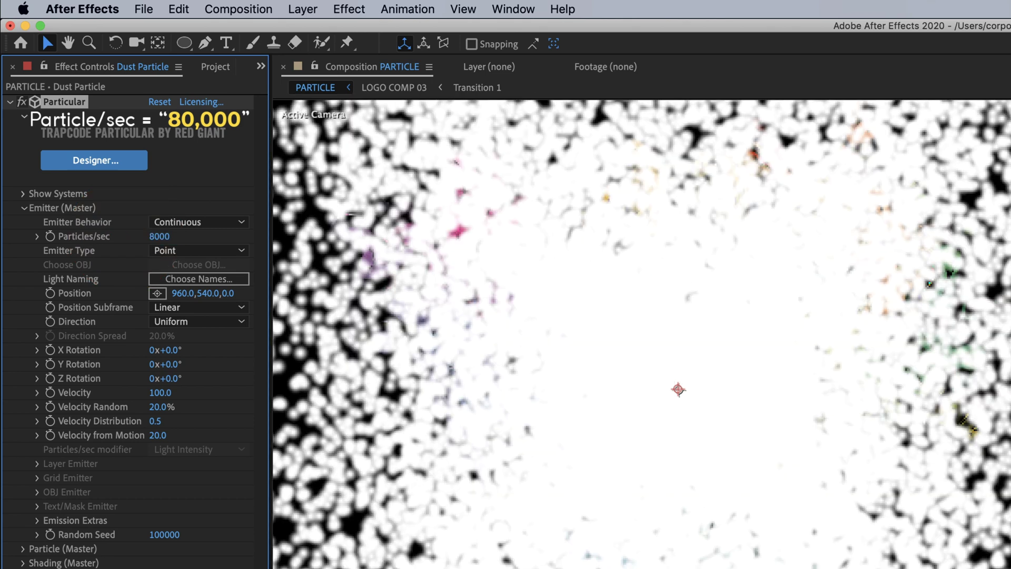
pyautogui.click(159, 236)
pyautogui.write('80000')
pyautogui.click(154, 279)
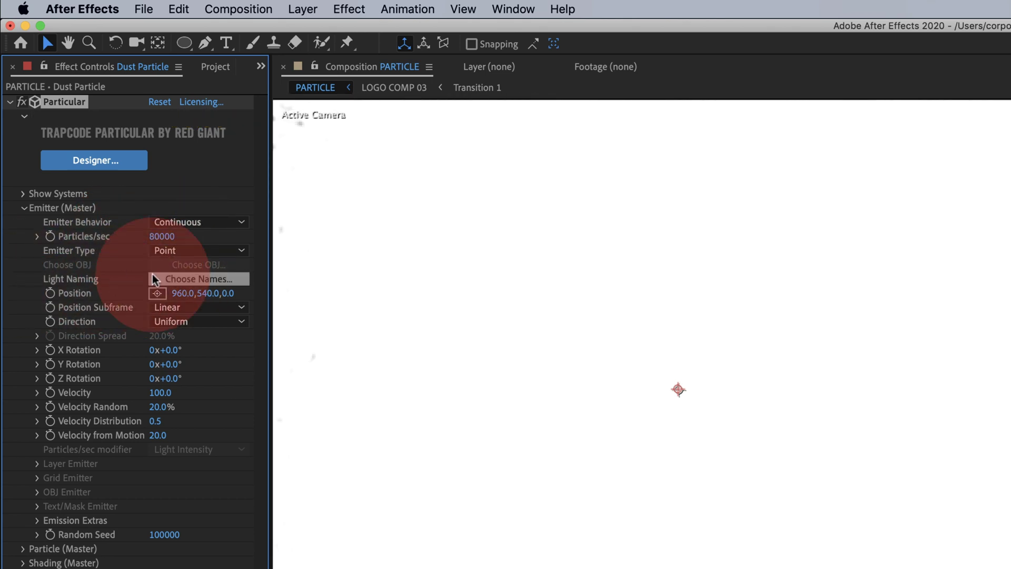
# Make the emitter type Layer with Velocity 0 and Velocity Random 0%
pyautogui.click(197, 250)
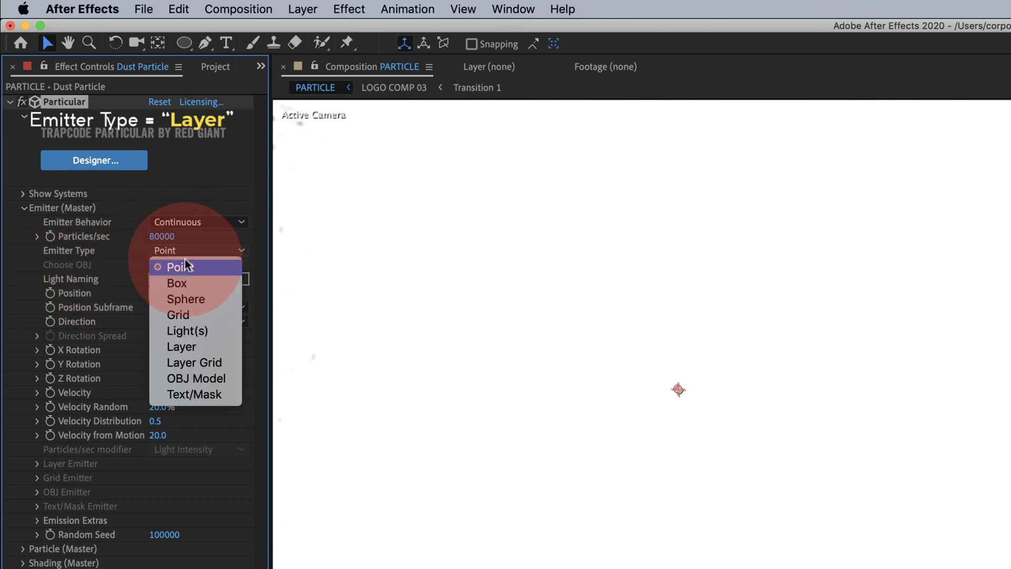
pyautogui.click(181, 347)
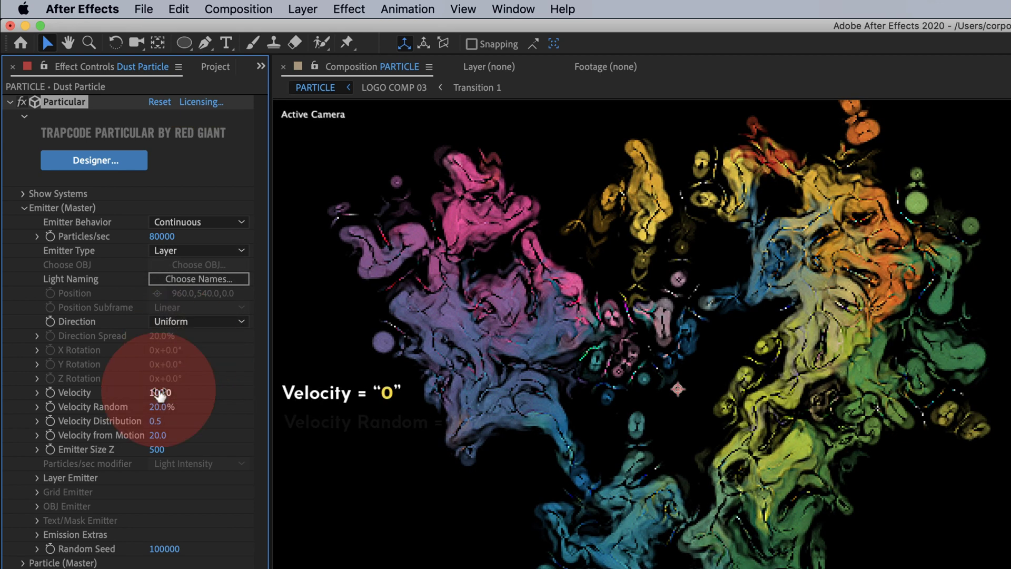
pyautogui.click(161, 393)
pyautogui.write('0')
pyautogui.click(158, 407)
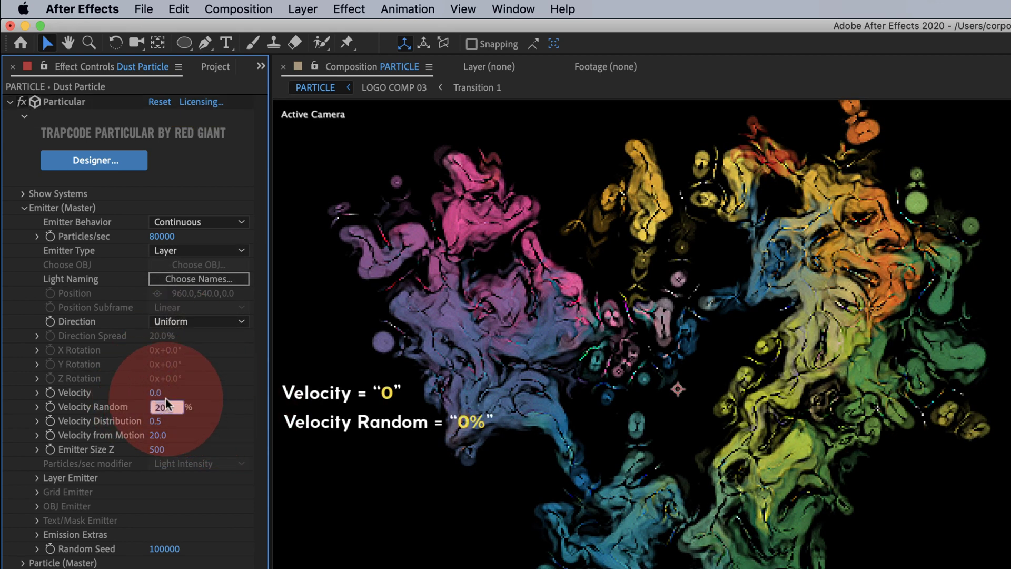
pyautogui.write('0')
pyautogui.press('Return')
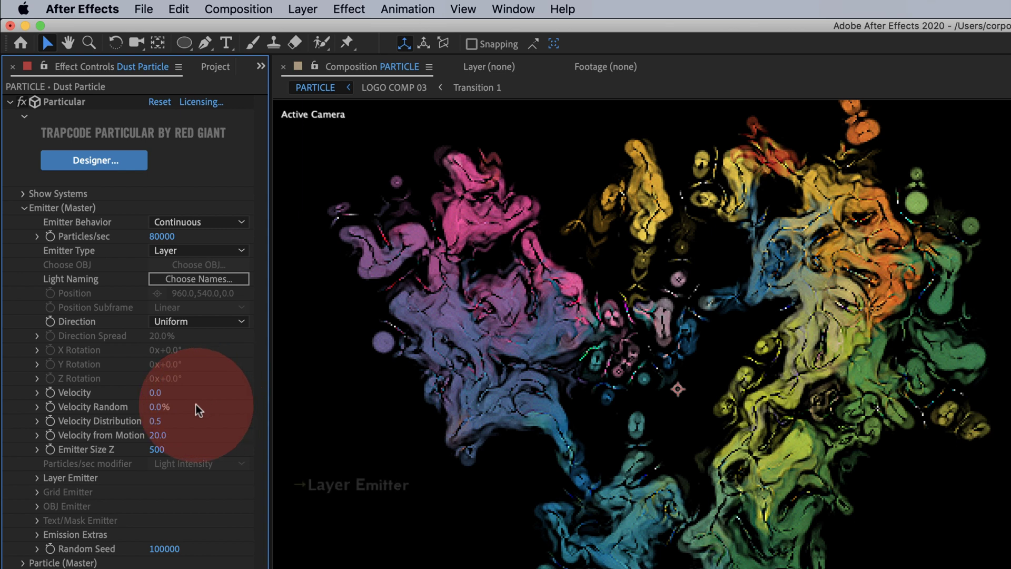
# Emit from LOGO COMP 03 with Layer RGB Usage set to RGB - XYZ Velocity + Col
pyautogui.click(37, 478)
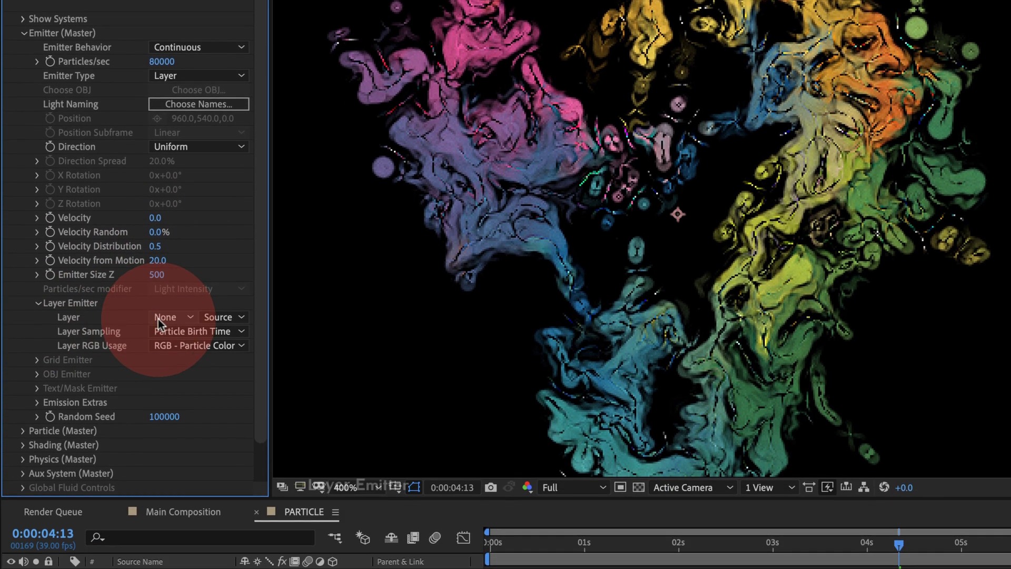
pyautogui.click(167, 313)
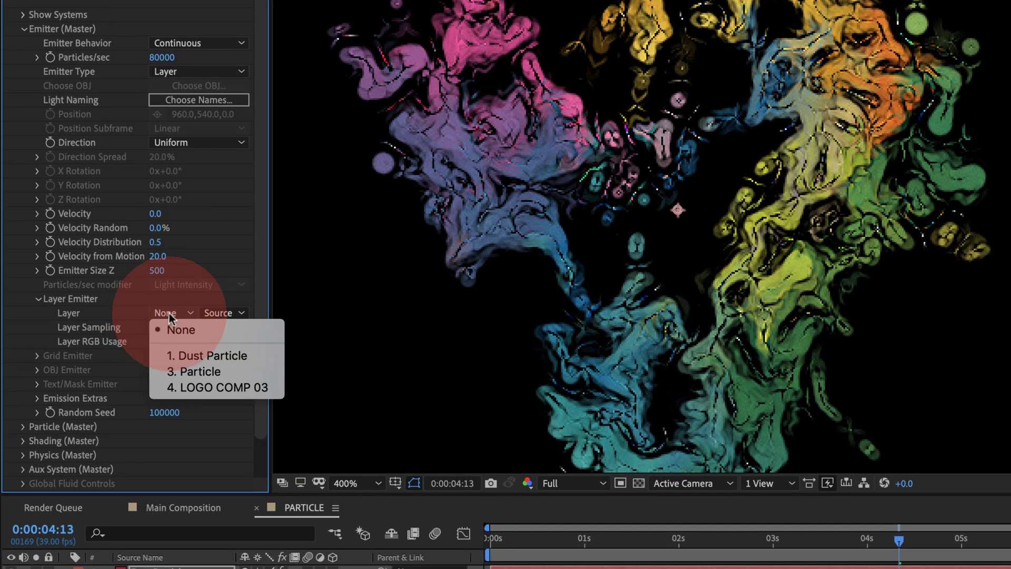
pyautogui.click(202, 387)
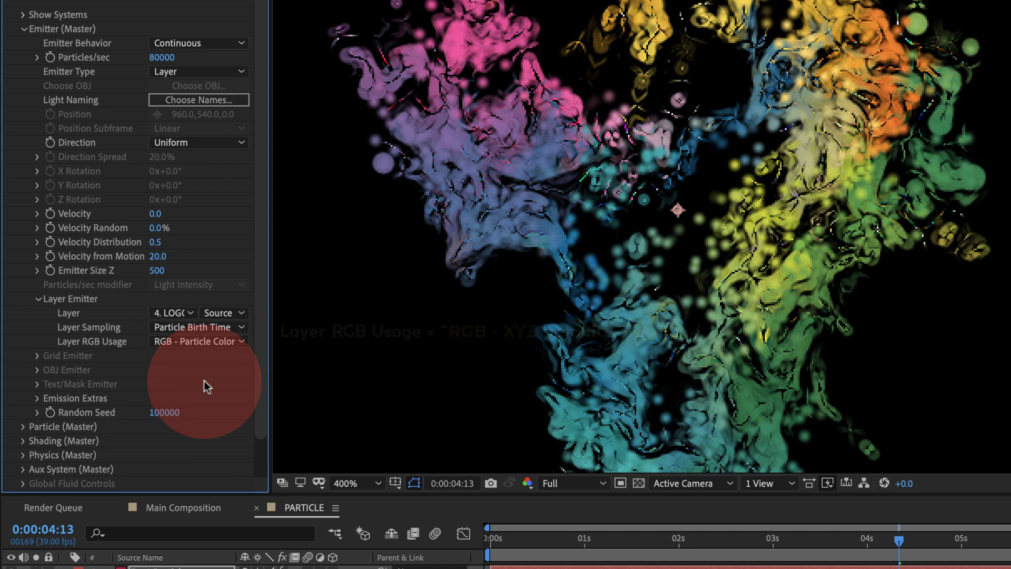
pyautogui.click(185, 341)
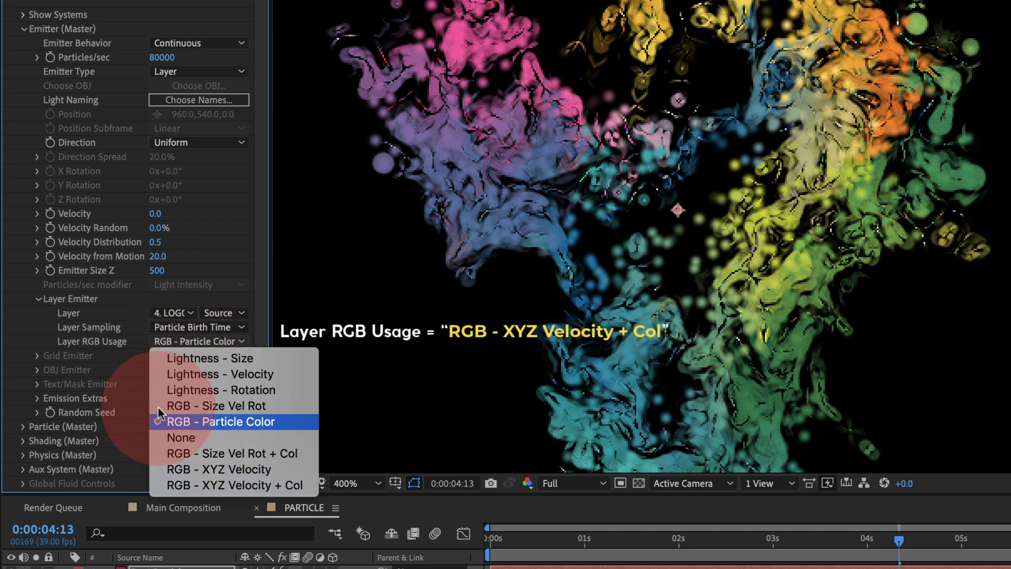
pyautogui.click(221, 486)
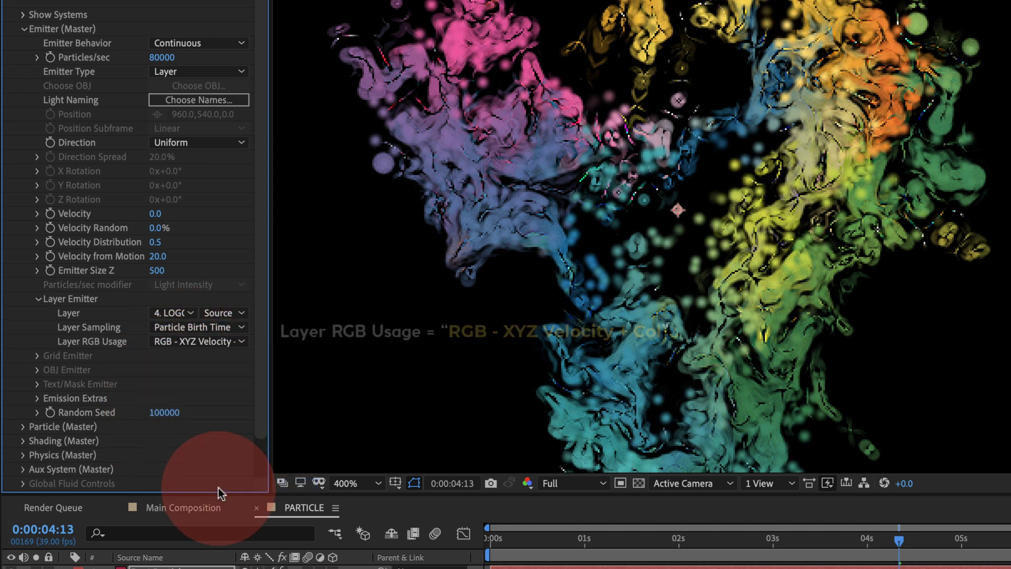
# Set particle Life 1 sec, Life Random 50%, Size 4, Size Random about 99%
pyautogui.click(25, 31)
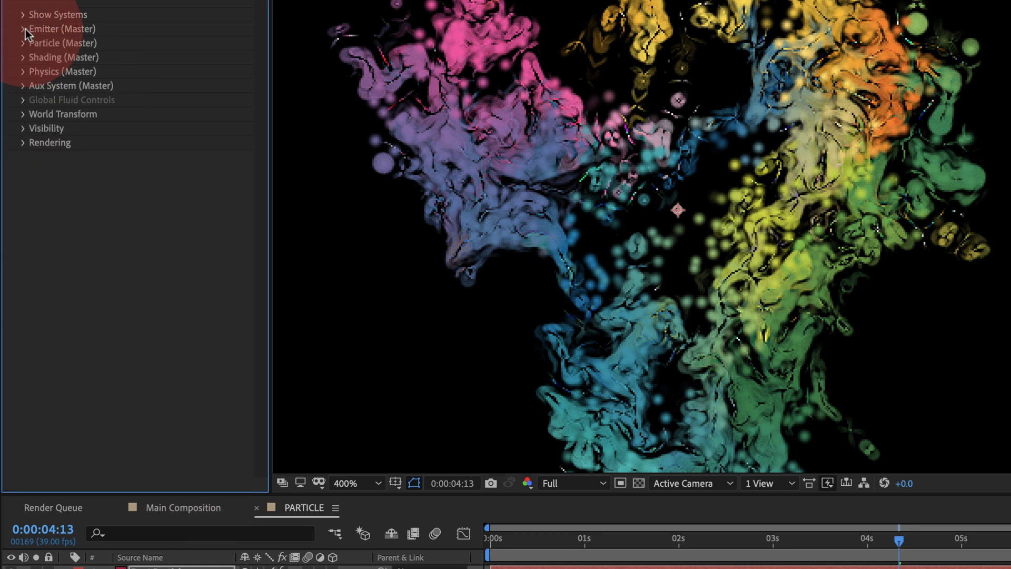
pyautogui.click(23, 43)
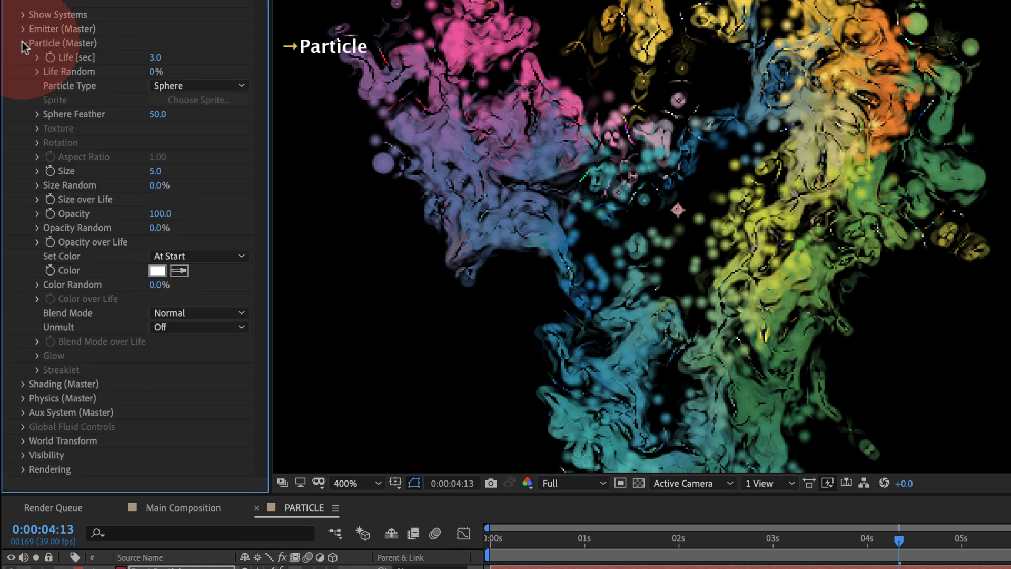
pyautogui.click(156, 56)
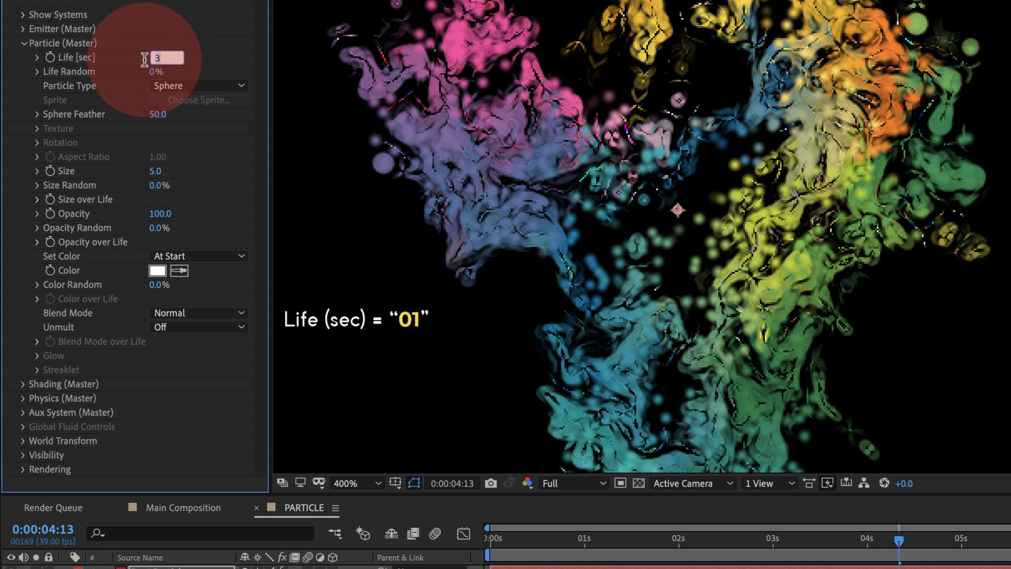
pyautogui.write('1')
pyautogui.press('Tab')
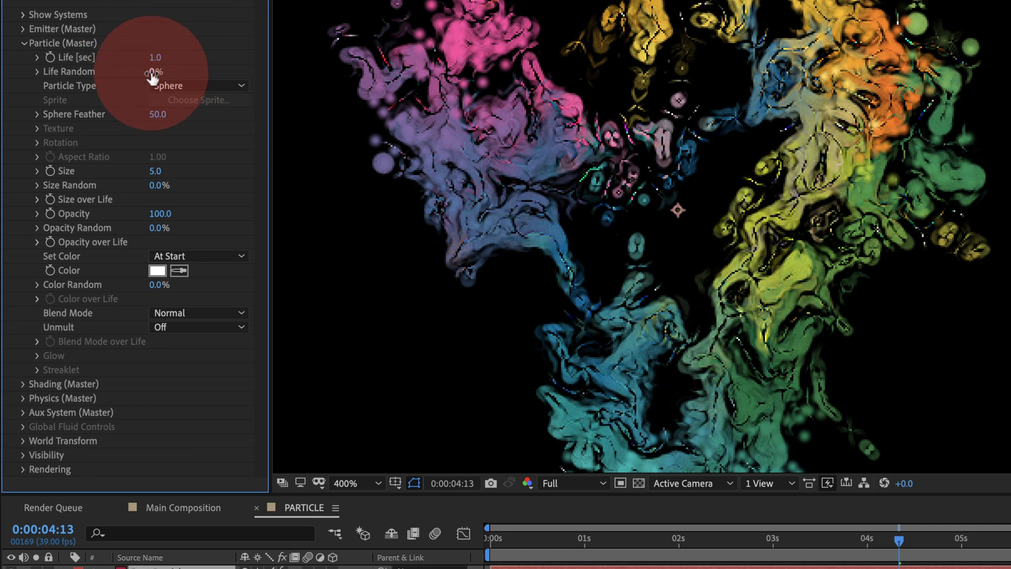
pyautogui.write('50')
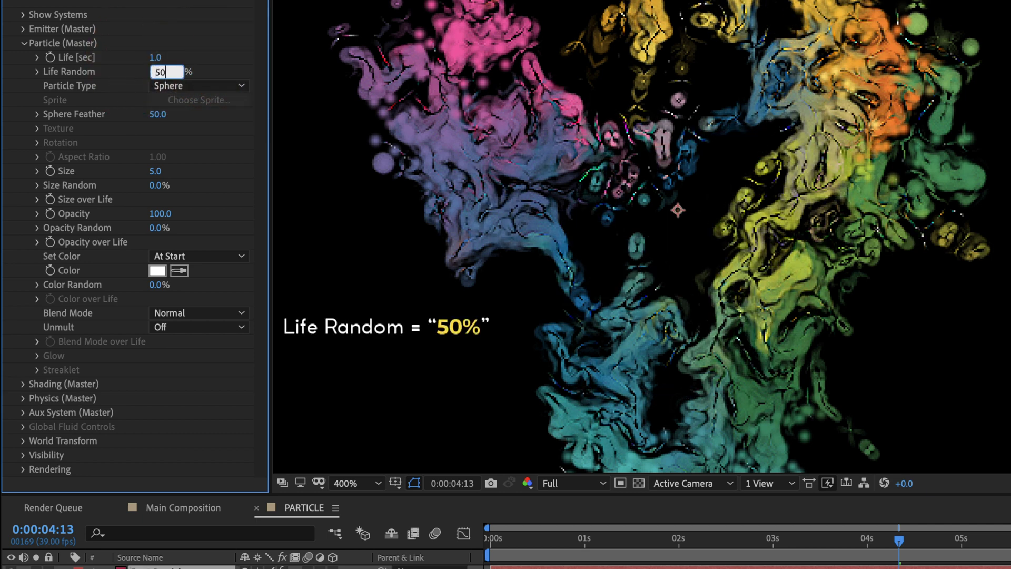
pyautogui.click(151, 177)
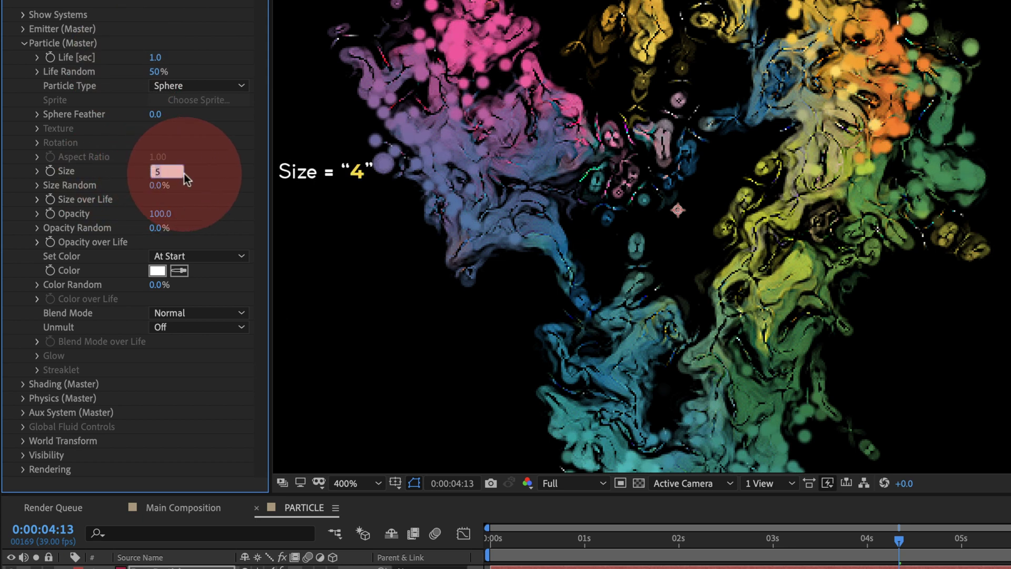
pyautogui.write('4')
pyautogui.press('Return')
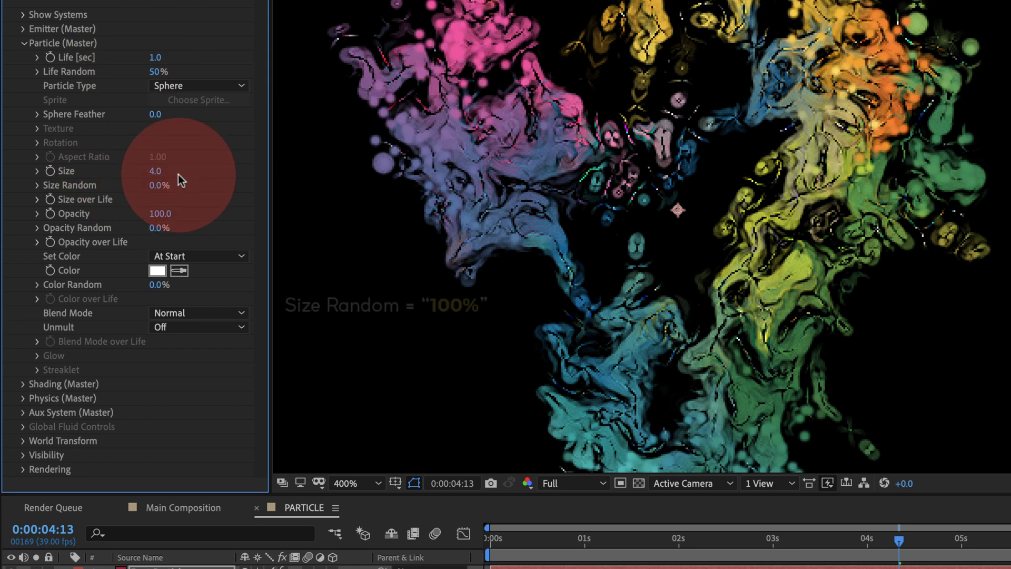
pyautogui.moveTo(156, 186); pyautogui.dragTo(191, 209)
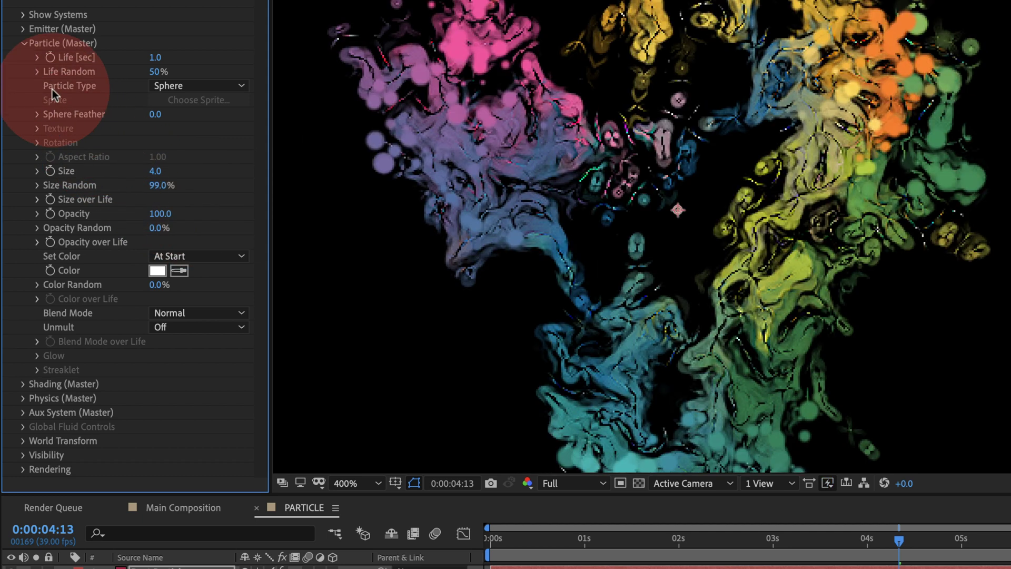
pyautogui.click(23, 44)
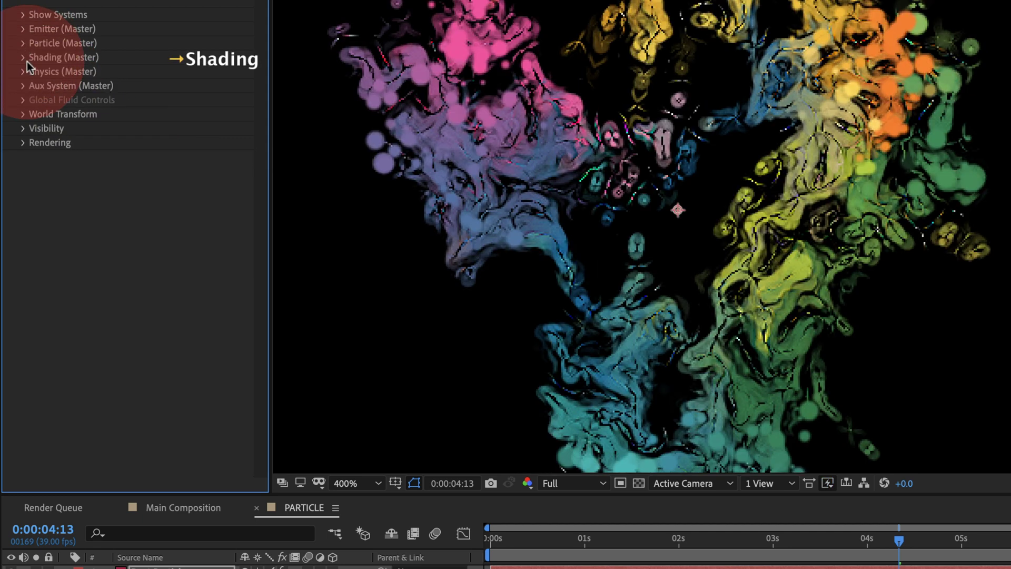
# Switch Shadowlet for Main and Shadowlet for Aux to On in the Shading settings
pyautogui.click(23, 58)
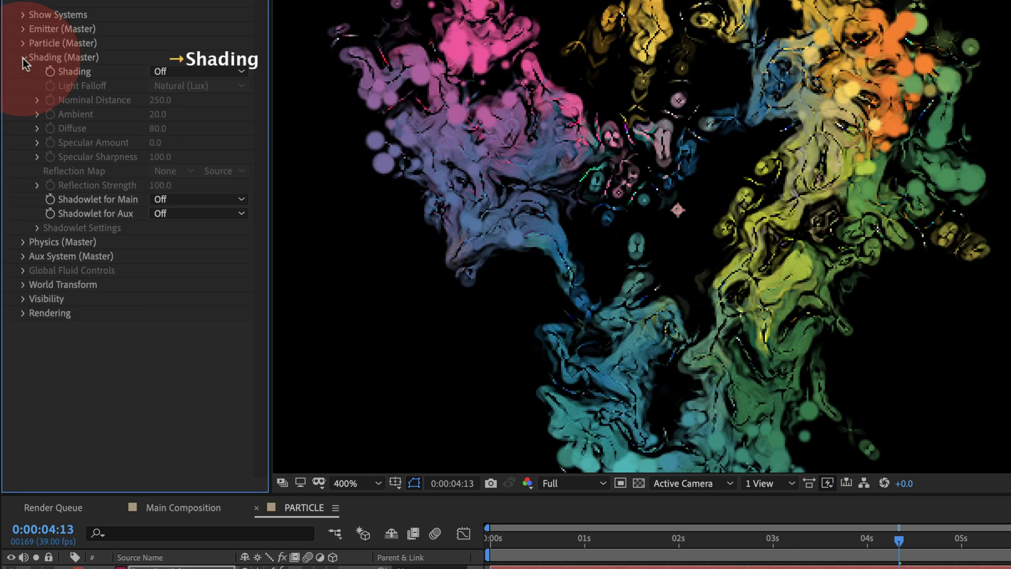
pyautogui.click(188, 203)
pyautogui.click(181, 231)
pyautogui.click(181, 212)
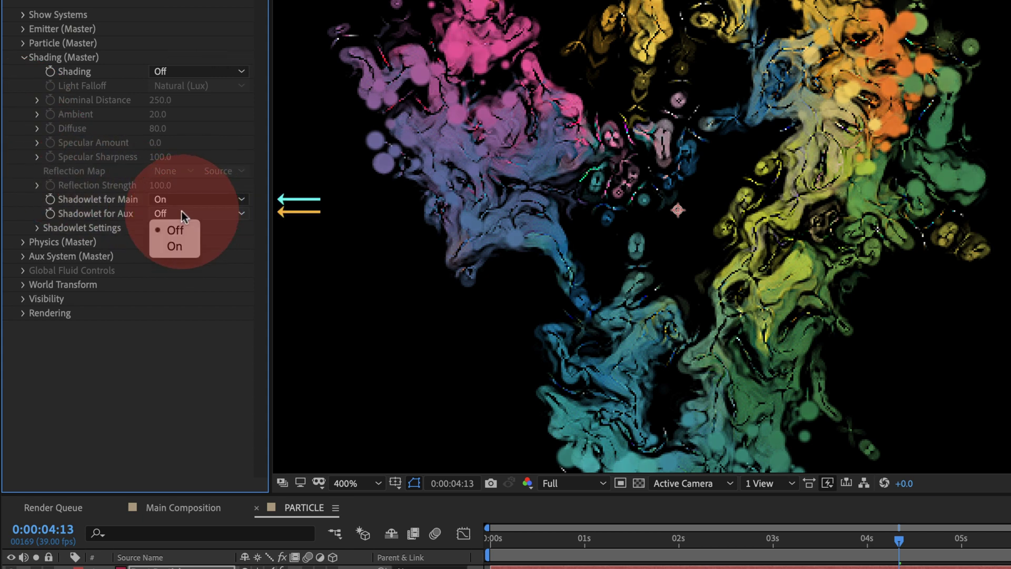
pyautogui.click(175, 247)
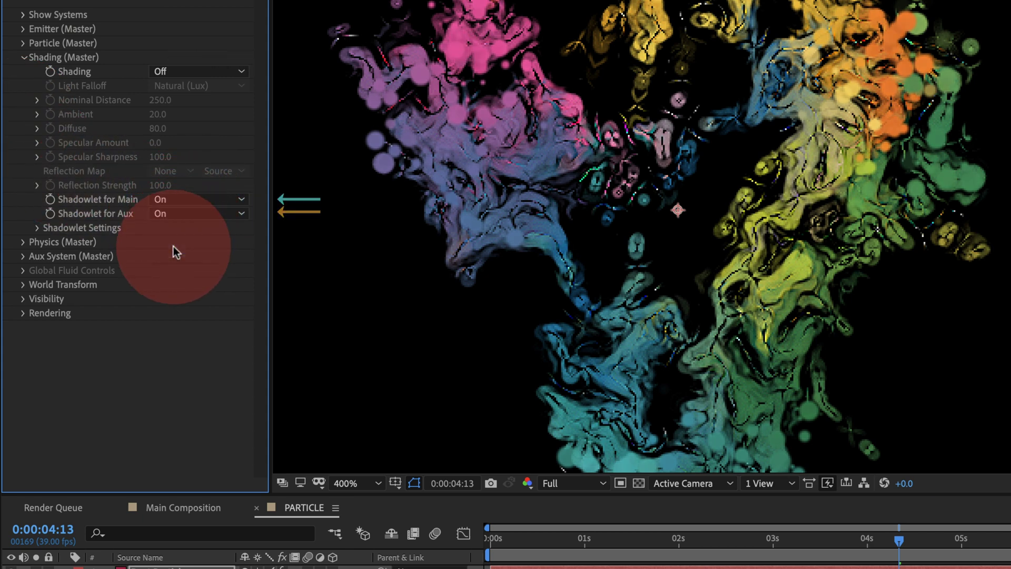
pyautogui.click(24, 57)
# Set the Air Turbulence Field's Affect Position to about 1196
pyautogui.click(23, 72)
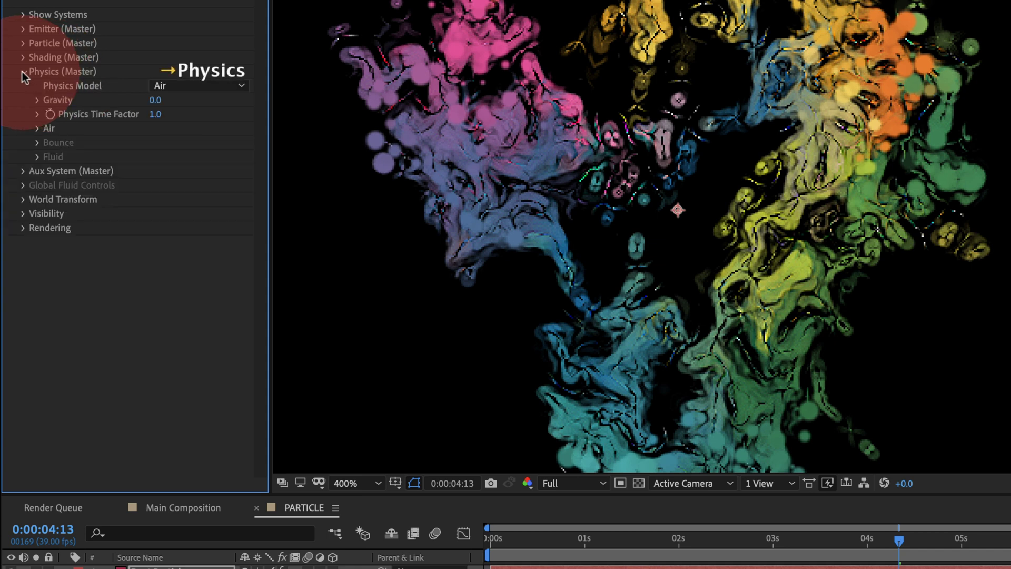
pyautogui.click(37, 128)
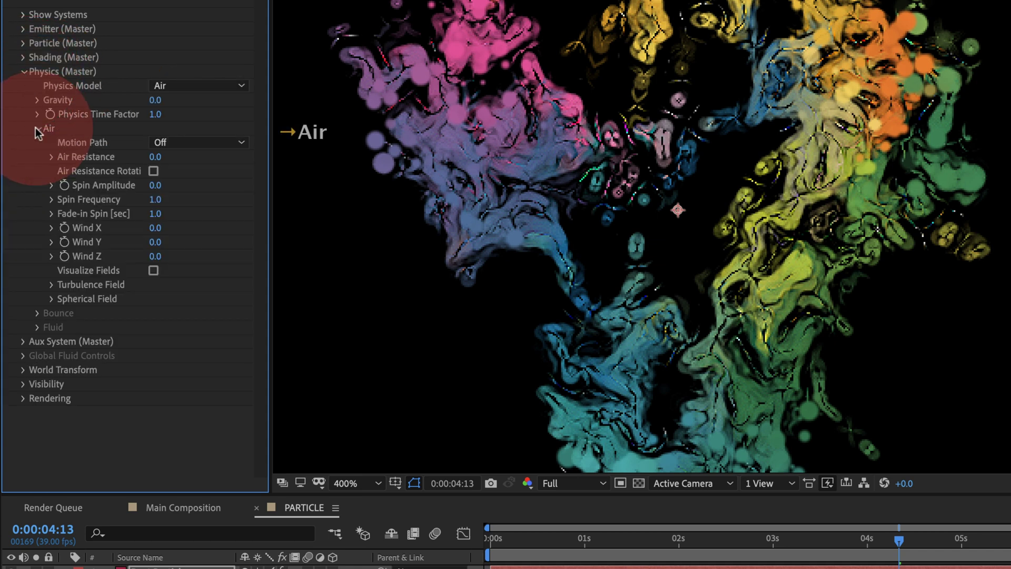
pyautogui.click(51, 284)
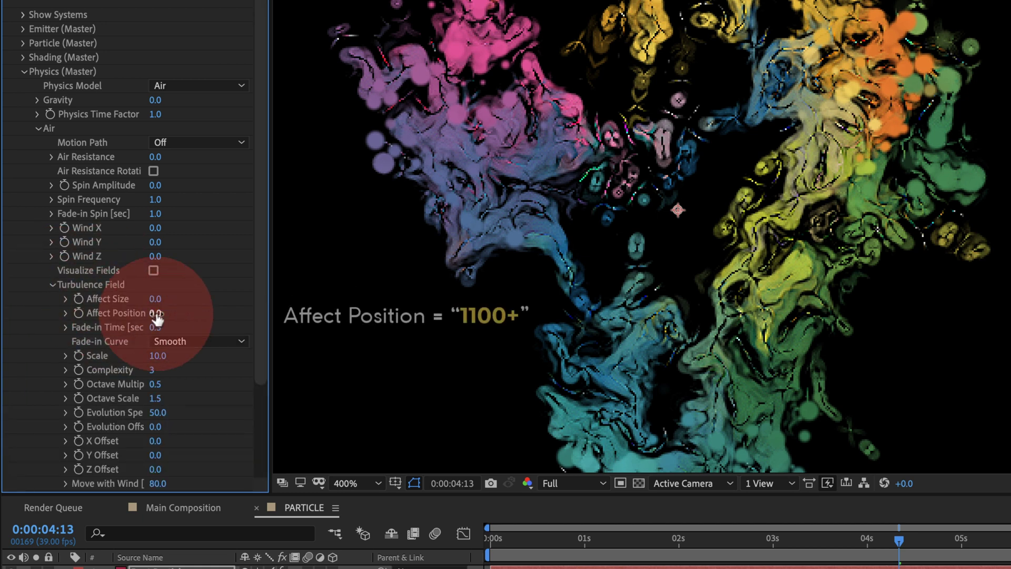
pyautogui.moveTo(156, 314); pyautogui.dragTo(798, 316)
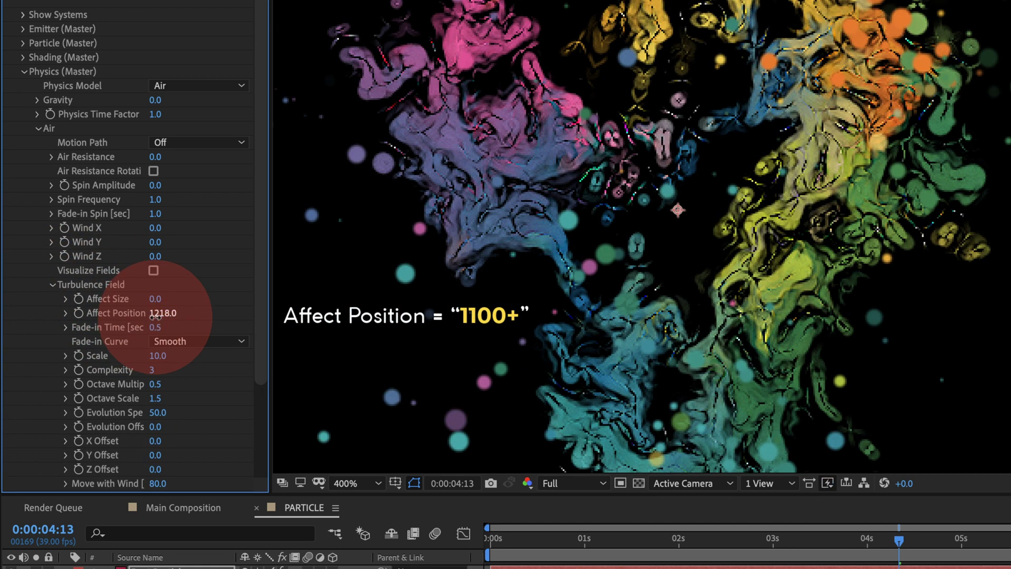
pyautogui.moveTo(155, 316); pyautogui.dragTo(132, 318)
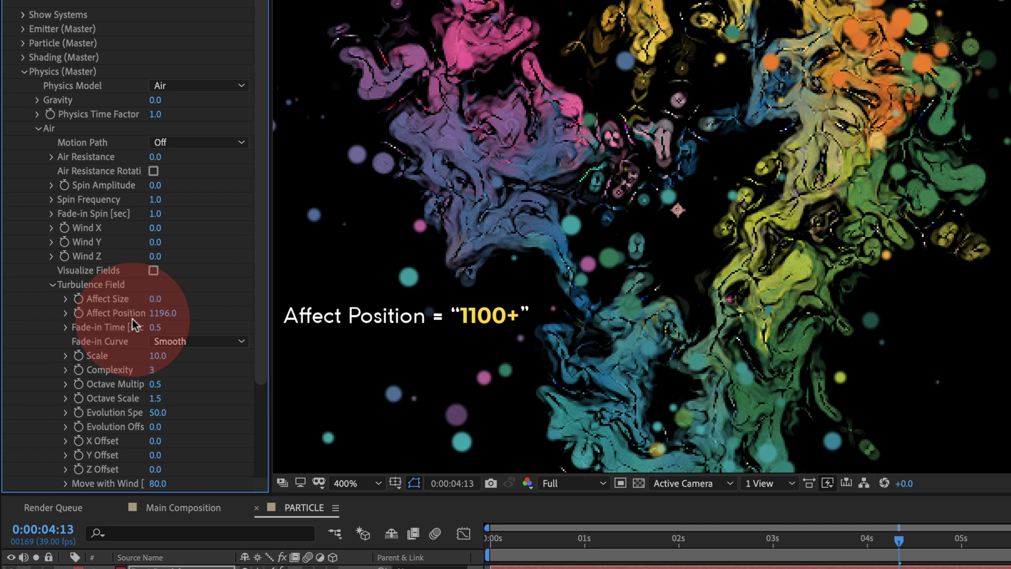
pyautogui.click(24, 74)
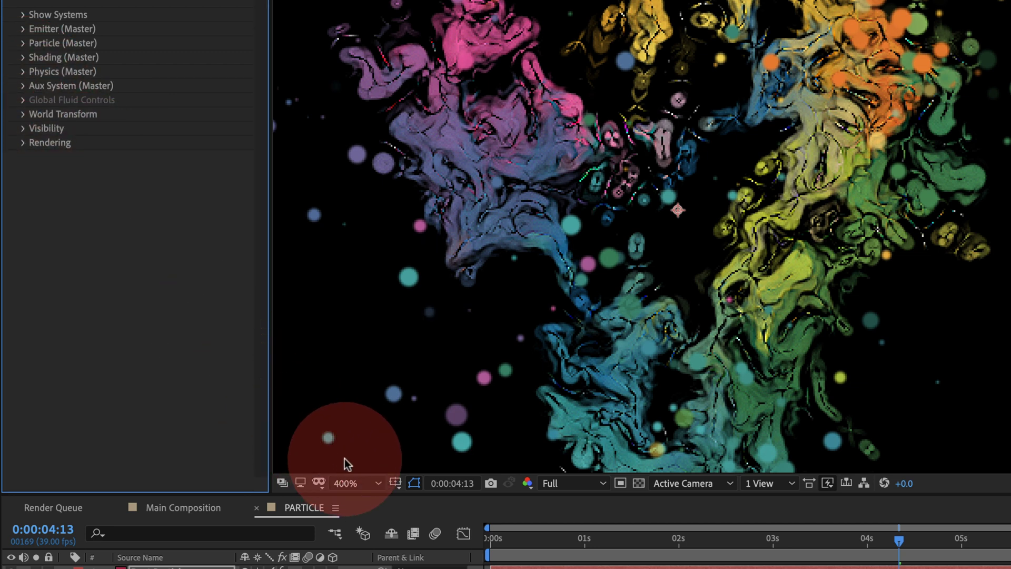
# Fit the composition in the viewer and add a new adjustment layer to PARTICLE
pyautogui.click(354, 483)
pyautogui.click(363, 518)
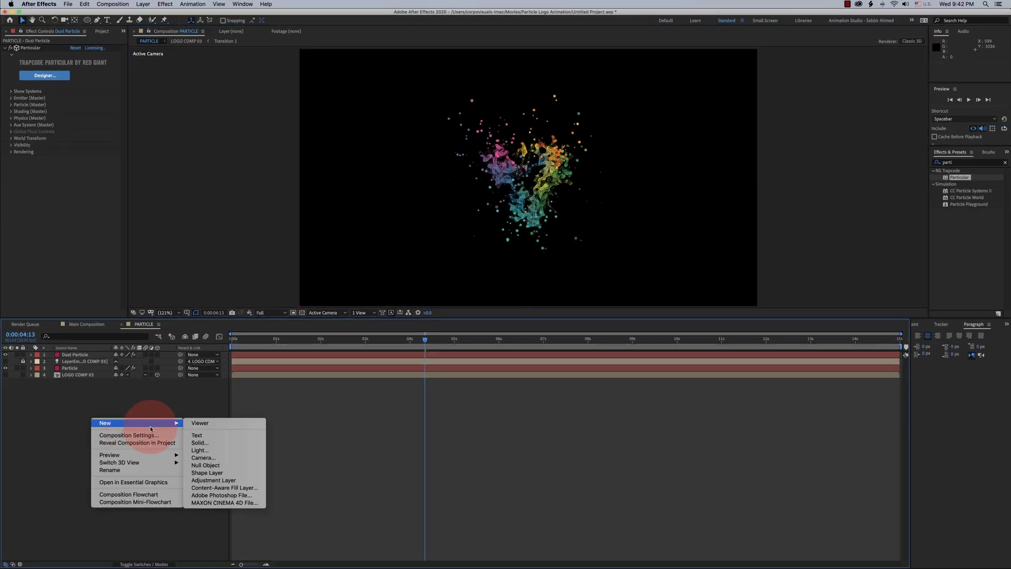
pyautogui.moveTo(140, 422)
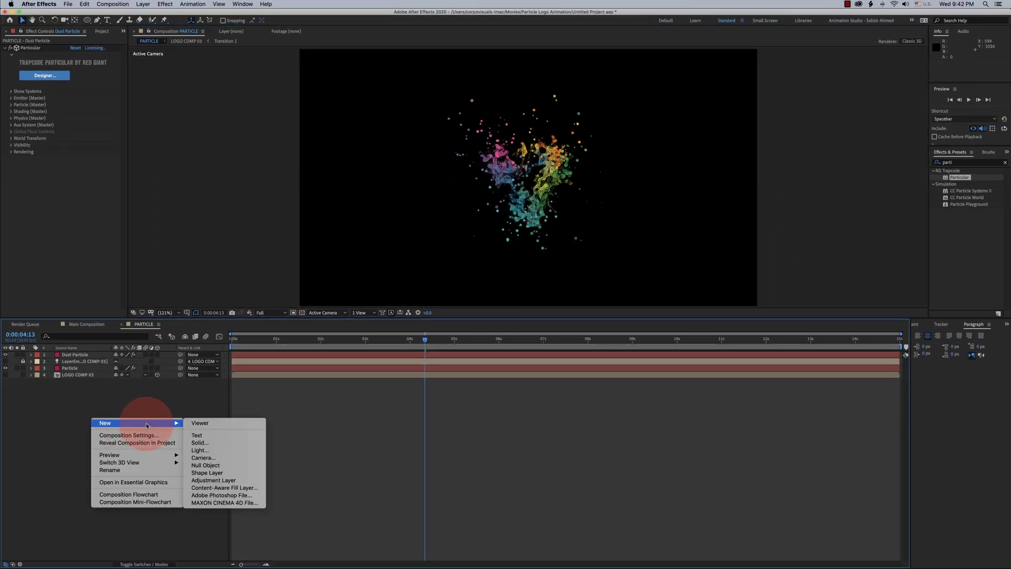
pyautogui.click(213, 480)
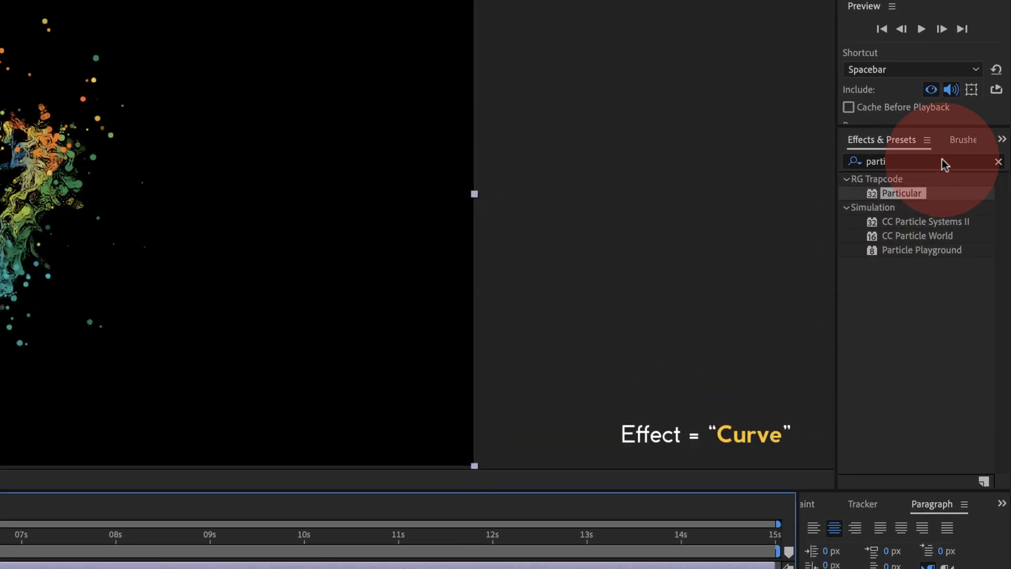
# Apply Curves to the adjustment layer and shape a steep S-curve for more contrast
pyautogui.write('curve')
pyautogui.moveTo(910, 236); pyautogui.dragTo(309, 568)
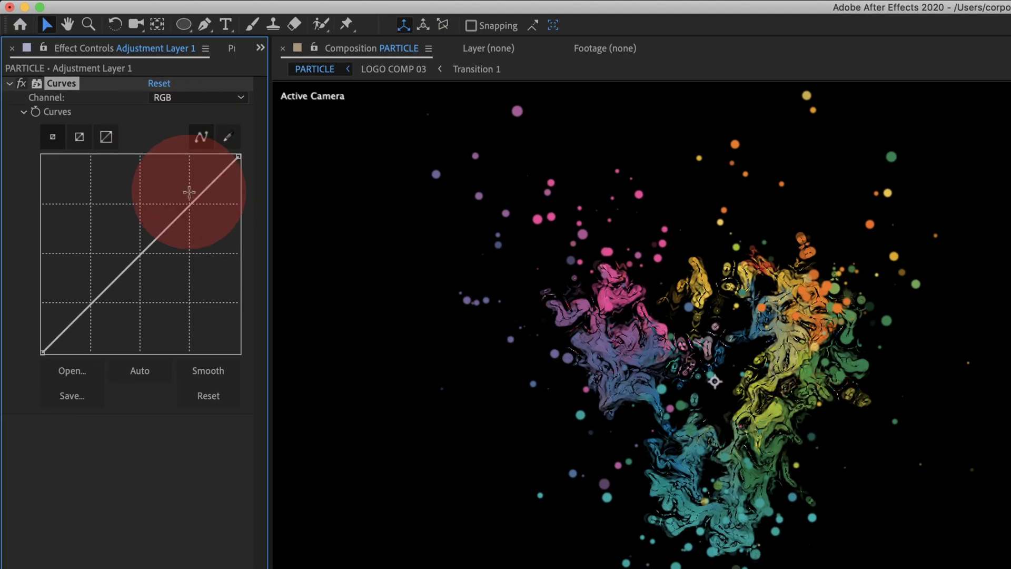
pyautogui.moveTo(181, 207); pyautogui.dragTo(181, 201)
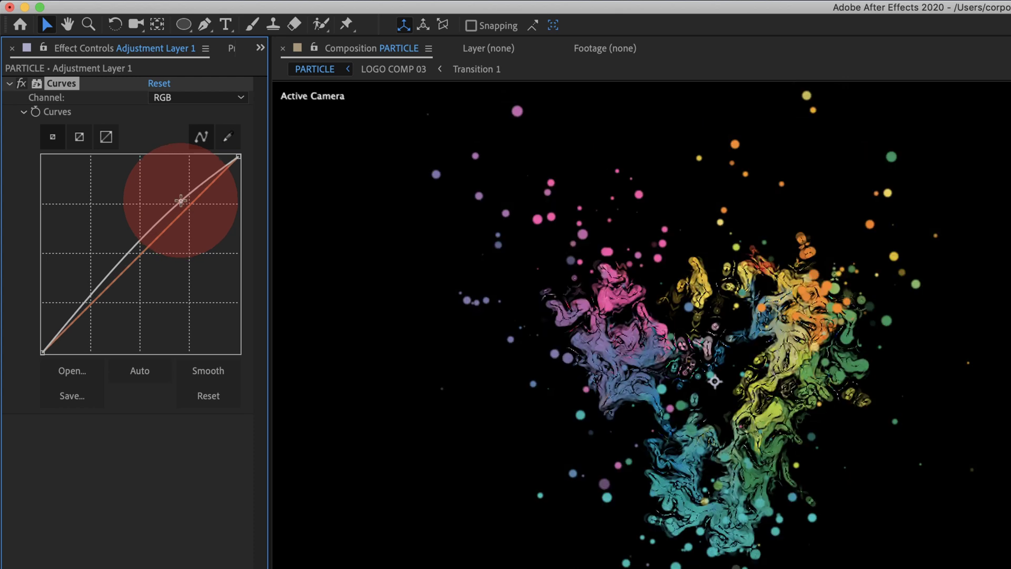
pyautogui.moveTo(112, 281); pyautogui.dragTo(114, 291)
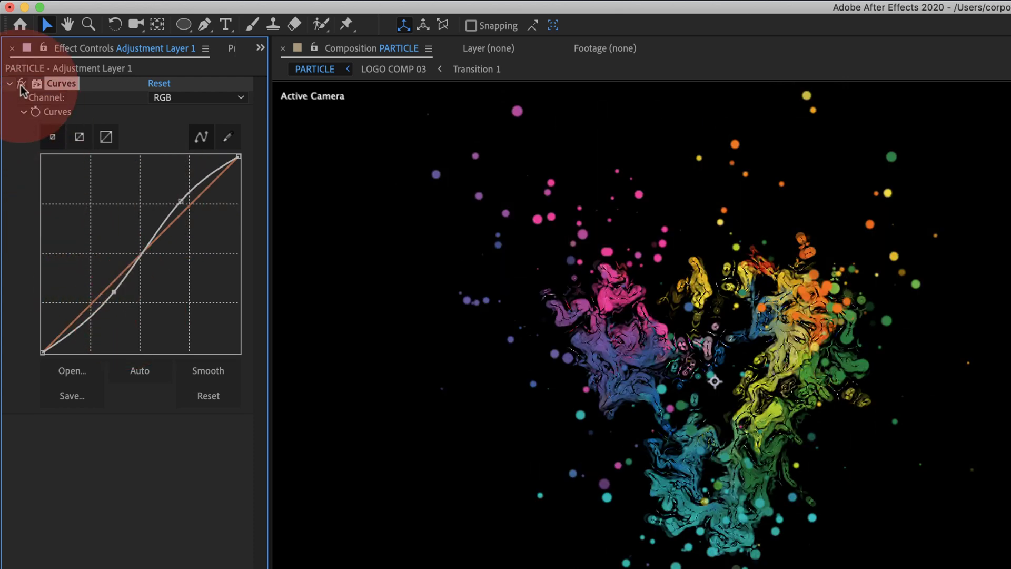
pyautogui.click(21, 84)
pyautogui.click(21, 83)
pyautogui.moveTo(181, 201); pyautogui.dragTo(170, 188)
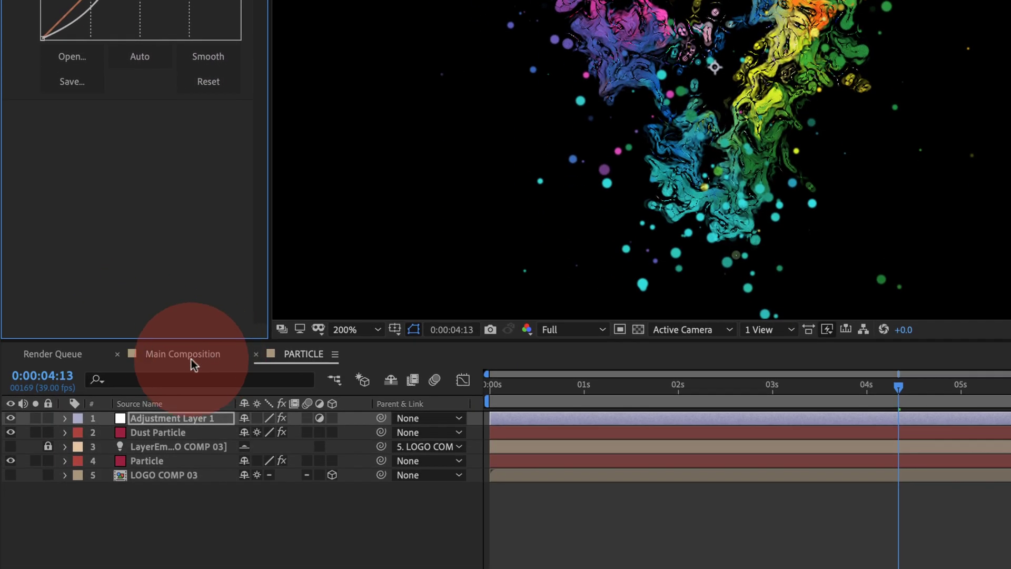
# Add PARTICLE and LOGO COMP 01 as layers in Main Composition, starting LOGO COMP 01 slightly later
pyautogui.click(192, 359)
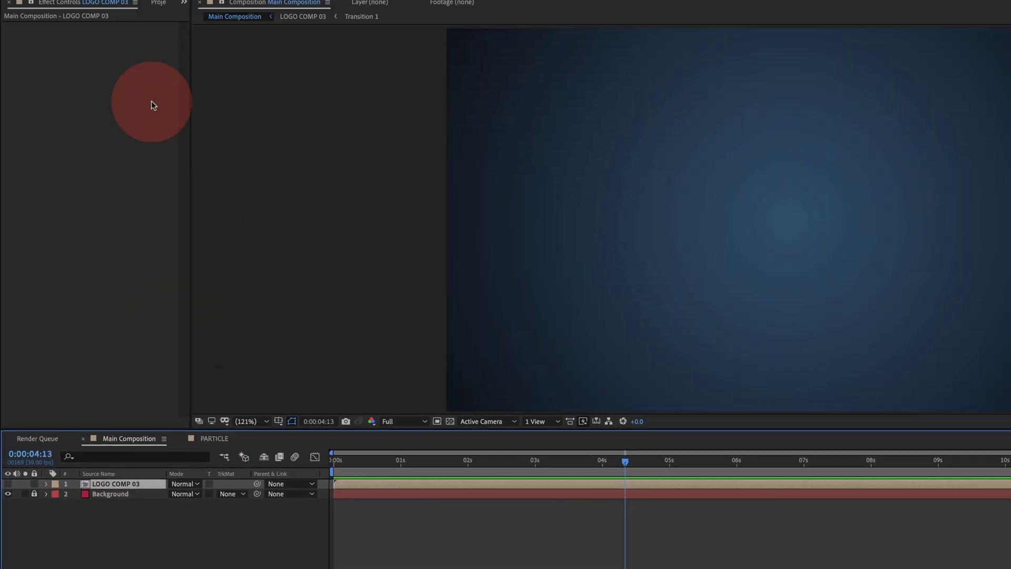
pyautogui.click(34, 206)
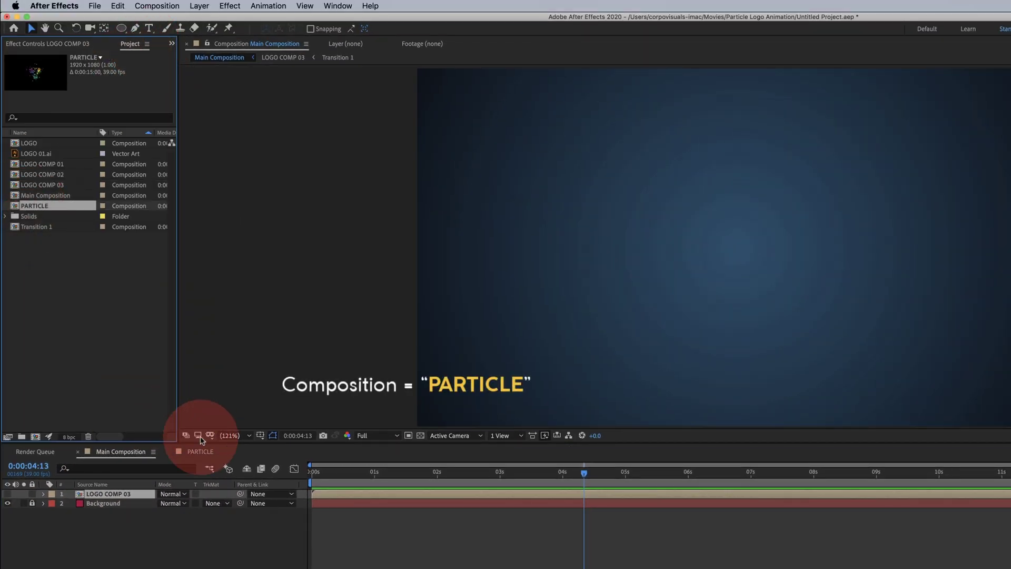
pyautogui.moveTo(34, 205); pyautogui.dragTo(100, 496)
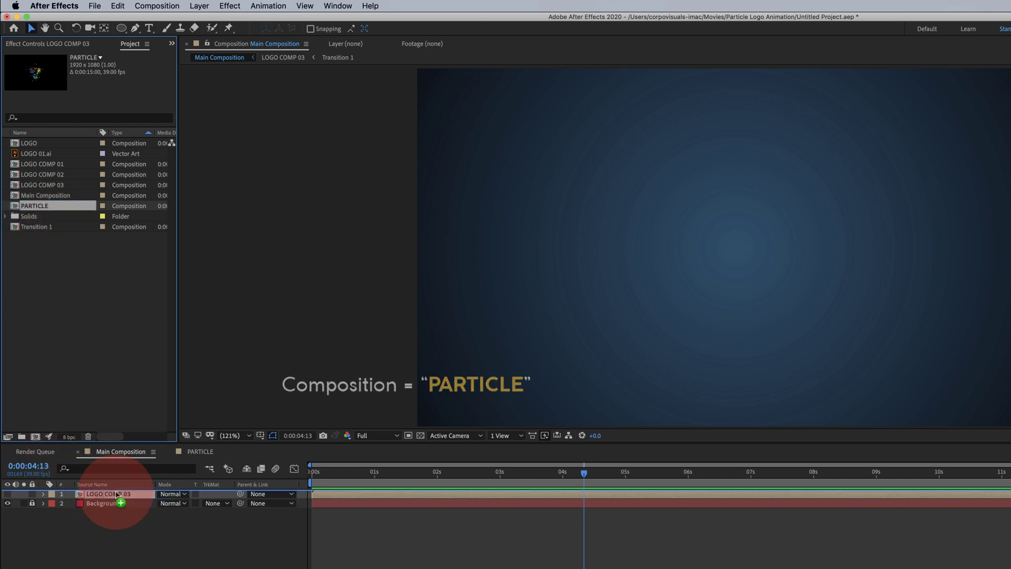
pyautogui.click(38, 165)
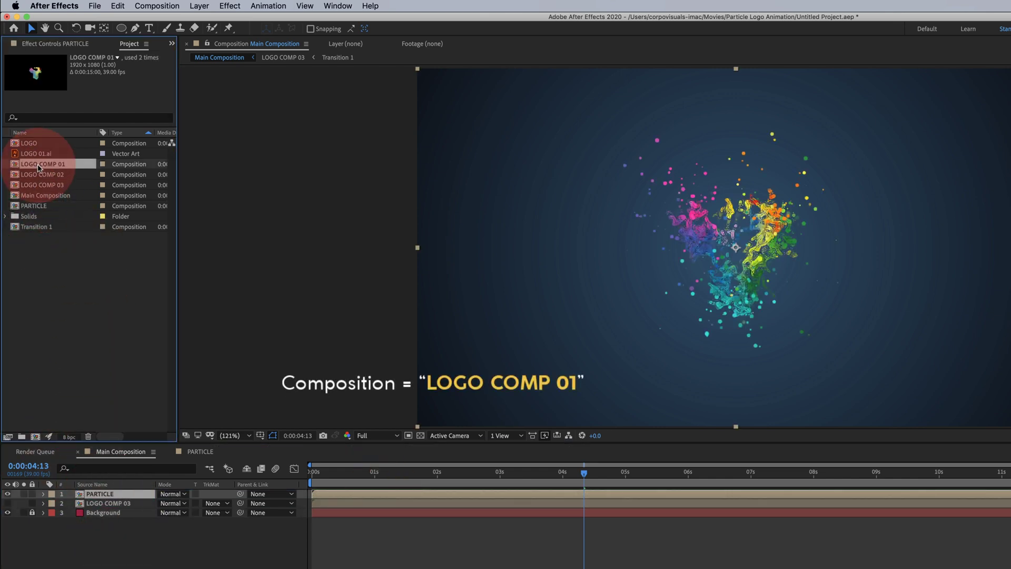
pyautogui.moveTo(36, 168); pyautogui.dragTo(112, 509)
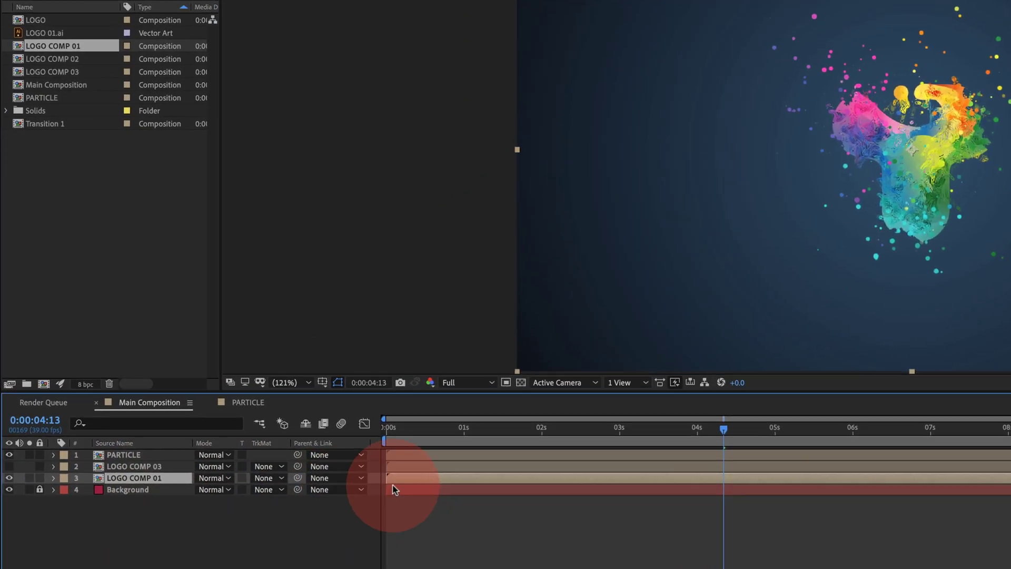
pyautogui.moveTo(406, 482); pyautogui.dragTo(414, 482)
pyautogui.click(693, 498)
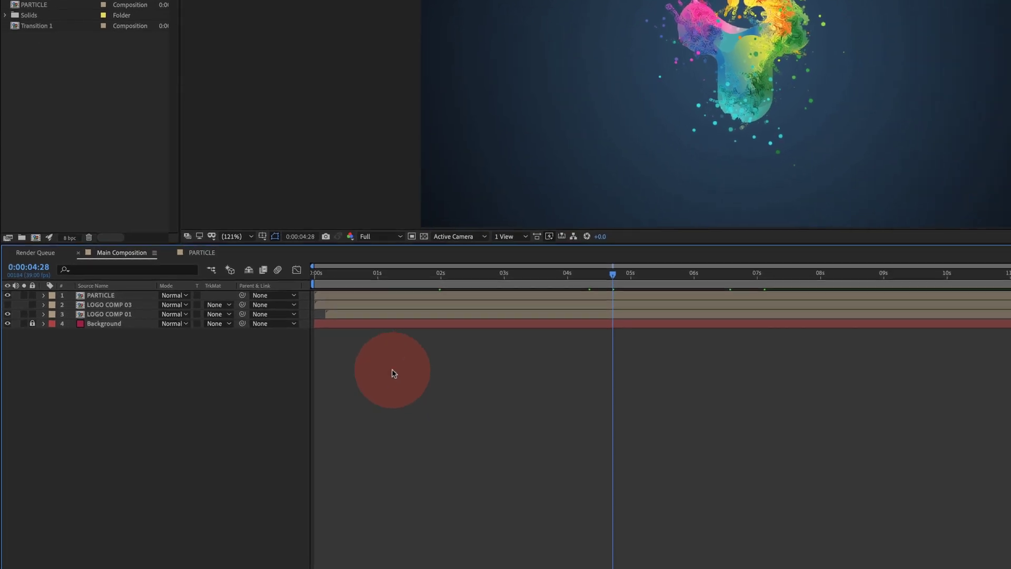
# Create a null named Zoom and parent the PARTICLE, LOGO COMP 03 and LOGO COMP 01 layers to it
pyautogui.rightClick(129, 372)
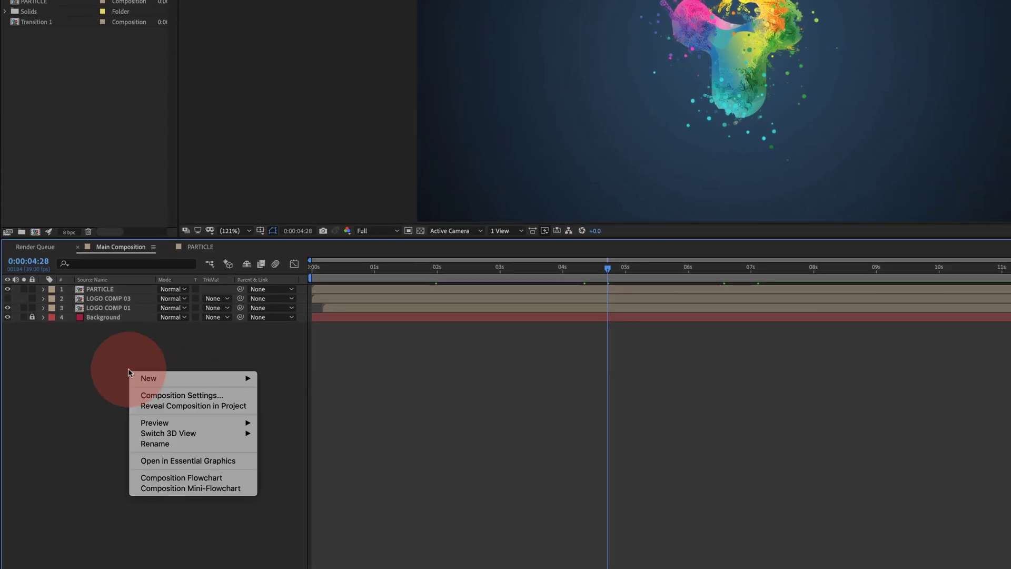
pyautogui.moveTo(158, 378)
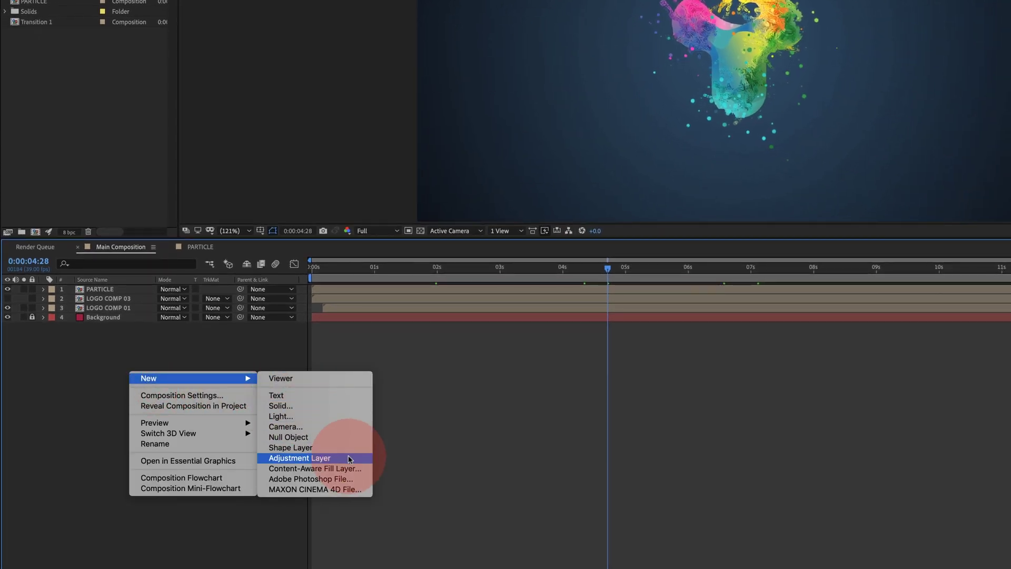
pyautogui.click(298, 437)
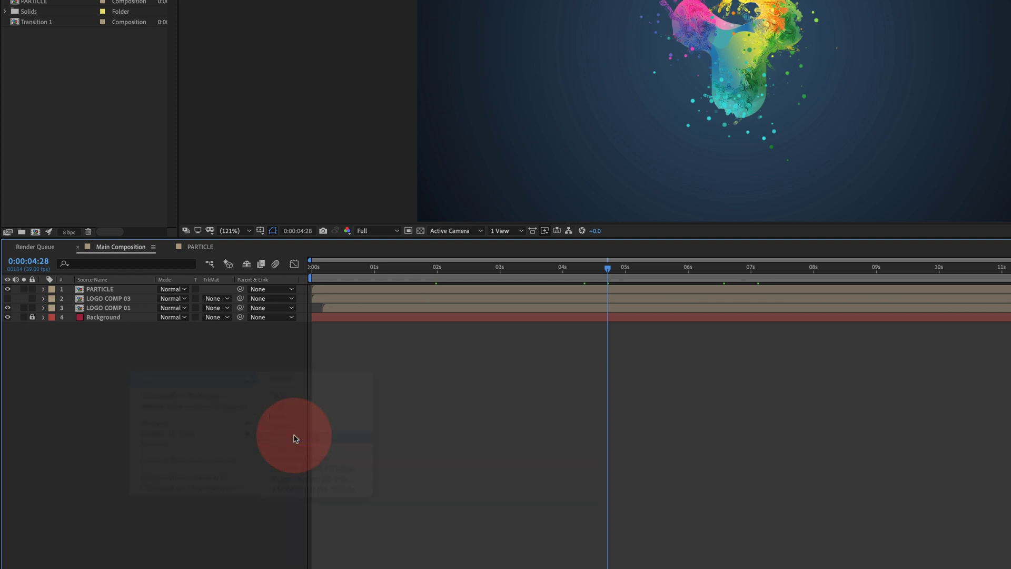
pyautogui.press('Return')
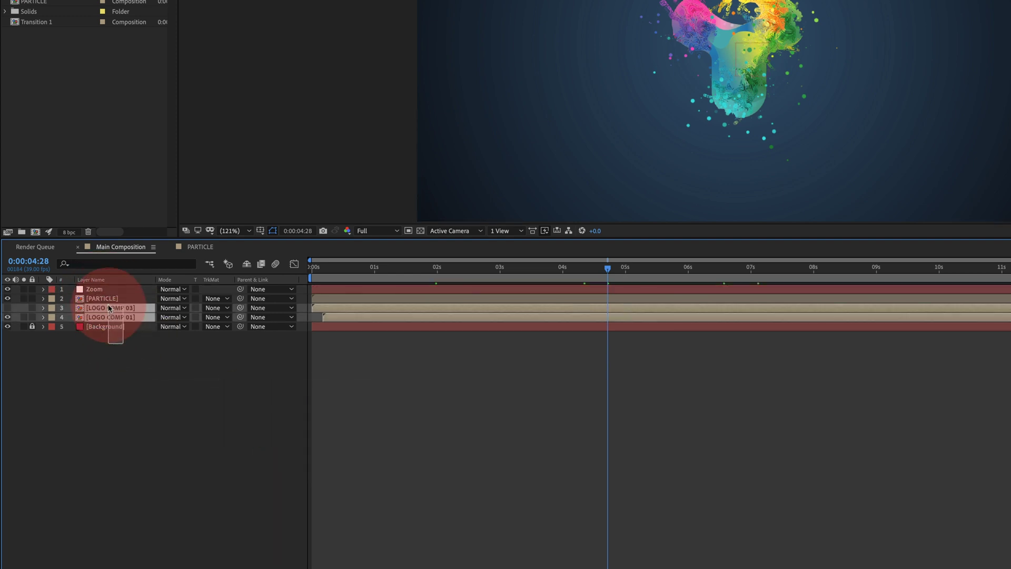
pyautogui.moveTo(122, 344); pyautogui.dragTo(107, 301)
pyautogui.moveTo(240, 308); pyautogui.dragTo(92, 289)
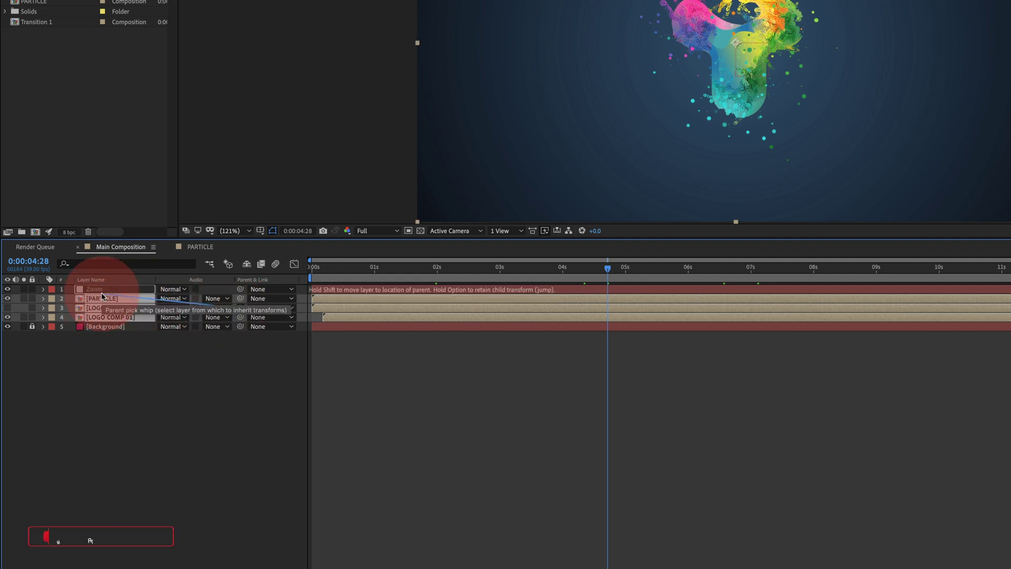
# Delete the LOGO COMP 03 layer and select the Zoom null
pyautogui.click(91, 310)
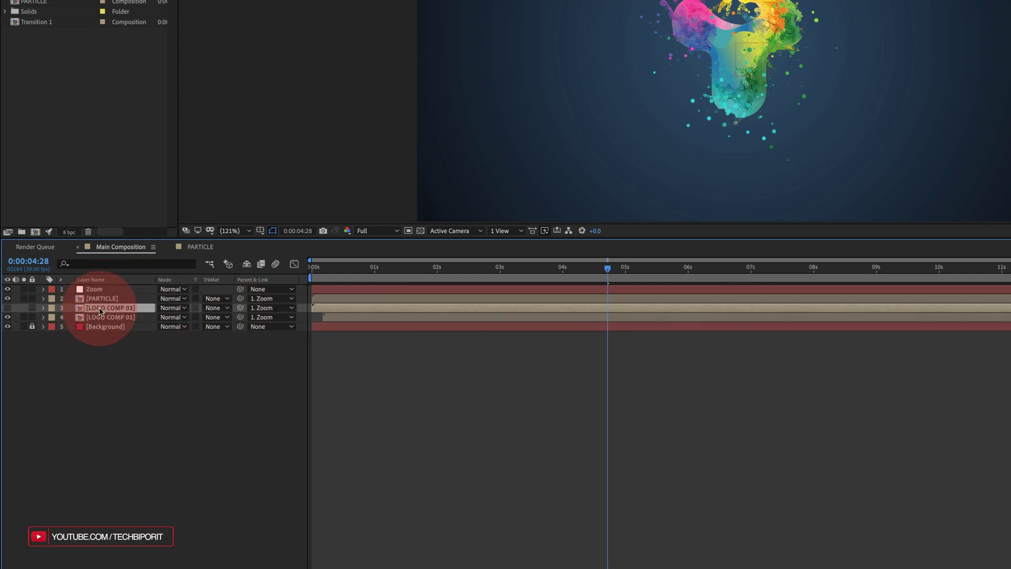
pyautogui.press('Delete')
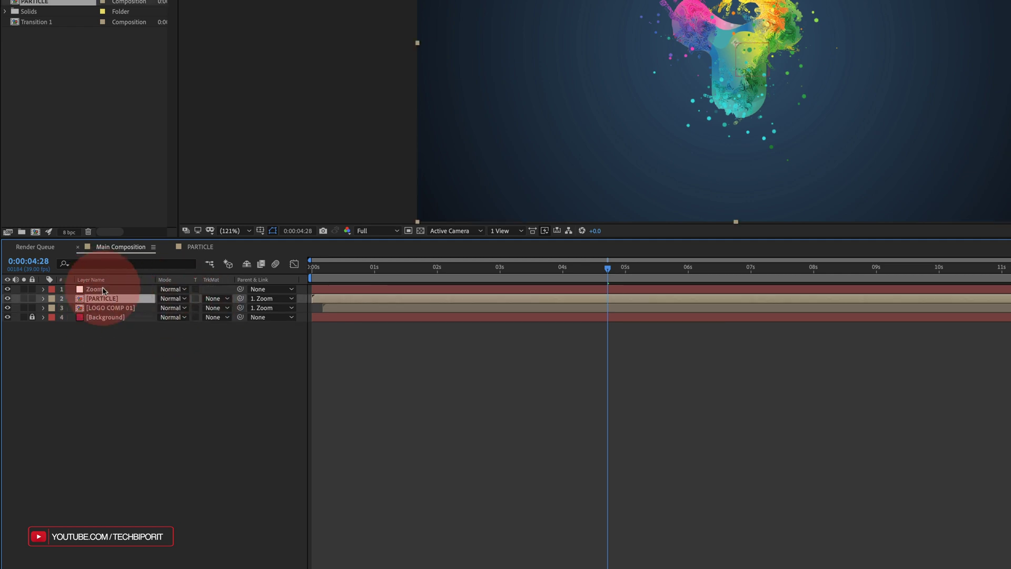
pyautogui.click(102, 290)
# Keyframe the Zoom null's Scale from 100% at the start to 114% at the end
pyautogui.press('s')
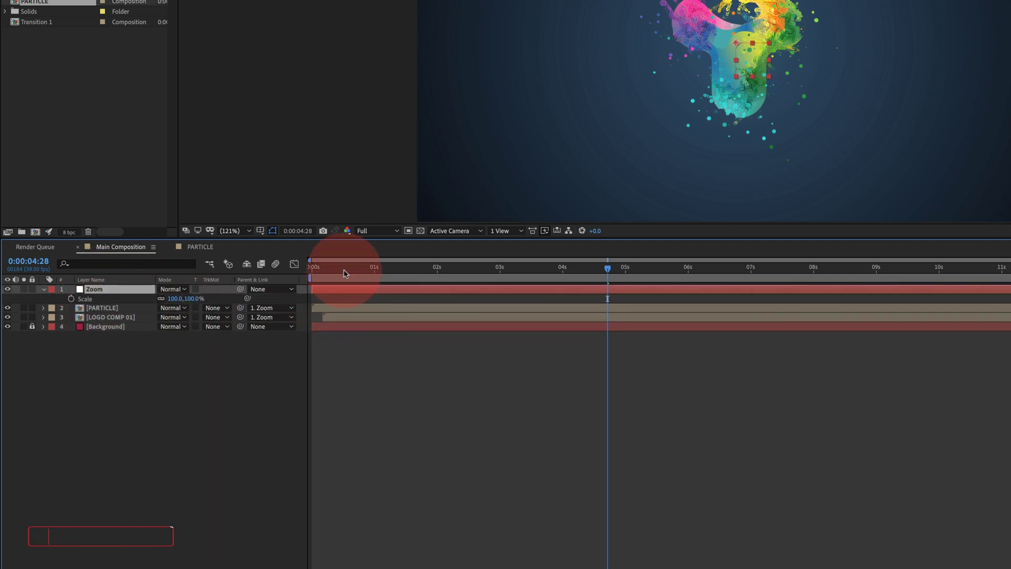
pyautogui.moveTo(343, 266); pyautogui.dragTo(291, 272)
pyautogui.click(51, 361)
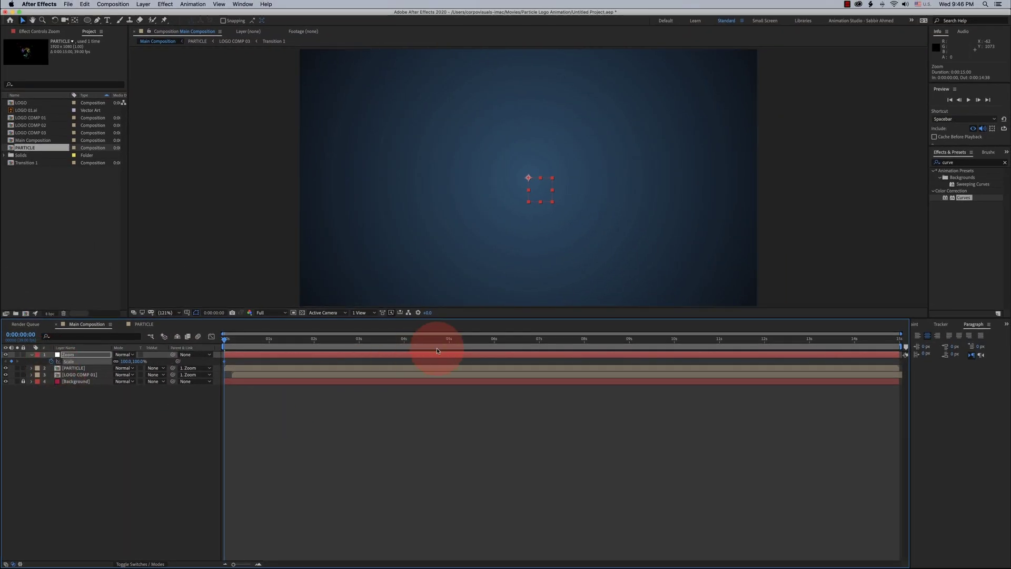
pyautogui.moveTo(437, 350); pyautogui.dragTo(898, 355)
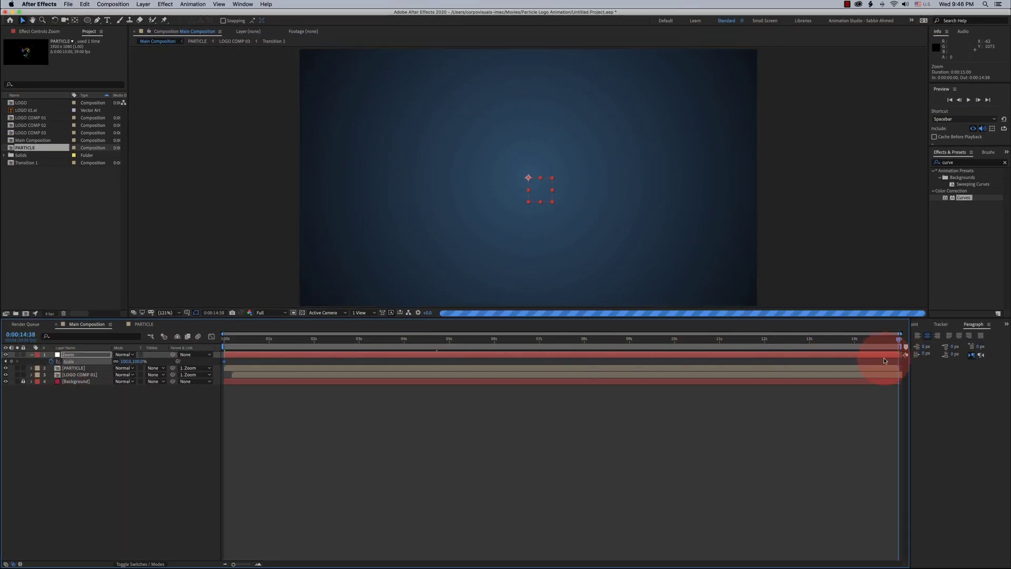
pyautogui.moveTo(127, 361); pyautogui.dragTo(125, 367)
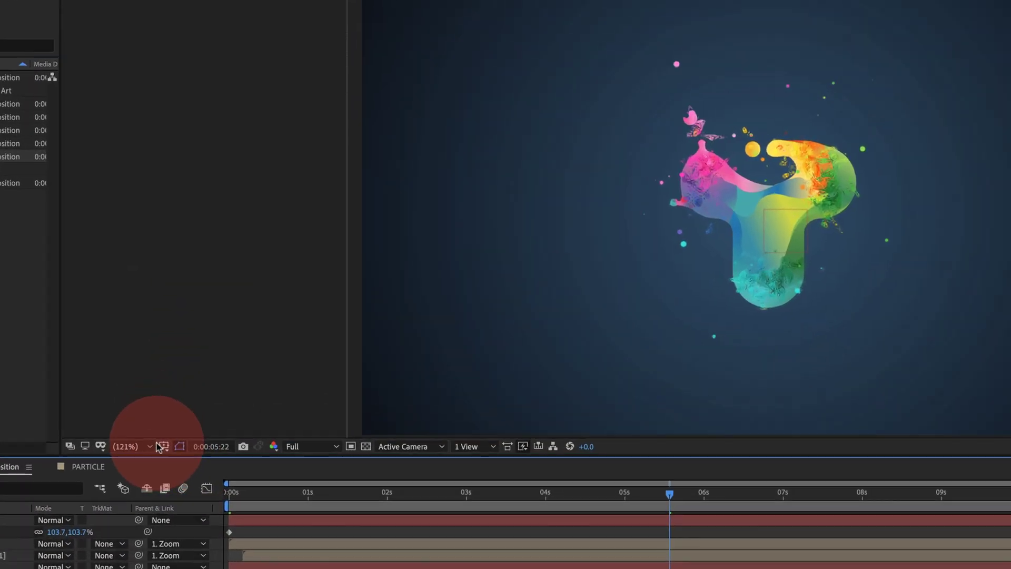
# Turn on the Title/Action Safe guides in the viewer
pyautogui.click(185, 313)
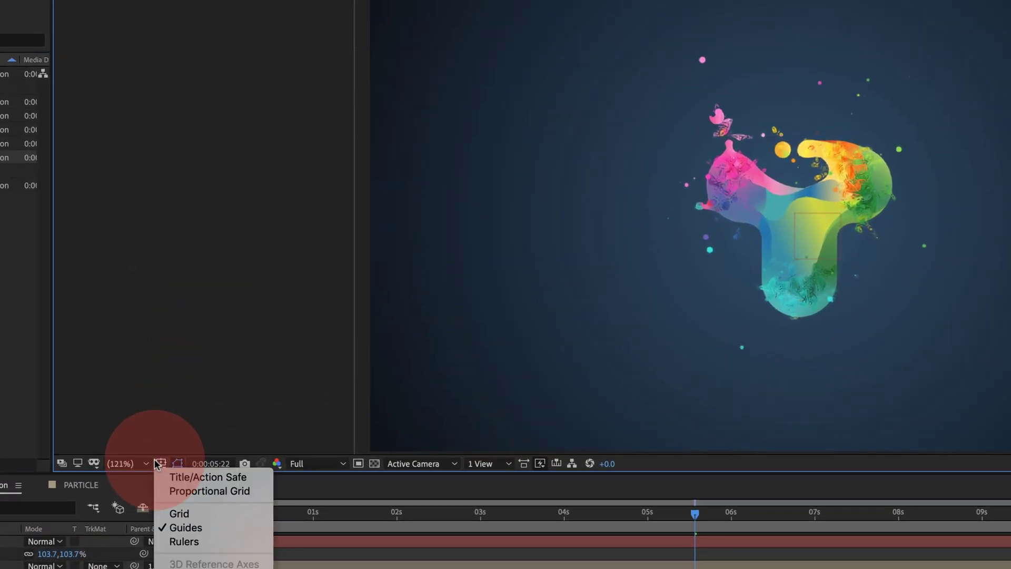
pyautogui.click(218, 476)
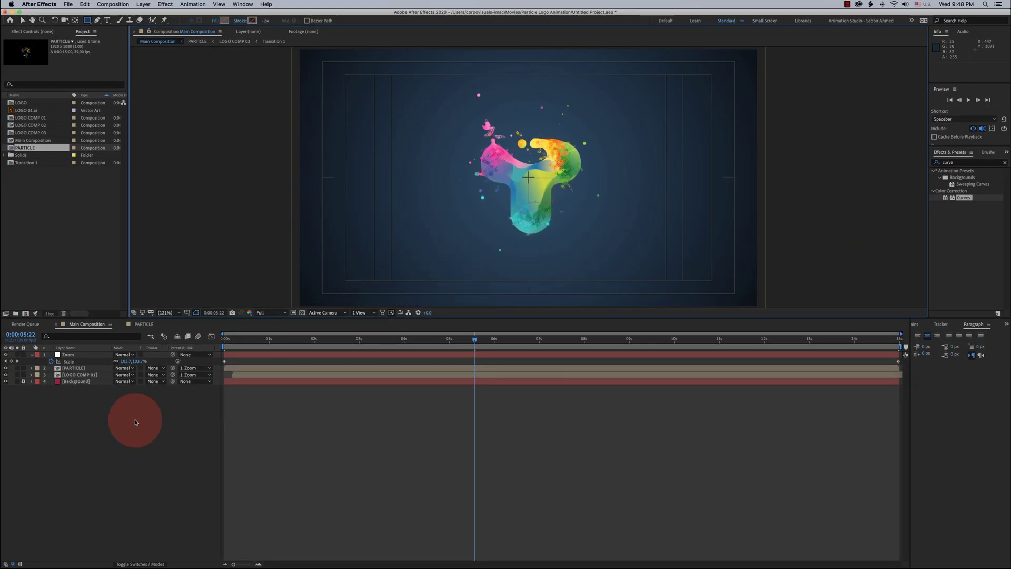
pyautogui.click(136, 421)
# Create a new black solid layer named Cinema Ratio
pyautogui.rightClick(97, 415)
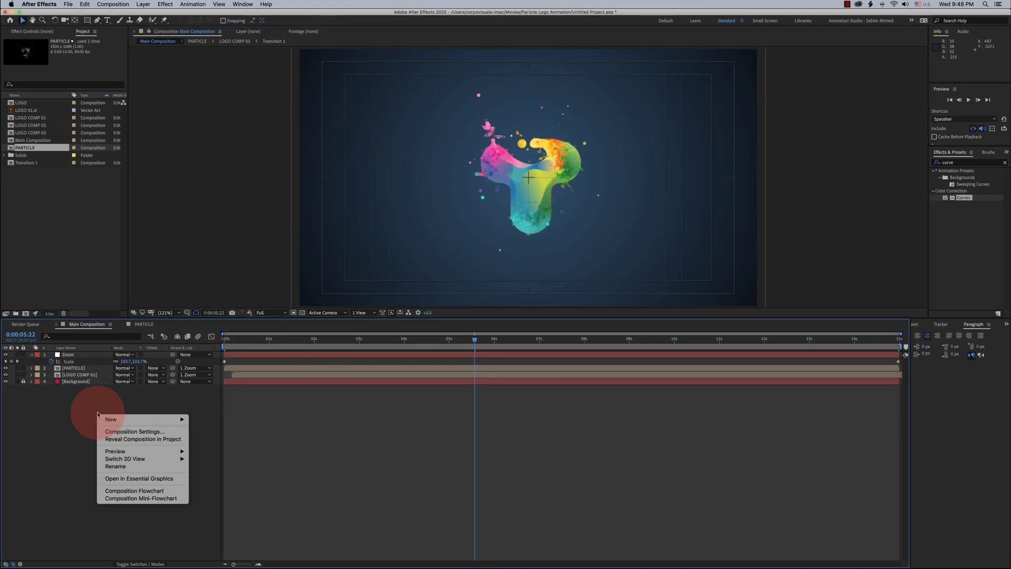
pyautogui.moveTo(132, 419)
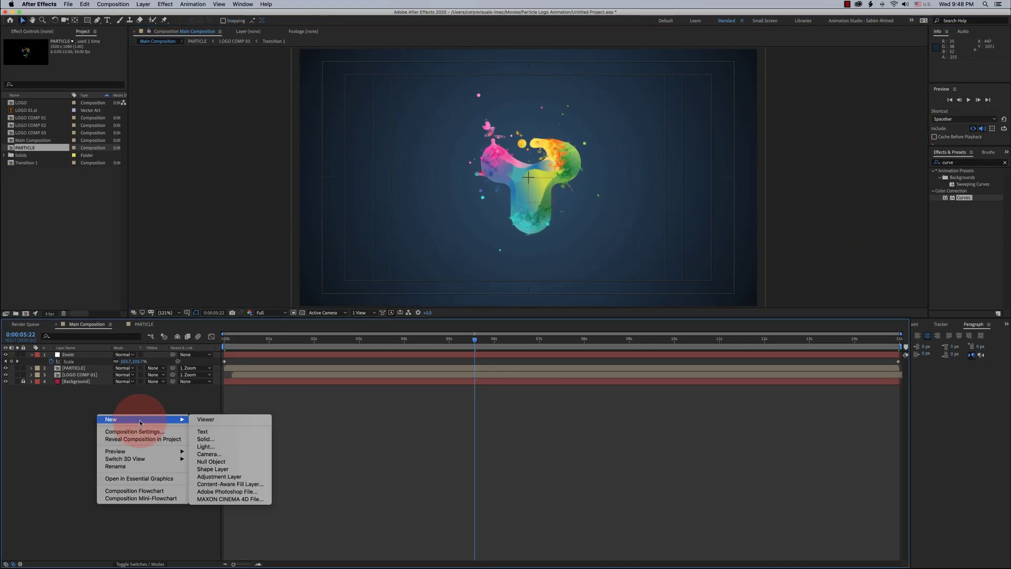
pyautogui.click(228, 440)
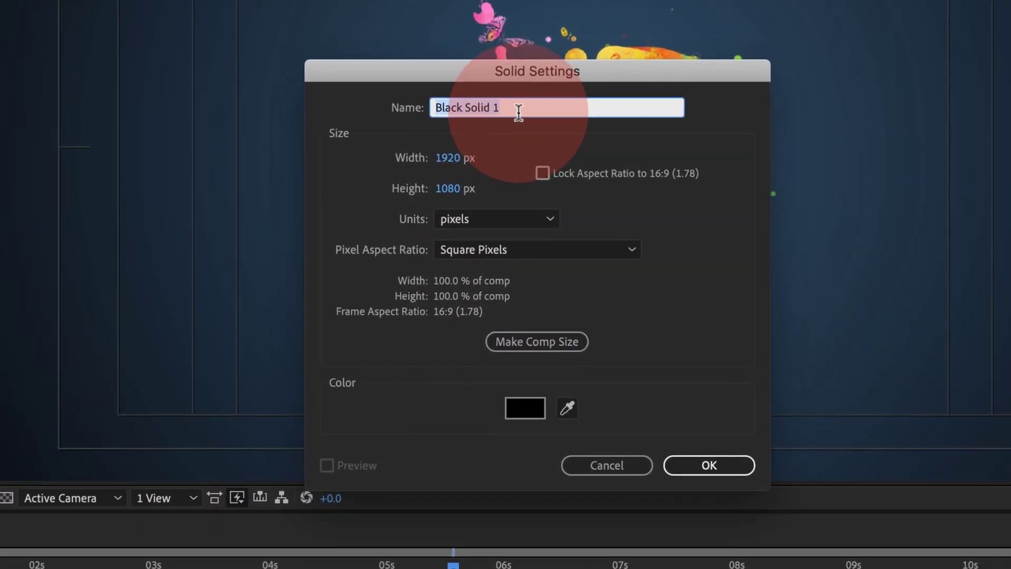
pyautogui.write('Cinema Ratio')
pyautogui.press('Return')
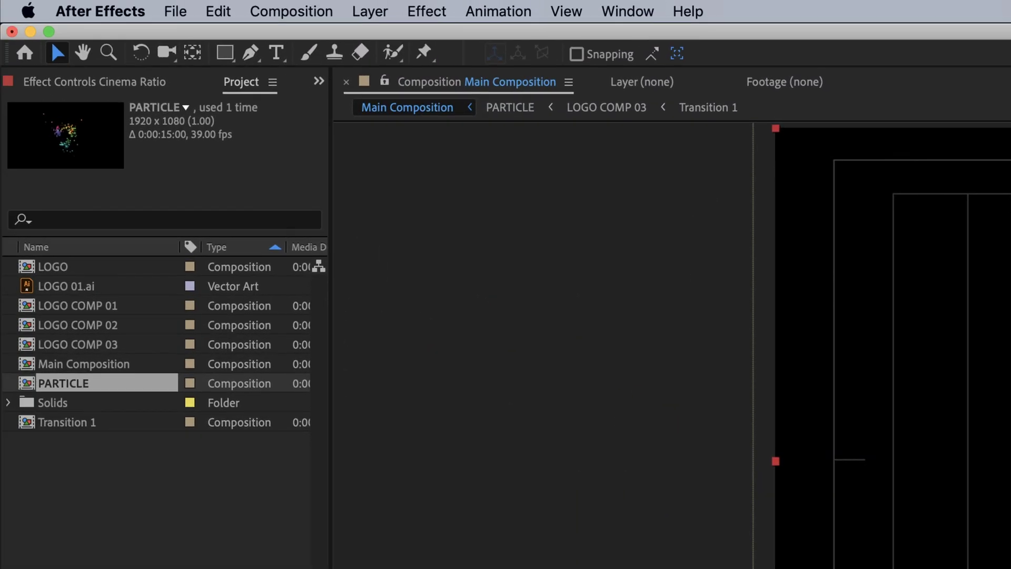
pyautogui.click(435, 189)
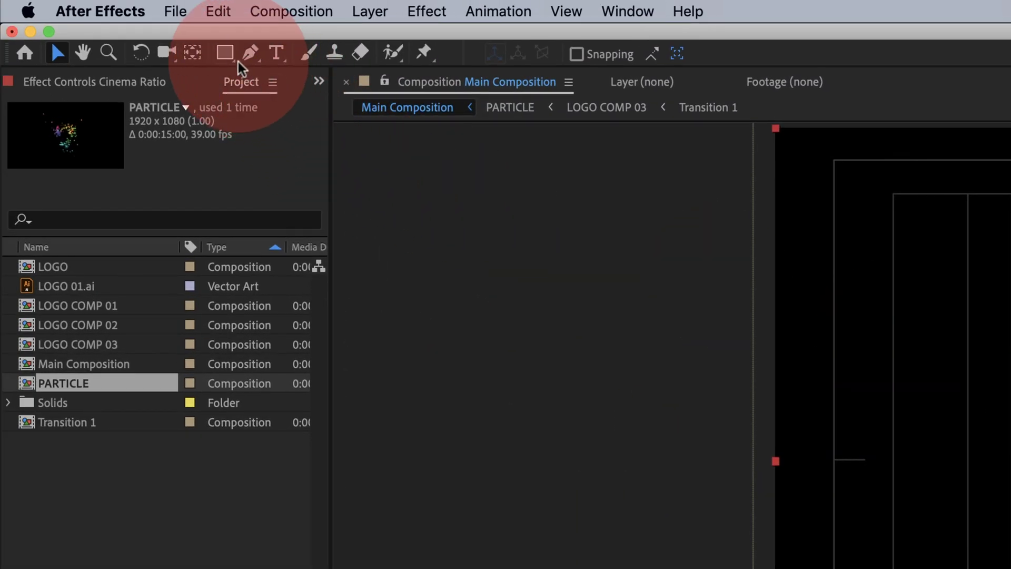
# Draw a full-width rectangle mask on Cinema Ratio and invert it to leave letterbox bars
pyautogui.click(225, 54)
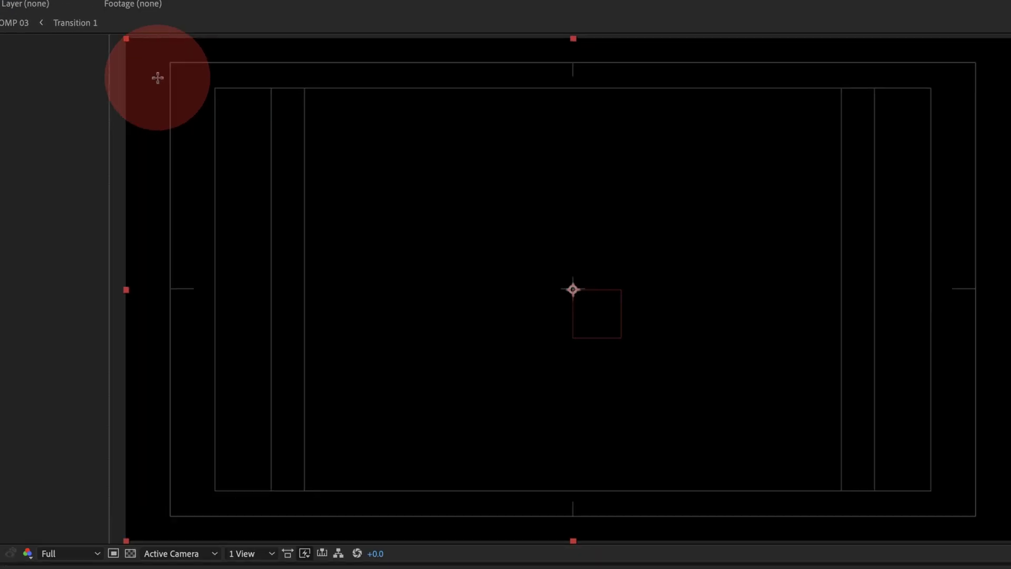
pyautogui.moveTo(127, 76); pyautogui.dragTo(53, 129)
pyautogui.moveTo(203, 161); pyautogui.dragTo(949, 475)
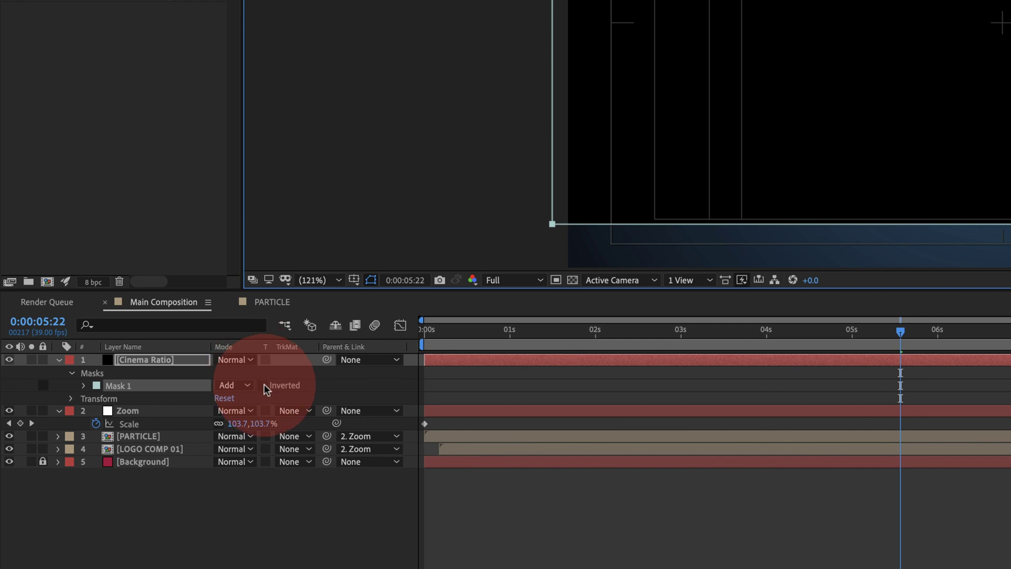
pyautogui.click(264, 385)
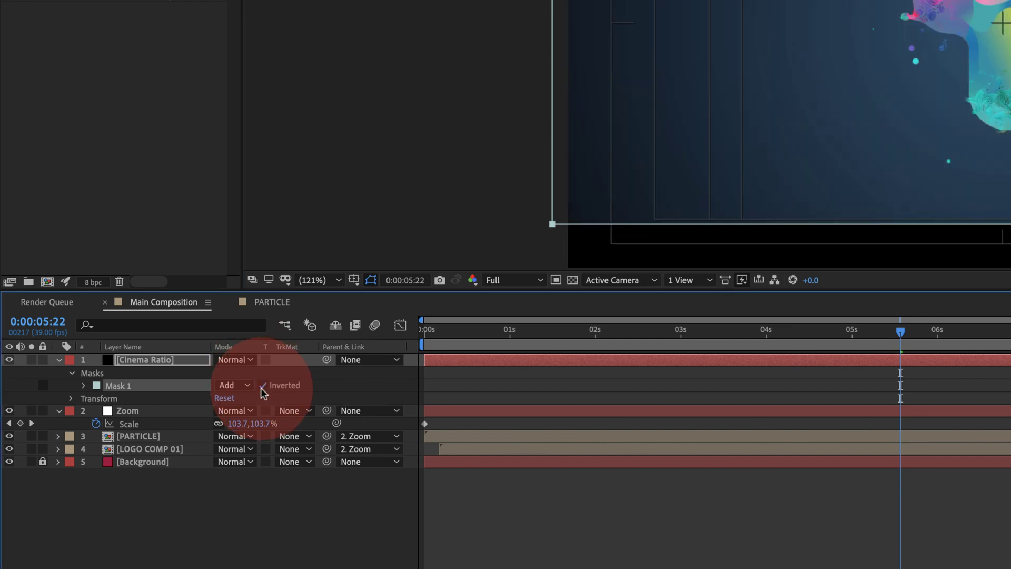
pyautogui.click(876, 545)
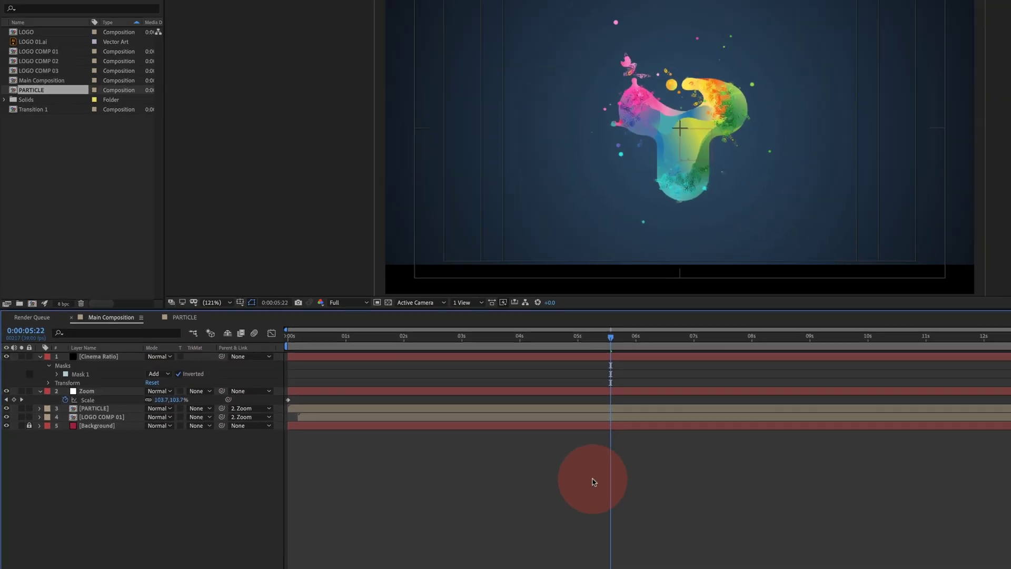
pyautogui.click(290, 76)
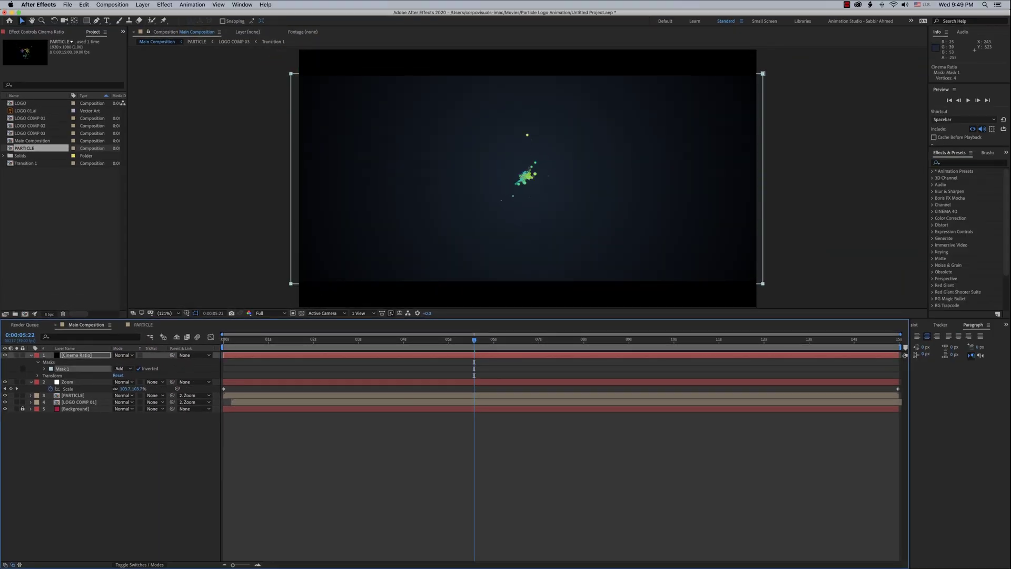